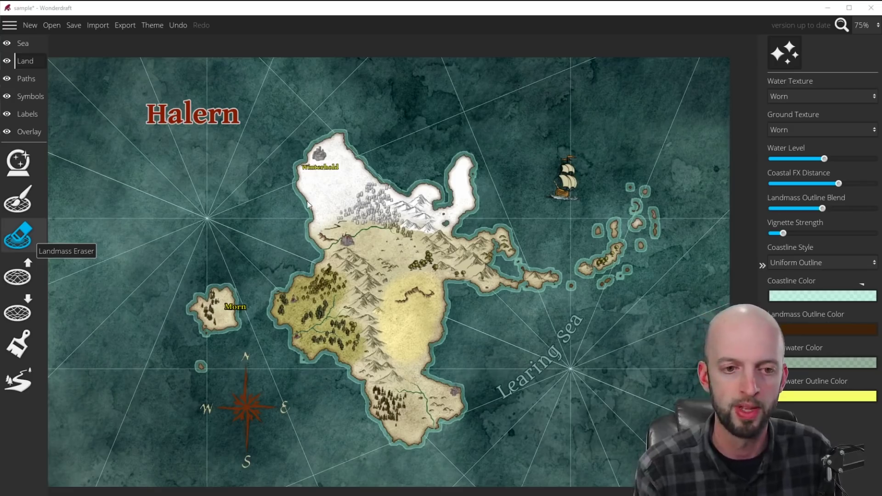
- Create a new map of 1920 × 1200 px with the Pastel theme
{"action": "left_click", "coordinate": [9, 25]}
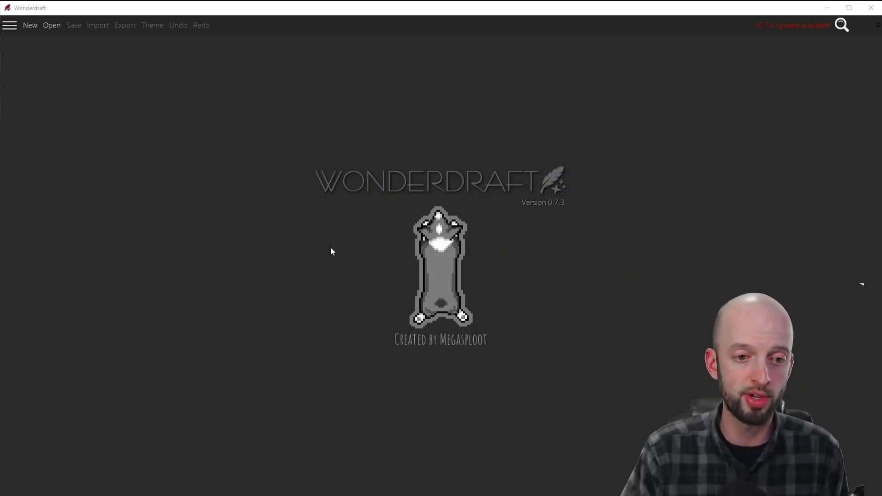
{"action": "left_click", "coordinate": [30, 26]}
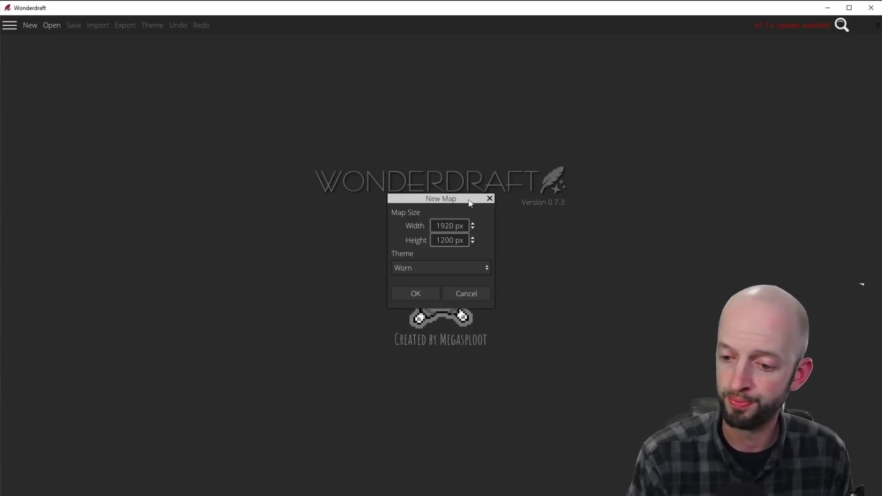
{"action": "left_click", "coordinate": [432, 270]}
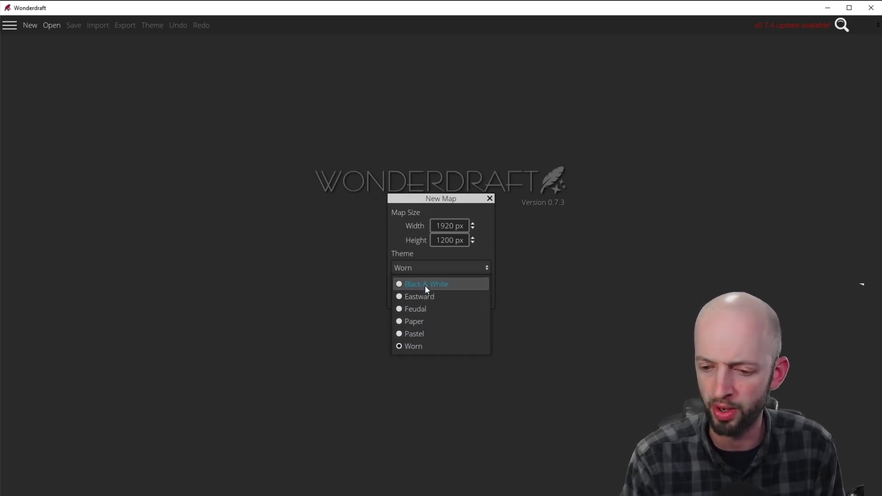
{"action": "left_click", "coordinate": [417, 334]}
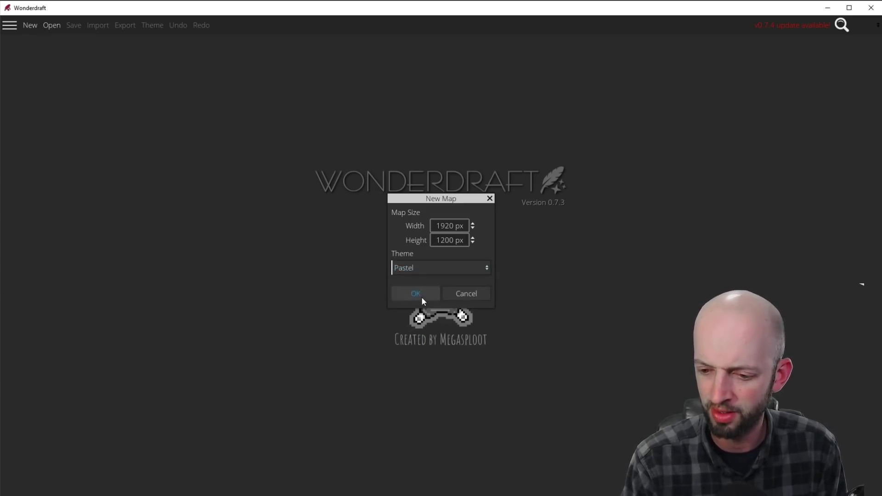
{"action": "left_click", "coordinate": [421, 297]}
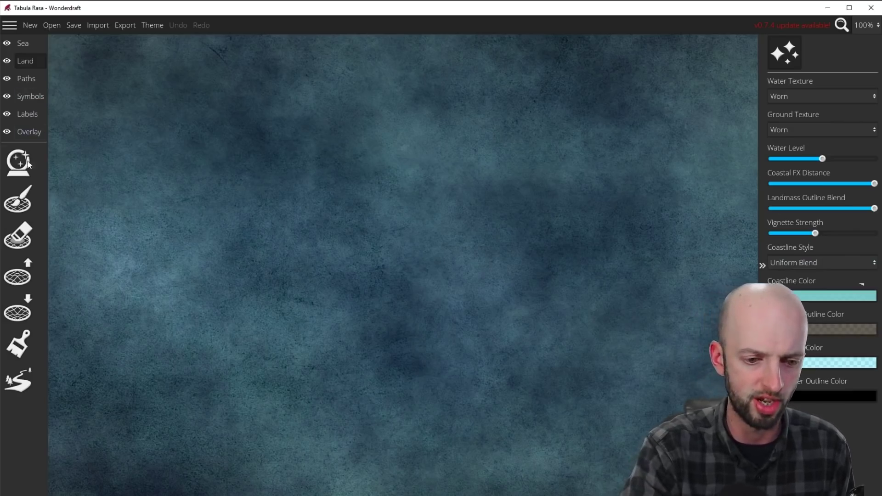
- Paint one large landmass with a curved northeastern peninsula across the empty sea, using the Landmass Brush at size 64
{"action": "left_click", "coordinate": [18, 199]}
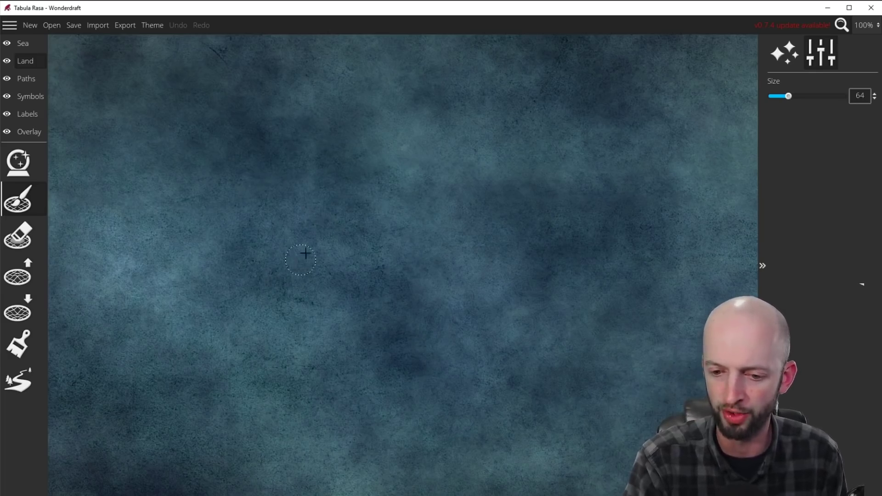
{"action": "left_click", "coordinate": [297, 188]}
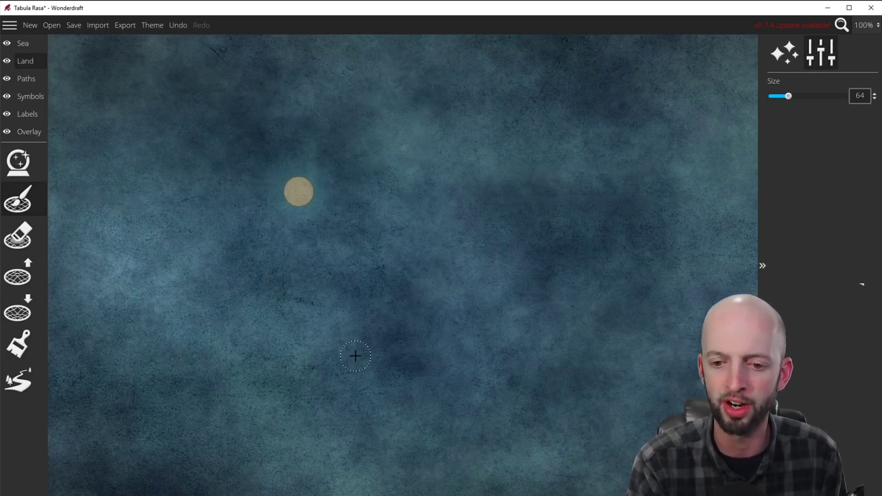
{"action": "left_click", "coordinate": [299, 201]}
{"action": "mouse_move", "coordinate": [297, 199]}
{"action": "left_mouse_down"}
{"action": "mouse_move", "coordinate": [394, 211]}
{"action": "mouse_move", "coordinate": [451, 297]}
{"action": "mouse_move", "coordinate": [526, 336]}
{"action": "mouse_move", "coordinate": [583, 205]}
{"action": "mouse_move", "coordinate": [596, 377]}
{"action": "mouse_move", "coordinate": [303, 391]}
{"action": "mouse_move", "coordinate": [252, 289]}
{"action": "mouse_move", "coordinate": [286, 191]}
{"action": "mouse_move", "coordinate": [268, 328]}
{"action": "mouse_move", "coordinate": [305, 358]}
{"action": "mouse_move", "coordinate": [517, 378]}
{"action": "mouse_move", "coordinate": [524, 402]}
{"action": "mouse_move", "coordinate": [569, 368]}
{"action": "mouse_move", "coordinate": [574, 350]}
{"action": "mouse_move", "coordinate": [551, 358]}
{"action": "mouse_move", "coordinate": [512, 325]}
{"action": "mouse_move", "coordinate": [425, 335]}
{"action": "mouse_move", "coordinate": [386, 292]}
{"action": "mouse_move", "coordinate": [350, 306]}
{"action": "mouse_move", "coordinate": [299, 301]}
{"action": "mouse_move", "coordinate": [299, 254]}
{"action": "mouse_move", "coordinate": [374, 199]}
{"action": "mouse_move", "coordinate": [361, 264]}
{"action": "mouse_move", "coordinate": [374, 274]}
{"action": "mouse_move", "coordinate": [340, 241]}
{"action": "left_mouse_up"}
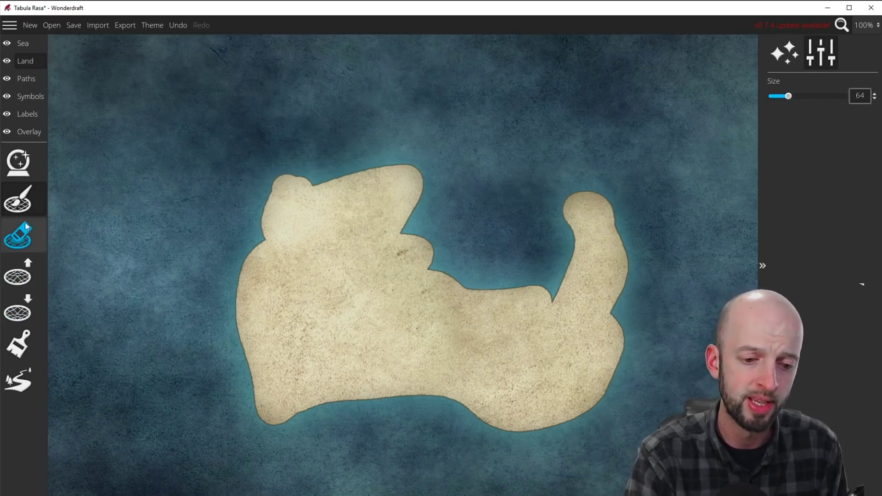
- Roughen the landmass's western and southwestern coast and cut a small southern inlet with the Landmass Eraser at size 34
{"action": "left_click", "coordinate": [23, 236]}
{"action": "left_click_drag", "start_coordinate": [788, 97], "coordinate": [779, 96]}
{"action": "mouse_move", "coordinate": [253, 244]}
{"action": "left_mouse_down"}
{"action": "mouse_move", "coordinate": [237, 279]}
{"action": "mouse_move", "coordinate": [237, 324]}
{"action": "mouse_move", "coordinate": [256, 412]}
{"action": "mouse_move", "coordinate": [276, 430]}
{"action": "mouse_move", "coordinate": [313, 412]}
{"action": "mouse_move", "coordinate": [329, 386]}
{"action": "mouse_move", "coordinate": [340, 413]}
{"action": "mouse_move", "coordinate": [357, 402]}
{"action": "left_mouse_up"}
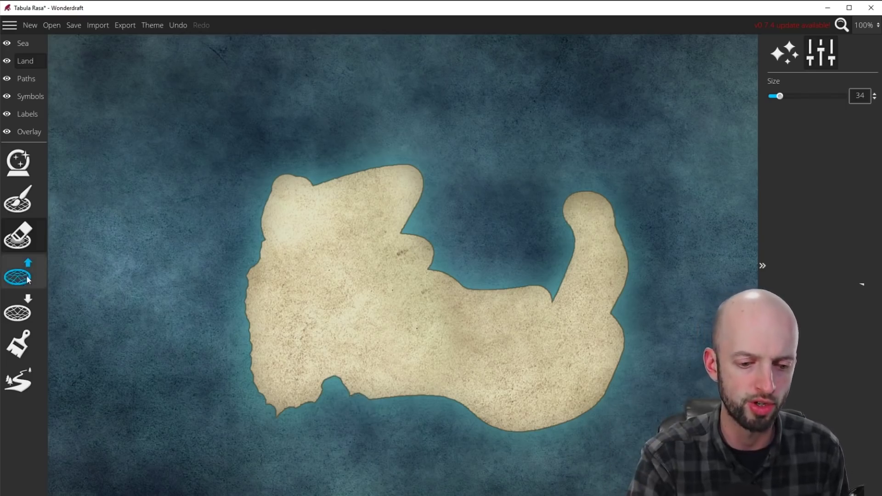
- Raise rough land along the bay's western shore with brush size 64 and roughness 1
{"action": "left_click", "coordinate": [27, 278]}
{"action": "left_click", "coordinate": [23, 314]}
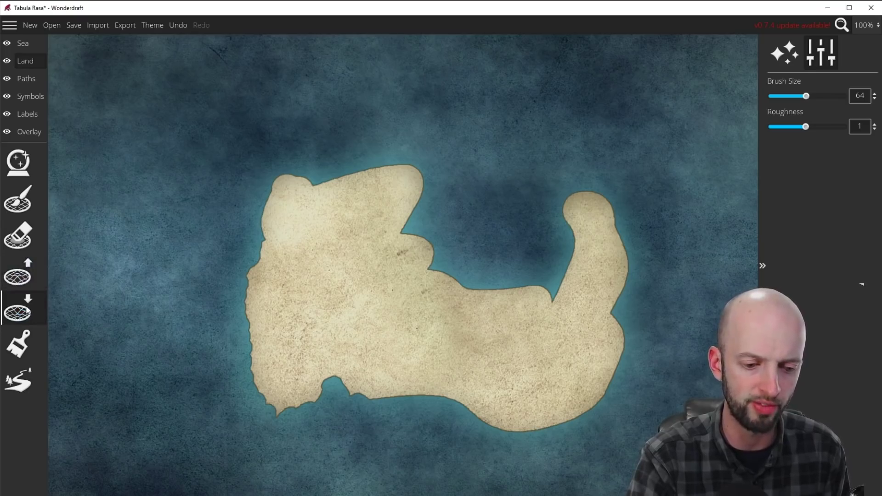
{"action": "left_click", "coordinate": [26, 276]}
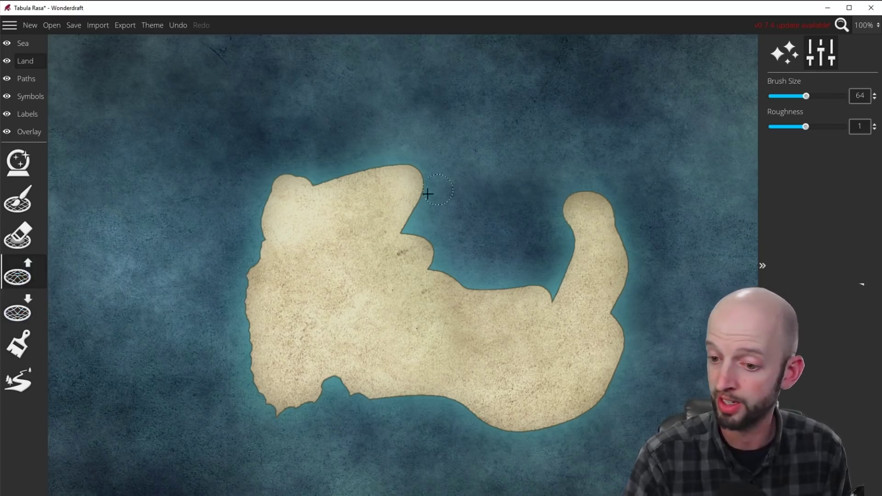
{"action": "left_click_drag", "start_coordinate": [409, 227], "coordinate": [400, 234]}
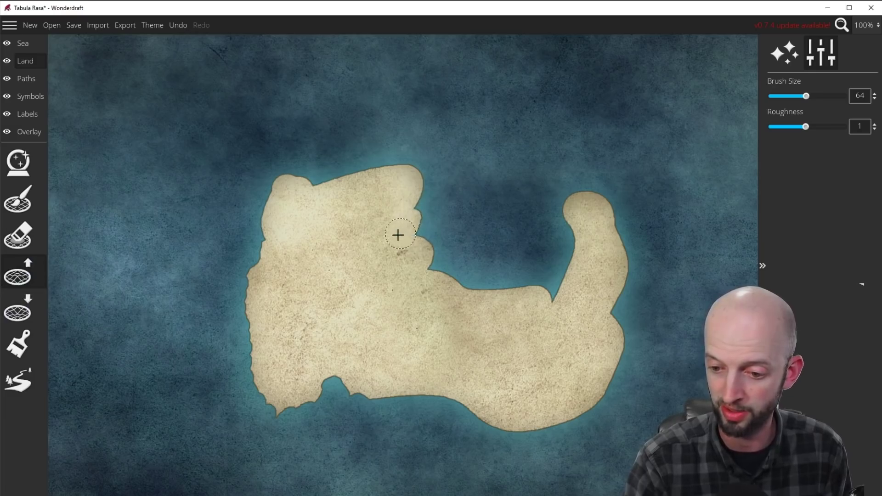
{"action": "left_click_drag", "start_coordinate": [441, 280], "coordinate": [429, 277]}
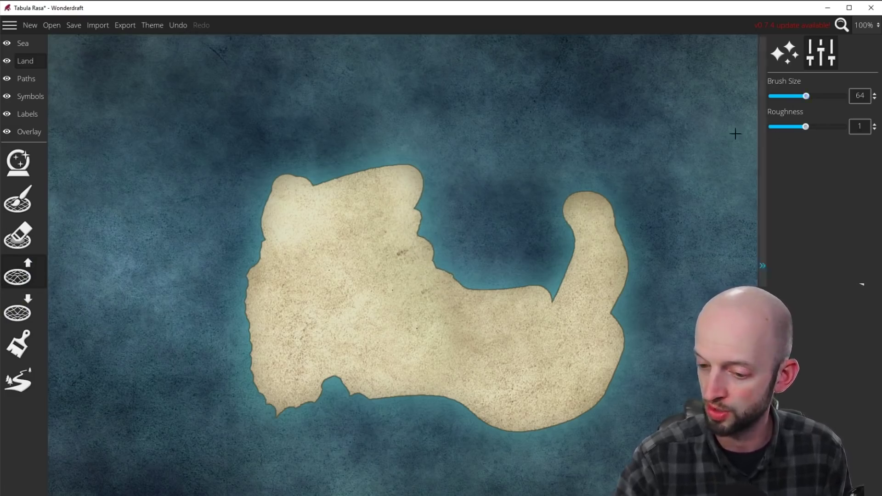
- With brush size 48, raise a rough shore and islands around the bay, and lower parts of the northeastern peninsula
{"action": "left_click_drag", "start_coordinate": [807, 96], "coordinate": [796, 96]}
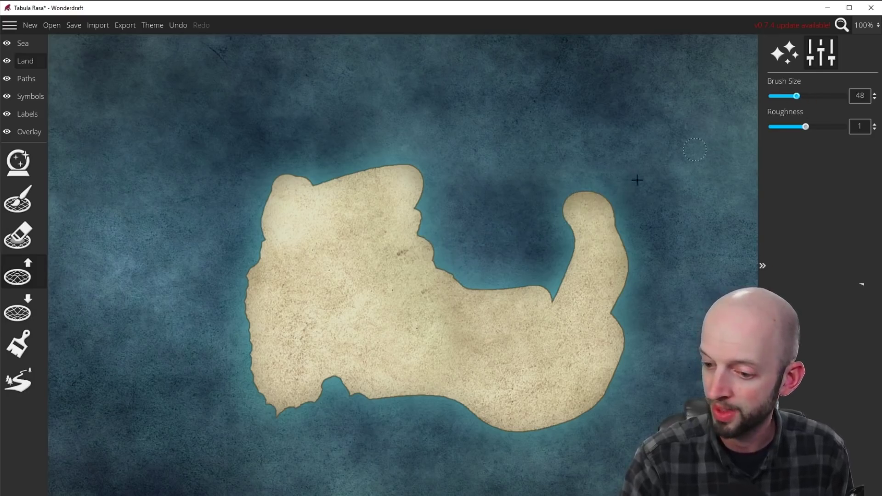
{"action": "mouse_move", "coordinate": [467, 289]}
{"action": "left_mouse_down"}
{"action": "mouse_move", "coordinate": [476, 282]}
{"action": "mouse_move", "coordinate": [494, 294]}
{"action": "left_mouse_up"}
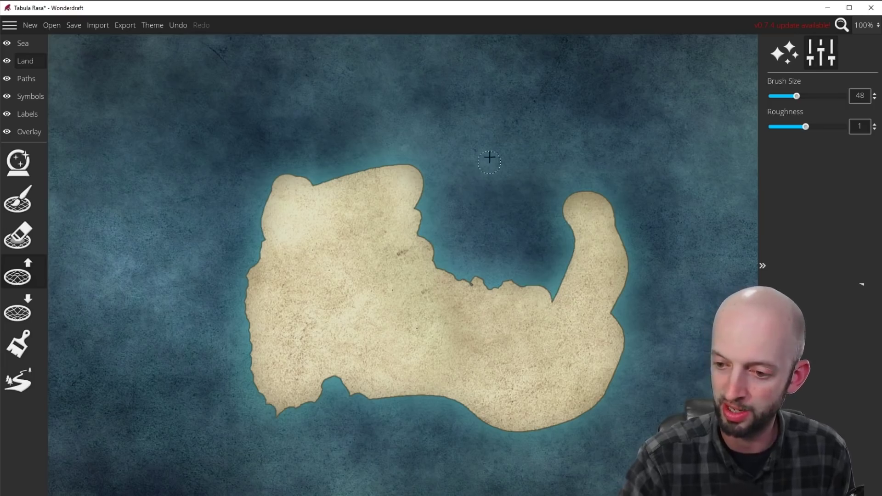
{"action": "mouse_move", "coordinate": [518, 176]}
{"action": "left_mouse_down"}
{"action": "mouse_move", "coordinate": [545, 164]}
{"action": "mouse_move", "coordinate": [523, 138]}
{"action": "mouse_move", "coordinate": [498, 177]}
{"action": "mouse_move", "coordinate": [540, 151]}
{"action": "mouse_move", "coordinate": [523, 204]}
{"action": "mouse_move", "coordinate": [538, 177]}
{"action": "mouse_move", "coordinate": [519, 187]}
{"action": "mouse_move", "coordinate": [557, 159]}
{"action": "mouse_move", "coordinate": [571, 166]}
{"action": "mouse_move", "coordinate": [565, 142]}
{"action": "mouse_move", "coordinate": [451, 92]}
{"action": "left_mouse_up"}
{"action": "left_click", "coordinate": [17, 308]}
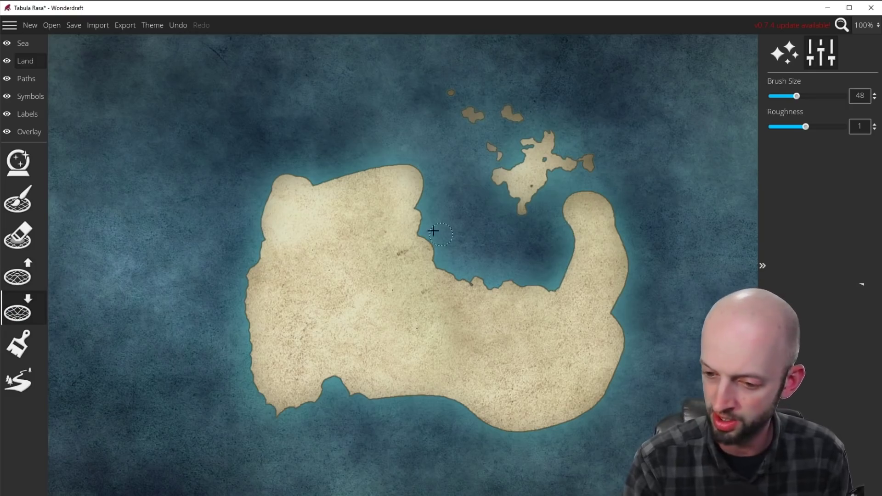
{"action": "mouse_move", "coordinate": [566, 220]}
{"action": "left_mouse_down"}
{"action": "mouse_move", "coordinate": [578, 196]}
{"action": "mouse_move", "coordinate": [560, 208]}
{"action": "mouse_move", "coordinate": [595, 190]}
{"action": "mouse_move", "coordinate": [608, 190]}
{"action": "mouse_move", "coordinate": [615, 210]}
{"action": "mouse_move", "coordinate": [611, 227]}
{"action": "mouse_move", "coordinate": [569, 244]}
{"action": "mouse_move", "coordinate": [590, 252]}
{"action": "mouse_move", "coordinate": [574, 277]}
{"action": "mouse_move", "coordinate": [556, 276]}
{"action": "mouse_move", "coordinate": [619, 280]}
{"action": "mouse_move", "coordinate": [613, 317]}
{"action": "mouse_move", "coordinate": [636, 345]}
{"action": "mouse_move", "coordinate": [635, 278]}
{"action": "left_mouse_up"}
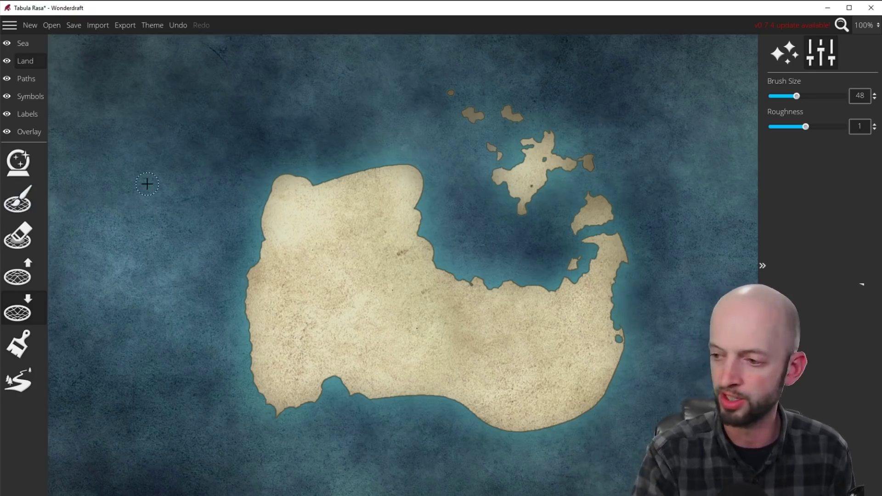
- Generate a new random landmass using the Continent pattern
{"action": "left_click", "coordinate": [19, 163]}
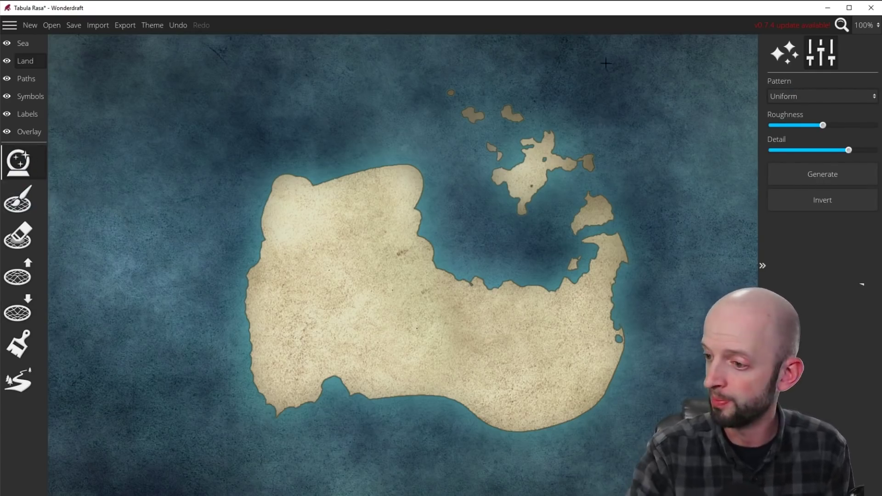
{"action": "left_click", "coordinate": [874, 101]}
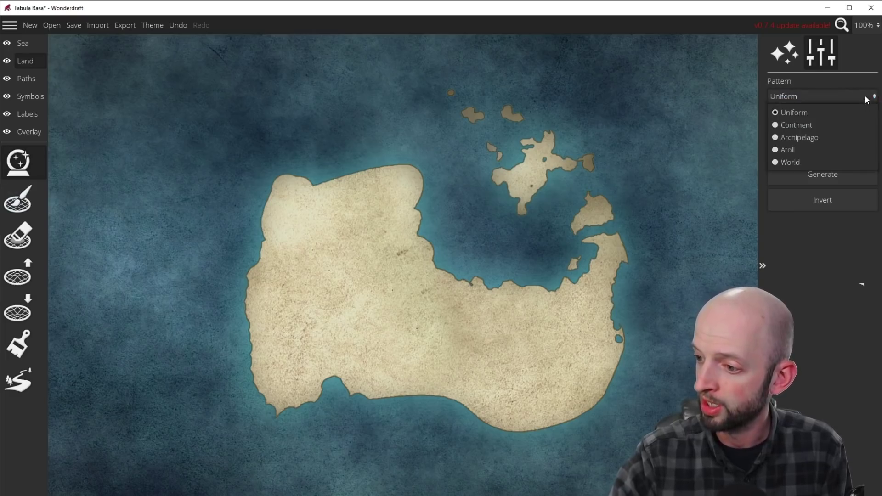
{"action": "left_click", "coordinate": [797, 125]}
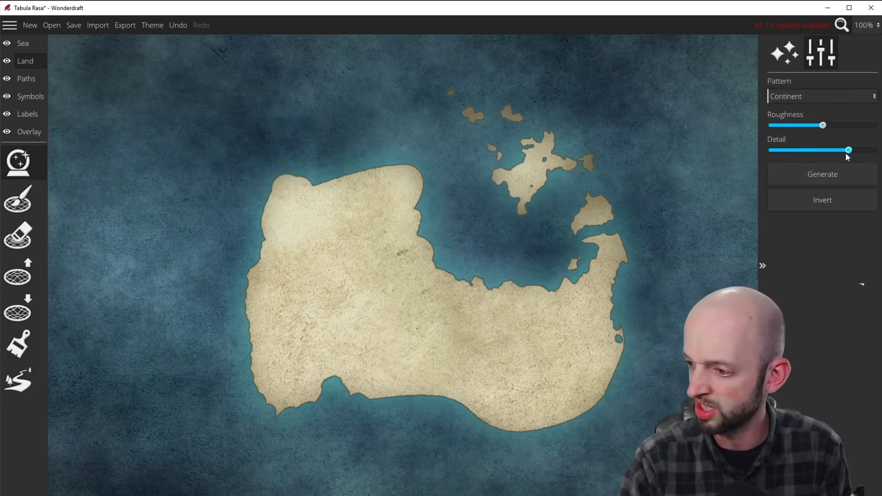
{"action": "left_click", "coordinate": [823, 174]}
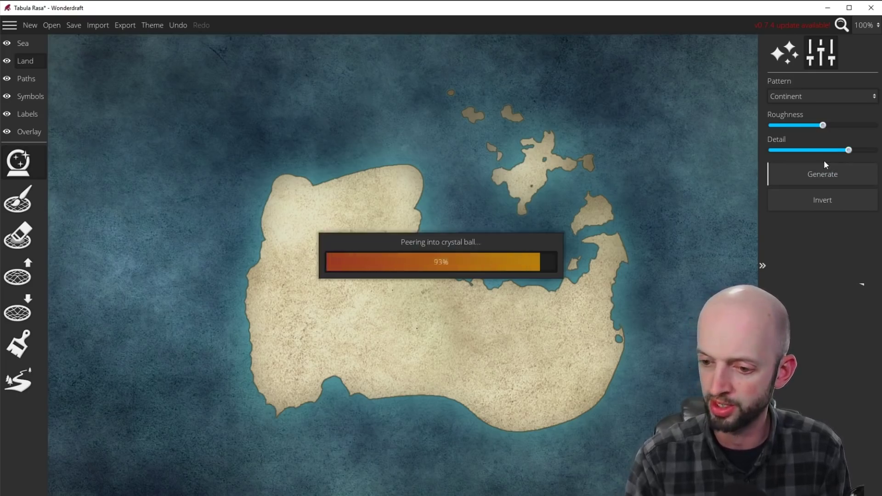
{"action": "left_click", "coordinate": [827, 172]}
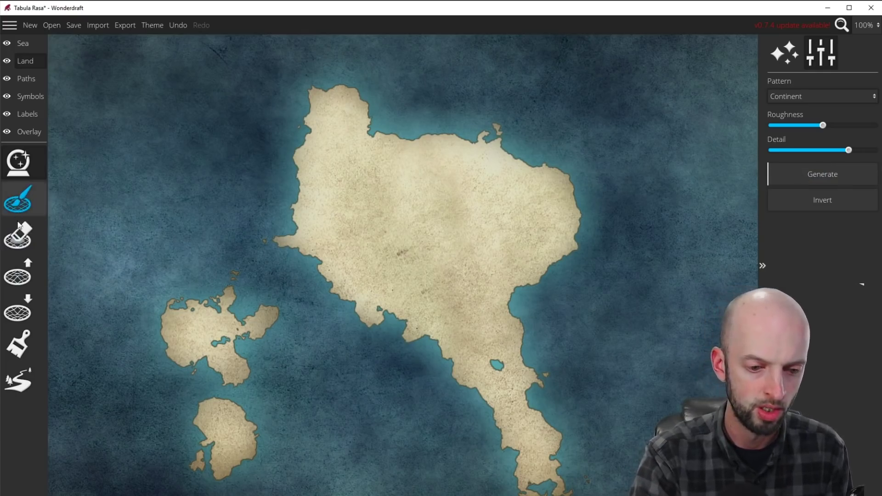
- Fill out the continent's southeastern coast with the Landmass Brush at size 64, and raise rough edges there with brush size 48
{"action": "left_click", "coordinate": [17, 198]}
{"action": "mouse_move", "coordinate": [498, 308]}
{"action": "left_mouse_down"}
{"action": "mouse_move", "coordinate": [515, 302]}
{"action": "mouse_move", "coordinate": [533, 384]}
{"action": "left_mouse_up"}
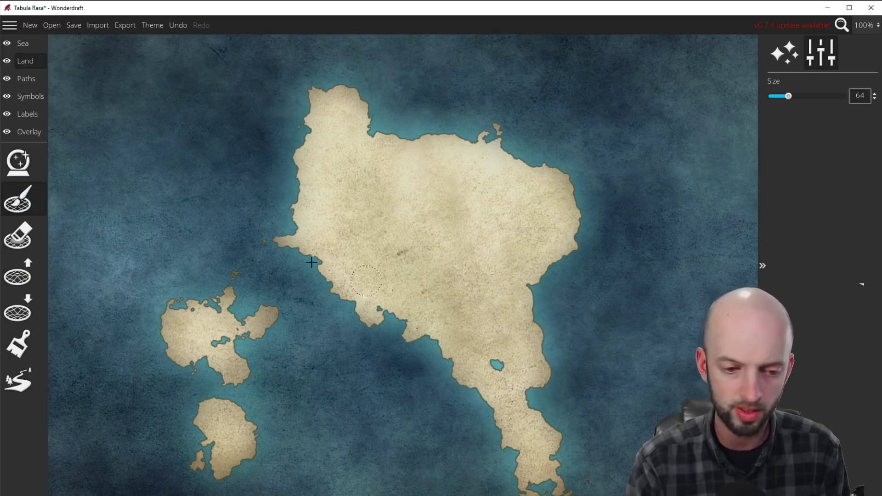
{"action": "left_click", "coordinate": [20, 279]}
{"action": "mouse_move", "coordinate": [526, 381]}
{"action": "left_mouse_down"}
{"action": "mouse_move", "coordinate": [537, 404]}
{"action": "mouse_move", "coordinate": [559, 415]}
{"action": "mouse_move", "coordinate": [566, 366]}
{"action": "left_mouse_up"}
- Raise a westward peninsula from the continent's southwestern coast, fill its gaps, and extend the shore to its southeast with brush size 48
{"action": "mouse_move", "coordinate": [442, 338]}
{"action": "left_mouse_down"}
{"action": "mouse_move", "coordinate": [407, 374]}
{"action": "mouse_move", "coordinate": [332, 374]}
{"action": "mouse_move", "coordinate": [351, 390]}
{"action": "mouse_move", "coordinate": [392, 389]}
{"action": "mouse_move", "coordinate": [360, 377]}
{"action": "mouse_move", "coordinate": [430, 381]}
{"action": "mouse_move", "coordinate": [363, 380]}
{"action": "left_mouse_up"}
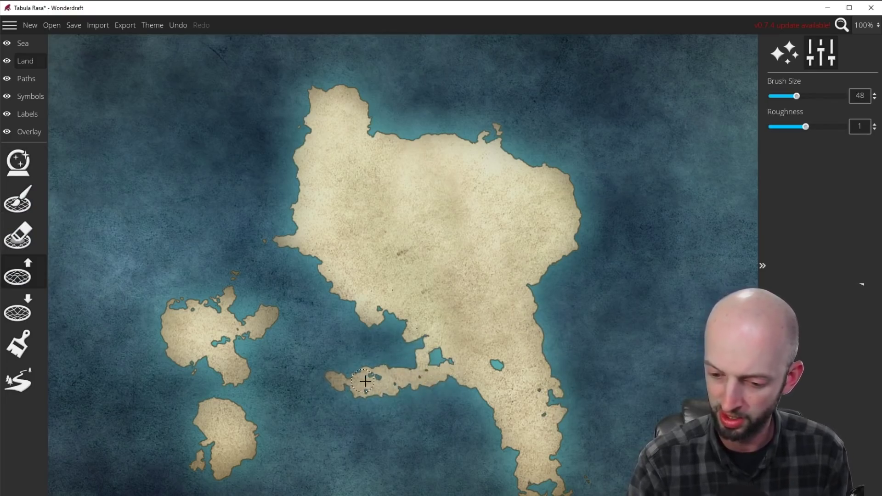
{"action": "left_click_drag", "start_coordinate": [427, 371], "coordinate": [433, 359]}
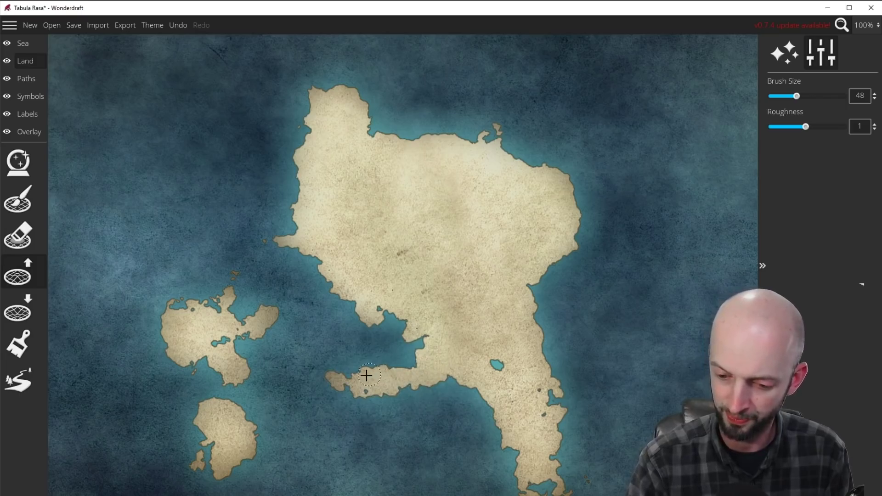
{"action": "mouse_move", "coordinate": [372, 390]}
{"action": "left_mouse_down"}
{"action": "mouse_move", "coordinate": [424, 382]}
{"action": "mouse_move", "coordinate": [449, 390]}
{"action": "mouse_move", "coordinate": [478, 410]}
{"action": "mouse_move", "coordinate": [484, 425]}
{"action": "left_mouse_up"}
{"action": "mouse_move", "coordinate": [482, 394]}
{"action": "left_mouse_down"}
{"action": "mouse_move", "coordinate": [486, 411]}
{"action": "mouse_move", "coordinate": [482, 406]}
{"action": "left_mouse_up"}
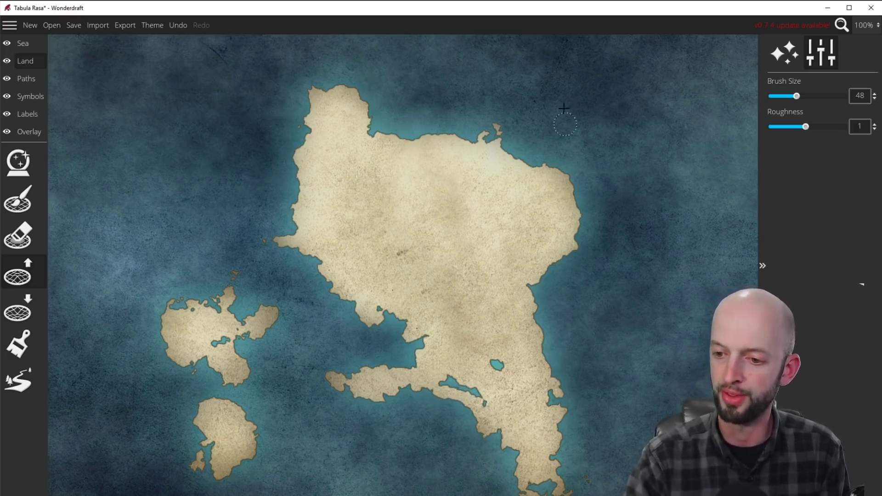
- Raise a large northwestern extension and a northeastern cape on the continent with brush size 78, viewing the map at 75%
{"action": "left_click", "coordinate": [867, 25]}
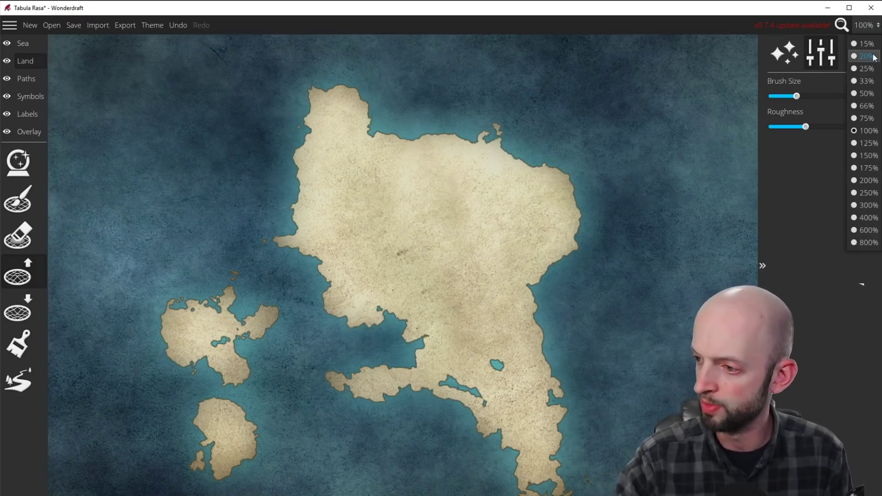
{"action": "left_click", "coordinate": [866, 121]}
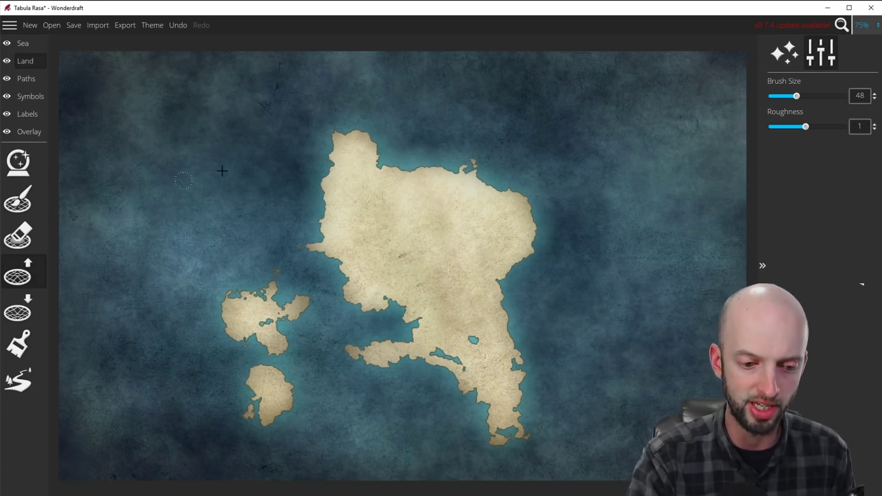
{"action": "left_click_drag", "start_coordinate": [799, 98], "coordinate": [813, 97]}
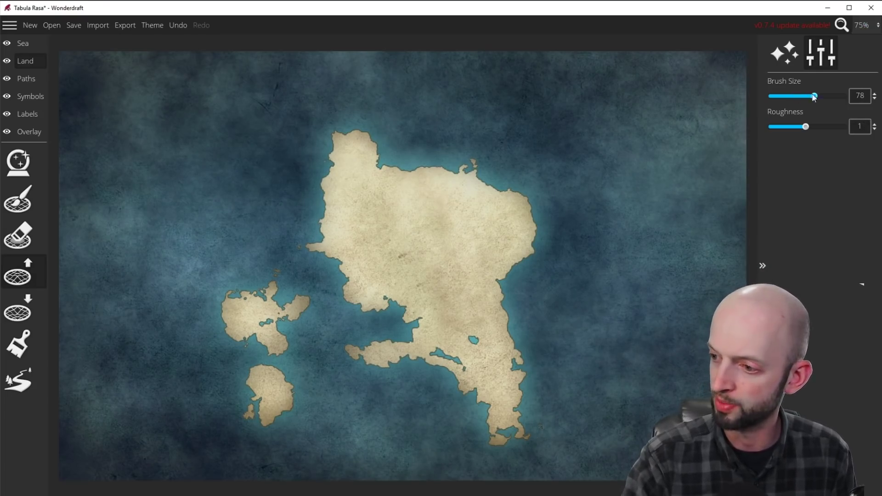
{"action": "mouse_move", "coordinate": [325, 186]}
{"action": "left_mouse_down"}
{"action": "mouse_move", "coordinate": [339, 168]}
{"action": "mouse_move", "coordinate": [246, 157]}
{"action": "mouse_move", "coordinate": [241, 185]}
{"action": "mouse_move", "coordinate": [344, 241]}
{"action": "mouse_move", "coordinate": [315, 188]}
{"action": "mouse_move", "coordinate": [275, 158]}
{"action": "mouse_move", "coordinate": [268, 188]}
{"action": "mouse_move", "coordinate": [259, 165]}
{"action": "mouse_move", "coordinate": [271, 159]}
{"action": "mouse_move", "coordinate": [505, 213]}
{"action": "mouse_move", "coordinate": [453, 189]}
{"action": "mouse_move", "coordinate": [503, 204]}
{"action": "mouse_move", "coordinate": [550, 175]}
{"action": "mouse_move", "coordinate": [499, 221]}
{"action": "mouse_move", "coordinate": [522, 230]}
{"action": "left_mouse_up"}
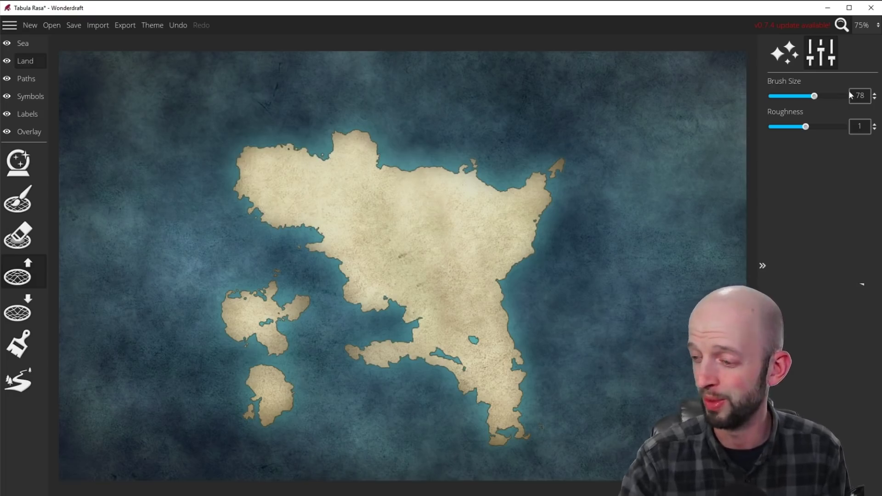
{"action": "left_click", "coordinate": [21, 202]}
{"action": "mouse_move", "coordinate": [555, 241]}
{"action": "left_mouse_down"}
{"action": "mouse_move", "coordinate": [582, 241]}
{"action": "mouse_move", "coordinate": [561, 275]}
{"action": "mouse_move", "coordinate": [564, 290]}
{"action": "mouse_move", "coordinate": [599, 281]}
{"action": "left_mouse_up"}
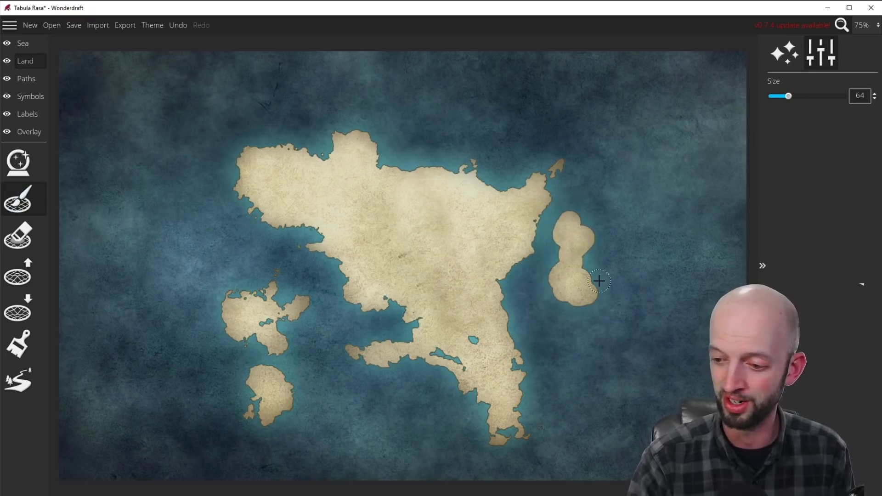
{"action": "left_click", "coordinate": [177, 25]}
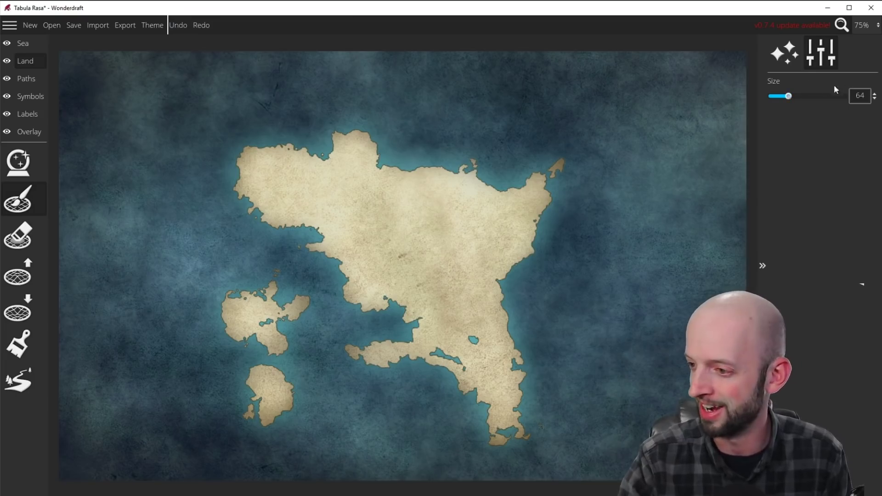
- Try the Uniform Band, Irregular Blend and Uniform Outline coastline styles, and restore the Uniform Blend style
{"action": "left_click", "coordinate": [23, 44]}
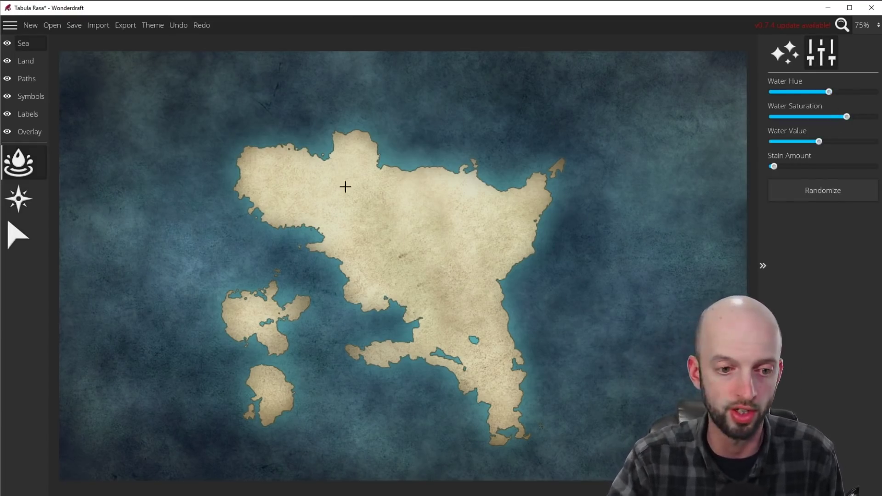
{"action": "left_click", "coordinate": [26, 60]}
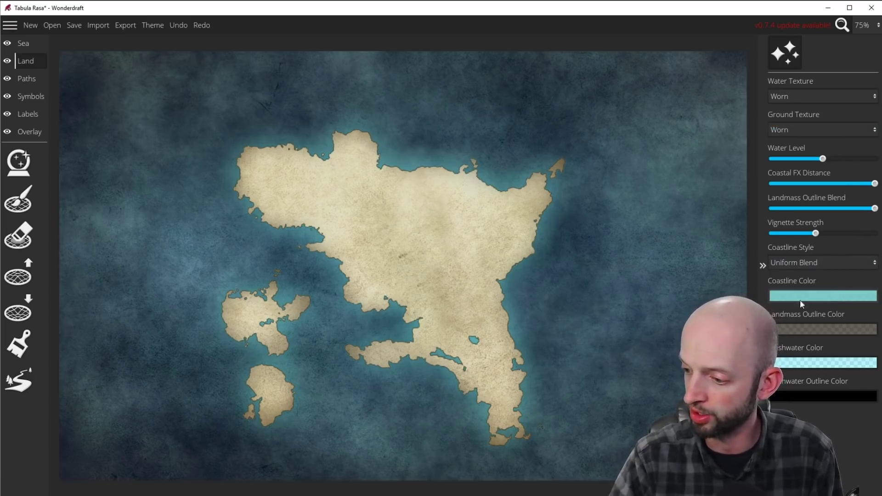
{"action": "left_click", "coordinate": [861, 262]}
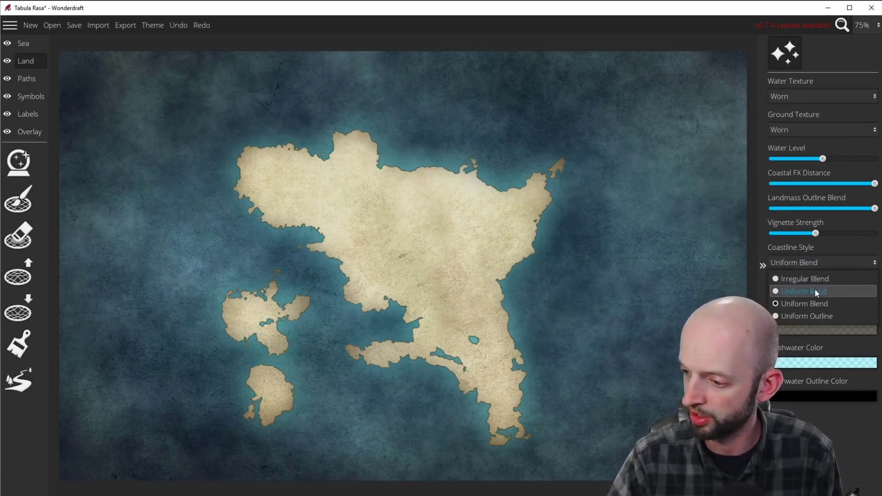
{"action": "left_click", "coordinate": [813, 290]}
{"action": "left_click", "coordinate": [856, 264]}
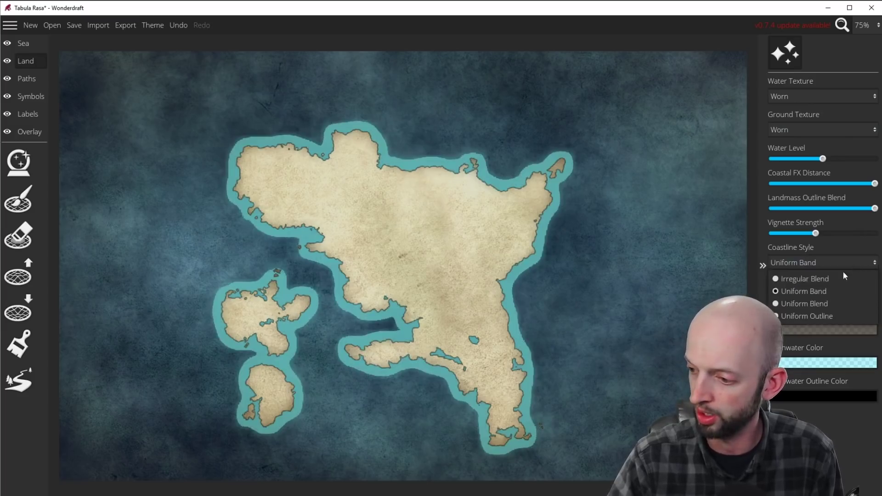
{"action": "left_click", "coordinate": [819, 278]}
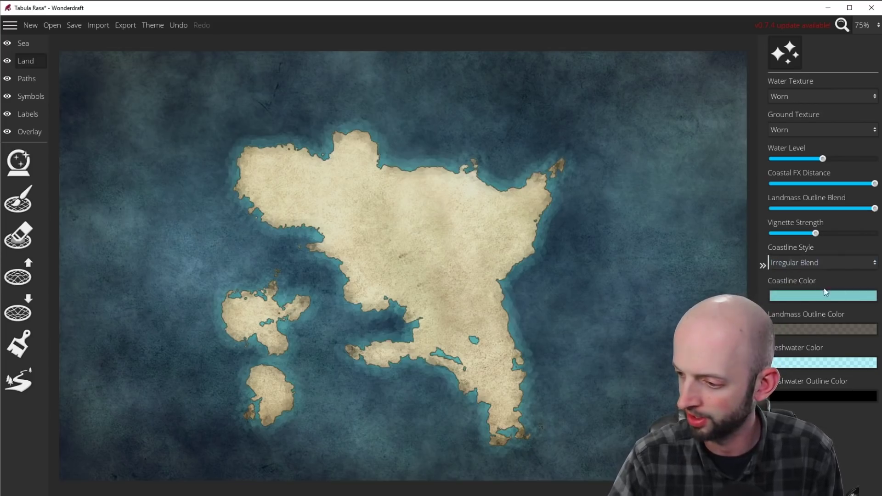
{"action": "left_click", "coordinate": [831, 265]}
{"action": "left_click", "coordinate": [809, 317]}
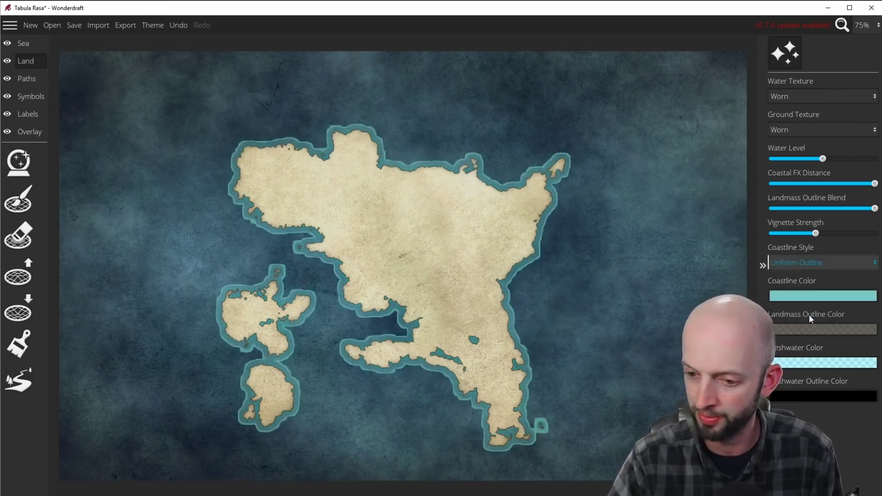
{"action": "left_click", "coordinate": [826, 265]}
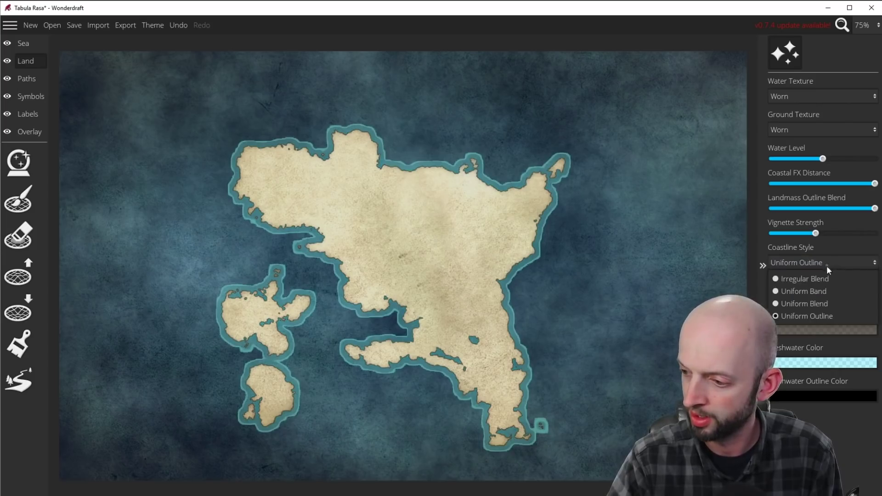
{"action": "left_click", "coordinate": [808, 304]}
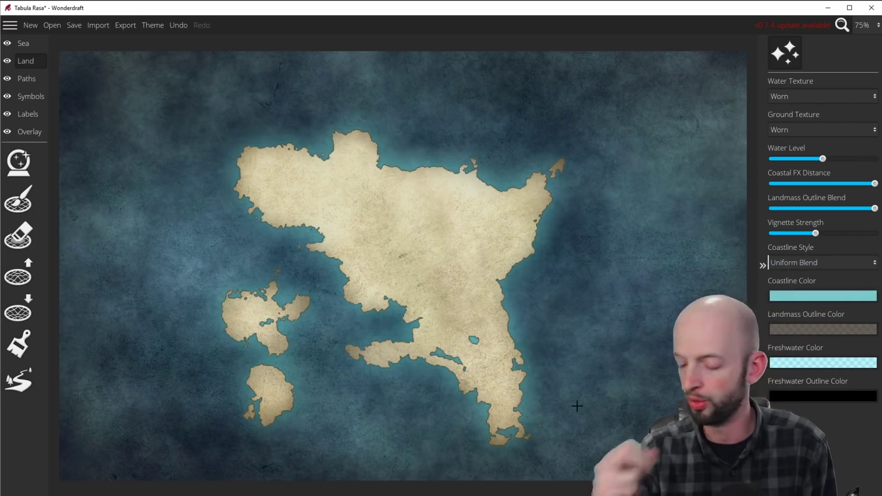
- Draw a solid path of width 4 diagonally from the continent's northwest to its southeastern interior
{"action": "left_click", "coordinate": [26, 78]}
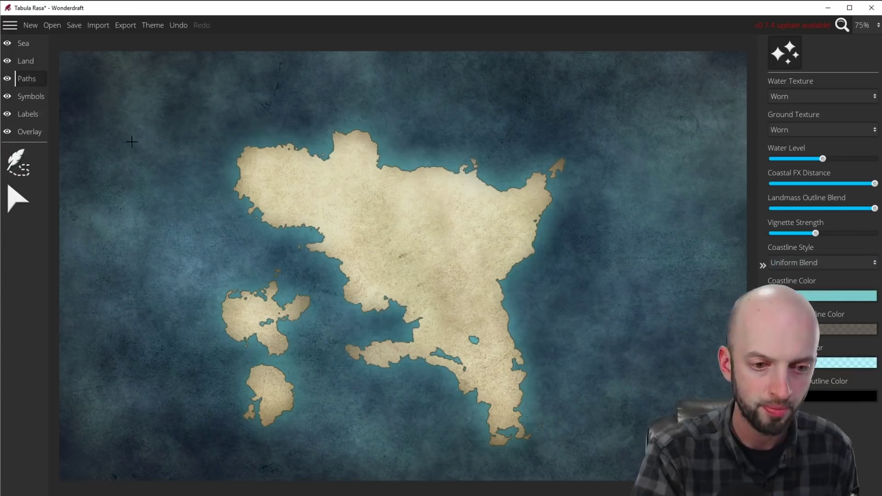
{"action": "left_click", "coordinate": [19, 163]}
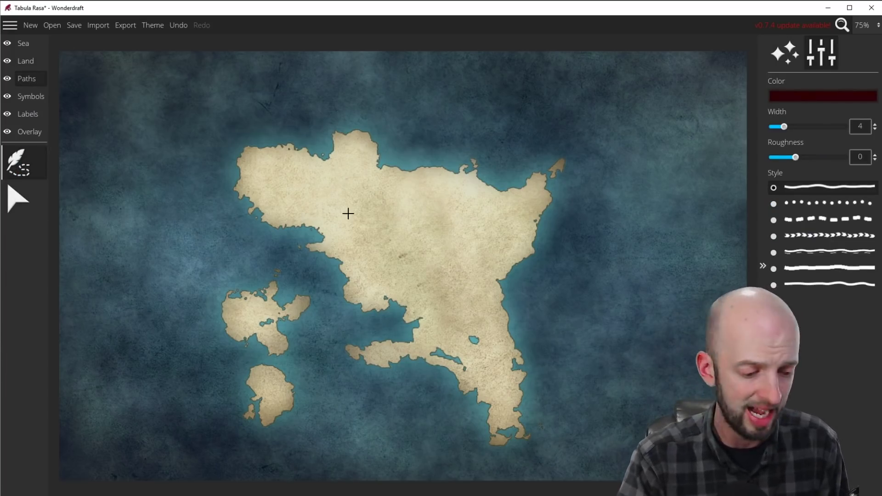
{"action": "left_click", "coordinate": [340, 186]}
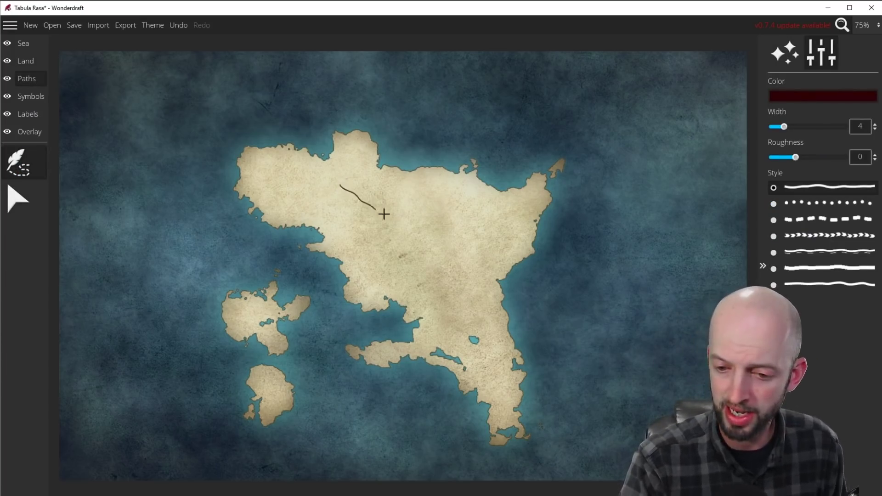
{"action": "right_click", "coordinate": [462, 297]}
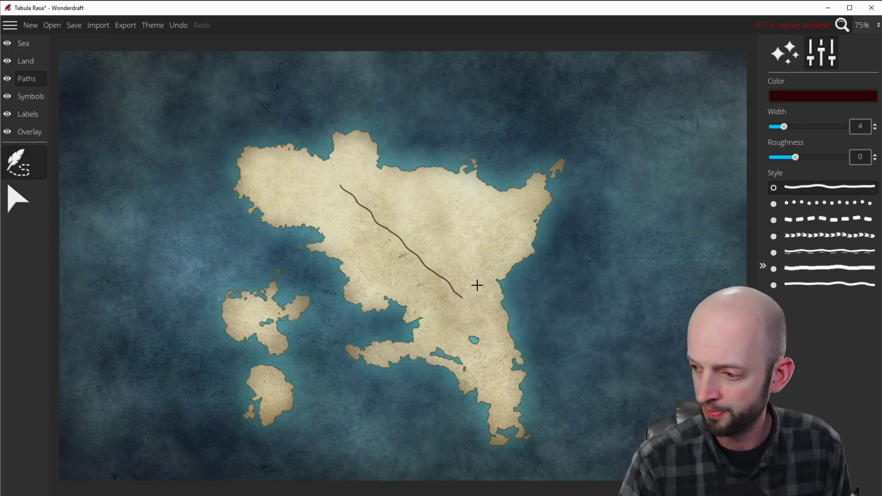
- Draw a winding dotted path of width 4 from the continent's northeastern interior down to its southern peninsula
{"action": "left_click", "coordinate": [773, 203]}
{"action": "left_click", "coordinate": [443, 192]}
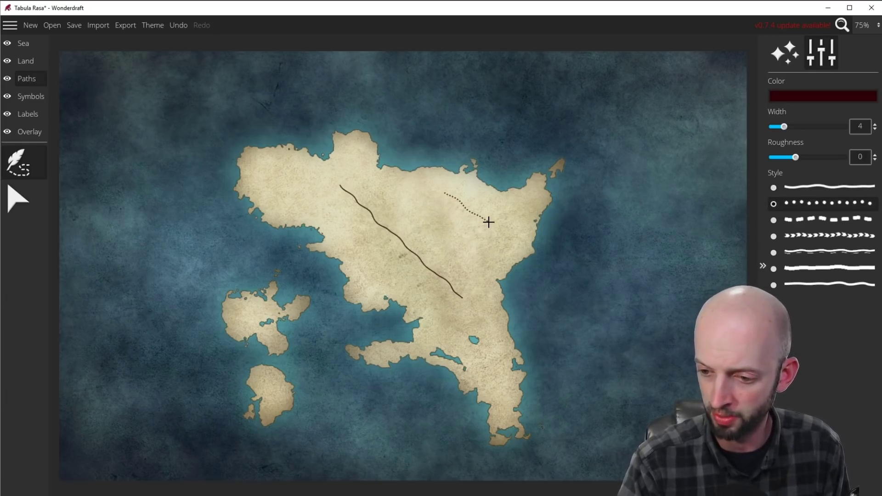
{"action": "left_click", "coordinate": [467, 270]}
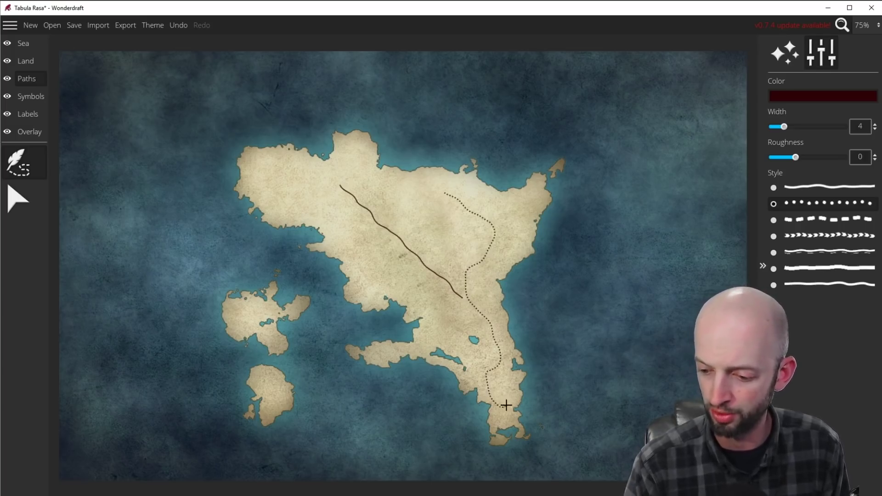
{"action": "right_click", "coordinate": [502, 405]}
- Paint the continent's eastern side with the olive green ground colour using the soft brush at size 128
{"action": "left_click", "coordinate": [25, 60]}
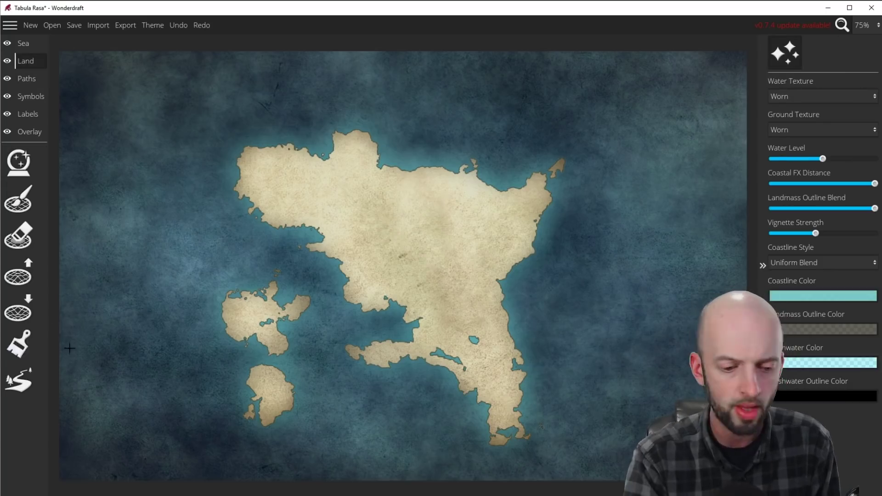
{"action": "left_click", "coordinate": [30, 350]}
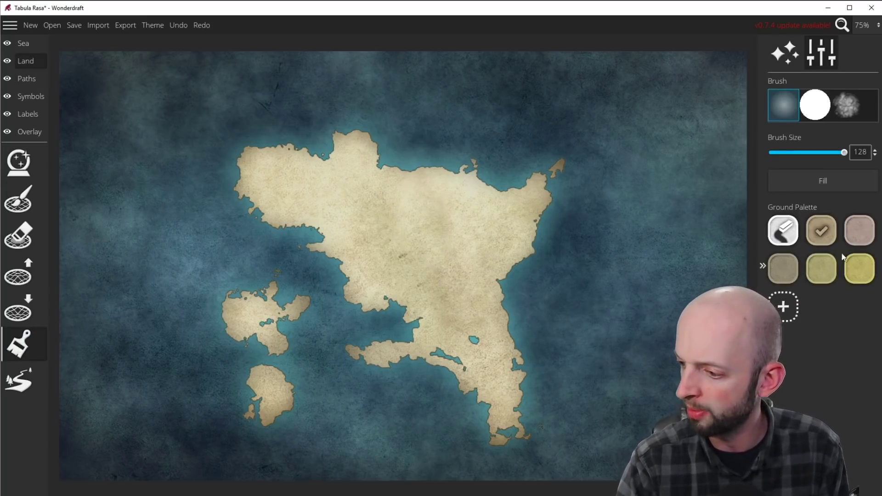
{"action": "left_click", "coordinate": [822, 269]}
{"action": "mouse_move", "coordinate": [514, 224]}
{"action": "left_mouse_down"}
{"action": "mouse_move", "coordinate": [477, 262]}
{"action": "mouse_move", "coordinate": [490, 334]}
{"action": "mouse_move", "coordinate": [468, 301]}
{"action": "mouse_move", "coordinate": [511, 261]}
{"action": "mouse_move", "coordinate": [528, 207]}
{"action": "mouse_move", "coordinate": [500, 230]}
{"action": "mouse_move", "coordinate": [465, 240]}
{"action": "mouse_move", "coordinate": [522, 222]}
{"action": "left_mouse_up"}
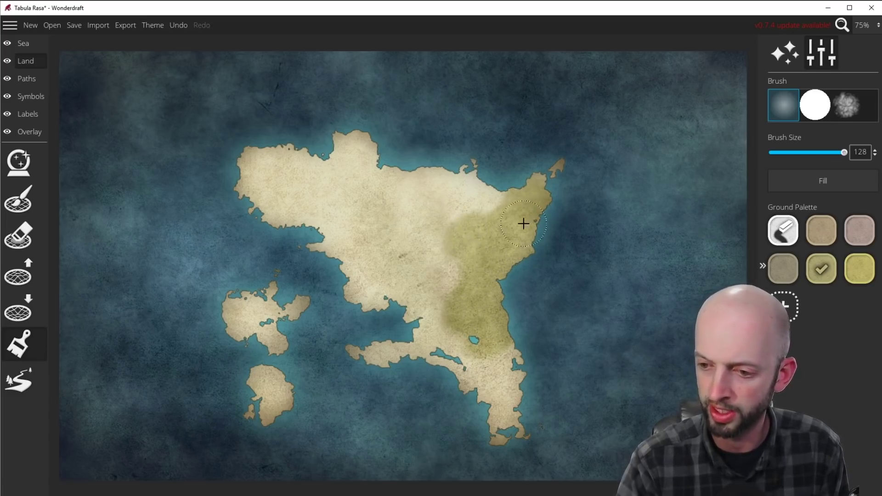
- Add custom pale blue and beige ground colours and paint a snowy band along the continent's northern coast at brush size 44
{"action": "left_click", "coordinate": [782, 307]}
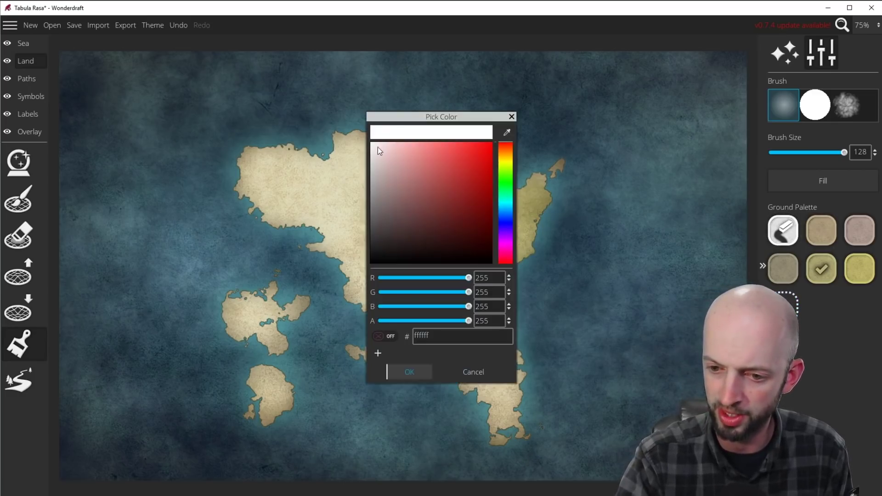
{"action": "left_click", "coordinate": [503, 208]}
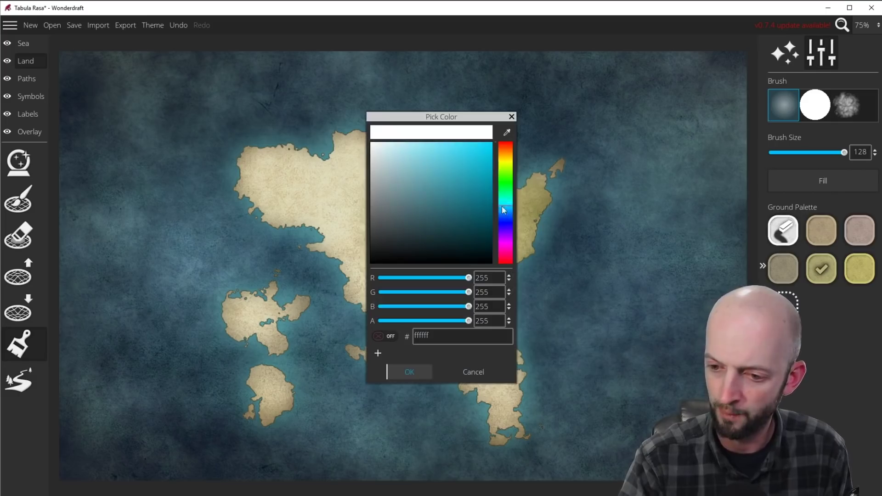
{"action": "left_click", "coordinate": [385, 156]}
{"action": "left_click", "coordinate": [380, 155]}
{"action": "left_click", "coordinate": [415, 373]}
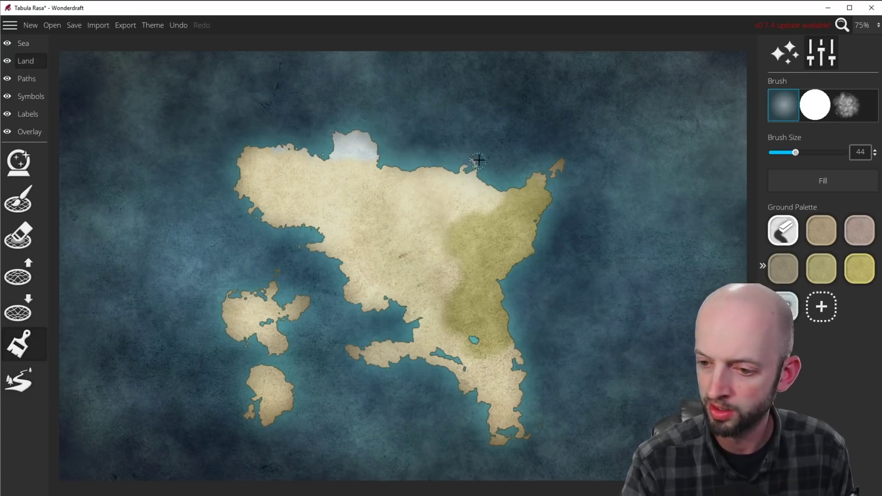
{"action": "mouse_move", "coordinate": [322, 158]}
{"action": "left_mouse_down"}
{"action": "mouse_move", "coordinate": [443, 182]}
{"action": "mouse_move", "coordinate": [390, 140]}
{"action": "mouse_move", "coordinate": [346, 208]}
{"action": "mouse_move", "coordinate": [362, 179]}
{"action": "left_mouse_up"}
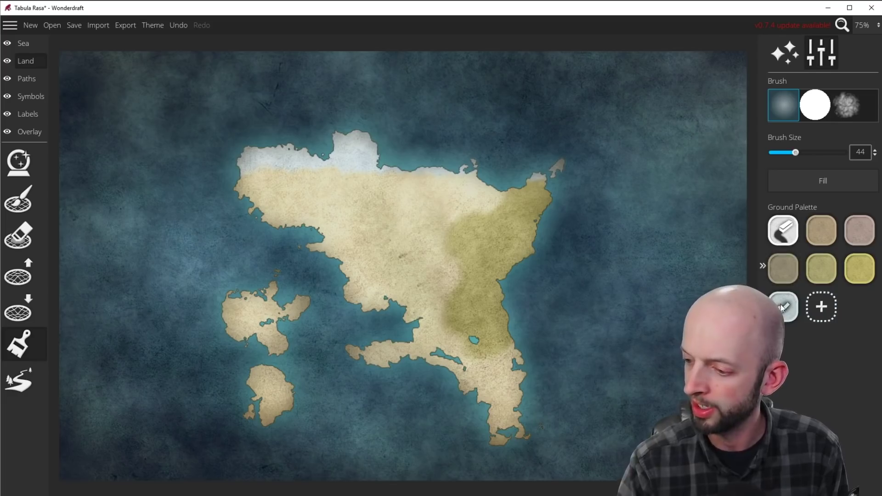
{"action": "left_click", "coordinate": [822, 307]}
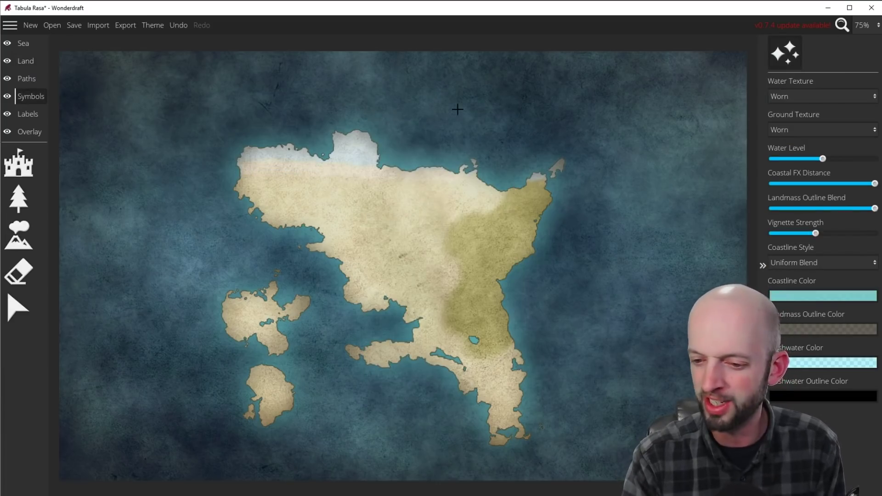
- Try a diagonal chain of brown mountain symbols at scale 100 through the continent's interior, and undo it
{"action": "left_click", "coordinate": [32, 231]}
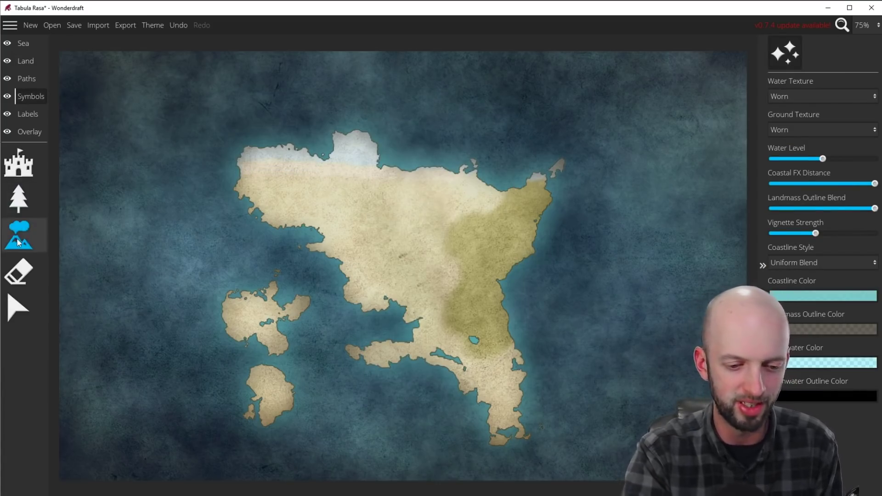
{"action": "left_click", "coordinate": [18, 242]}
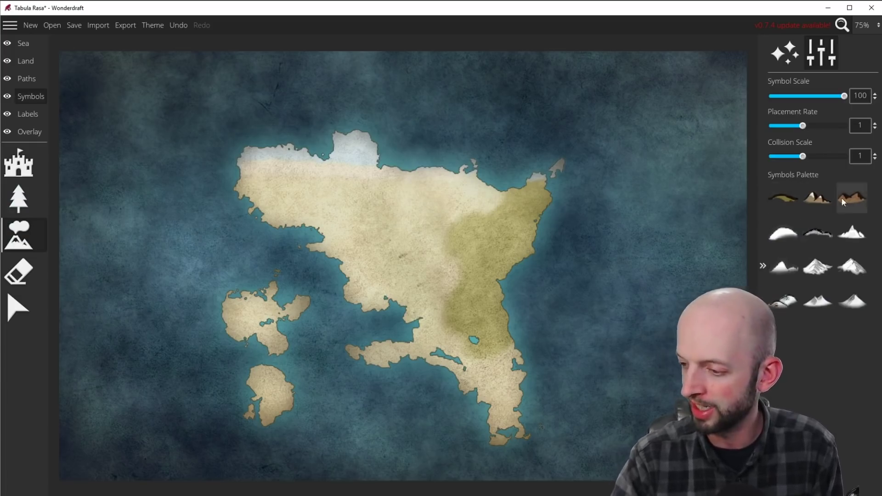
{"action": "left_click", "coordinate": [862, 198]}
{"action": "mouse_move", "coordinate": [411, 208]}
{"action": "left_mouse_down"}
{"action": "mouse_move", "coordinate": [406, 235]}
{"action": "mouse_move", "coordinate": [421, 268]}
{"action": "mouse_move", "coordinate": [434, 269]}
{"action": "mouse_move", "coordinate": [428, 251]}
{"action": "left_mouse_up"}
{"action": "mouse_move", "coordinate": [379, 189]}
{"action": "left_mouse_down"}
{"action": "mouse_move", "coordinate": [418, 254]}
{"action": "mouse_move", "coordinate": [453, 278]}
{"action": "left_mouse_up"}
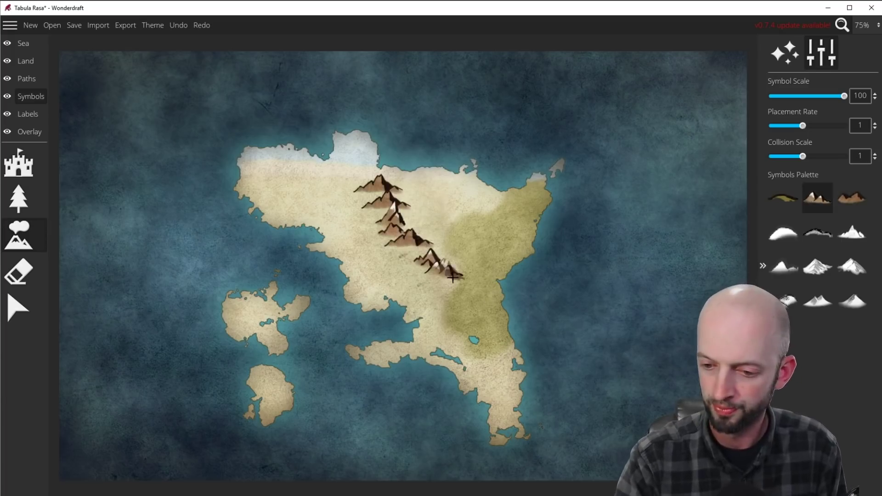
{"action": "left_click", "coordinate": [179, 25]}
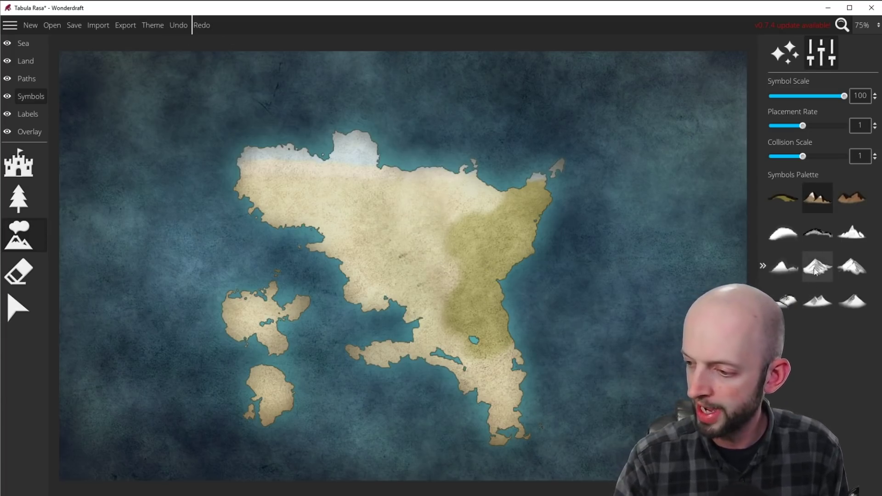
- Select the white ridged mountain symbol and set the symbol scale to 50
{"action": "left_click", "coordinate": [813, 272]}
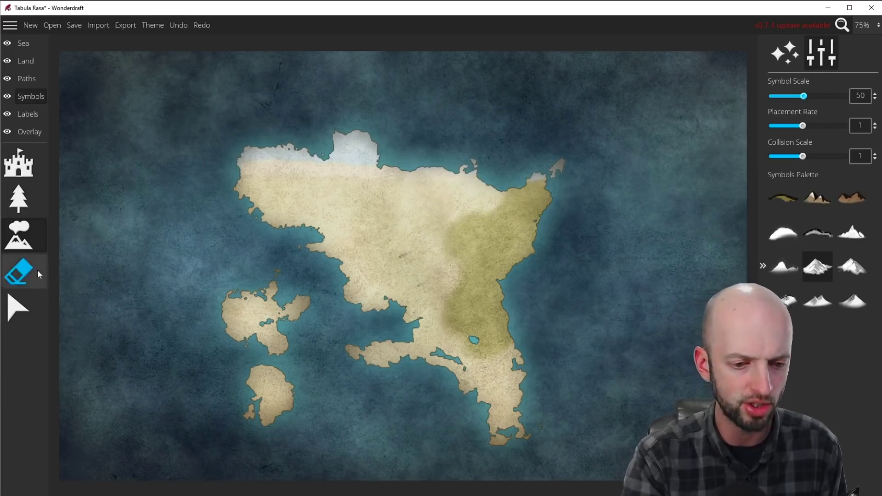
- Add a yellow ground colour and paint an elongated desert patch in the continent's centre, enlarging the brush to size 80
{"action": "left_click", "coordinate": [32, 62]}
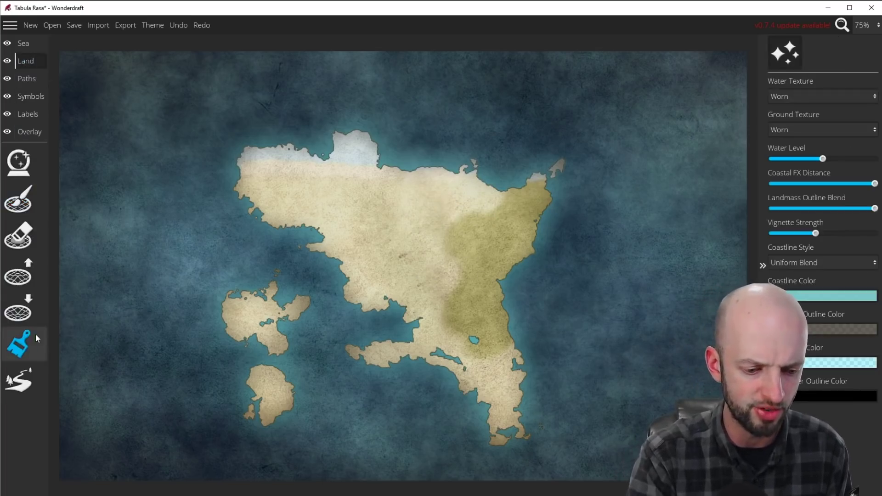
{"action": "left_click", "coordinate": [20, 349]}
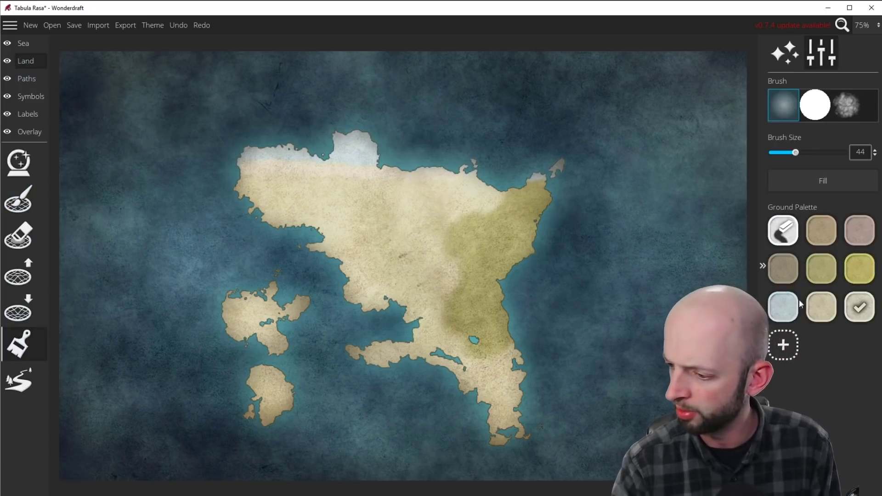
{"action": "left_click", "coordinate": [783, 347]}
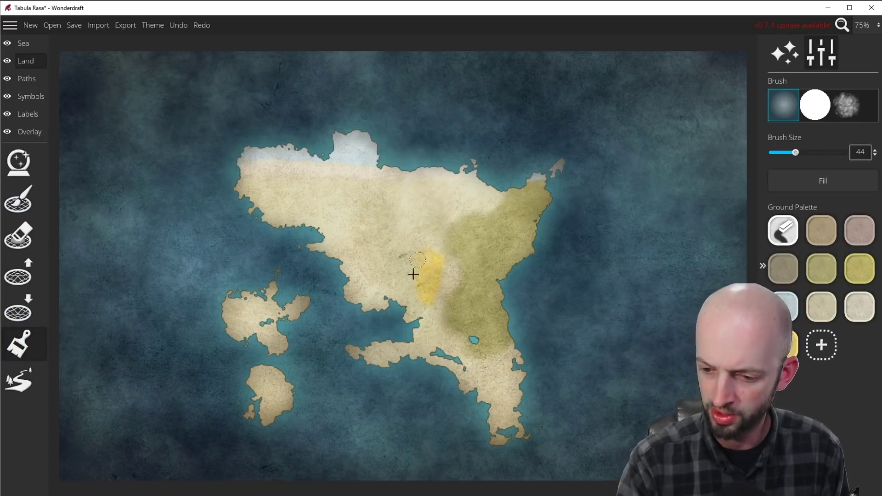
{"action": "left_click", "coordinate": [413, 274]}
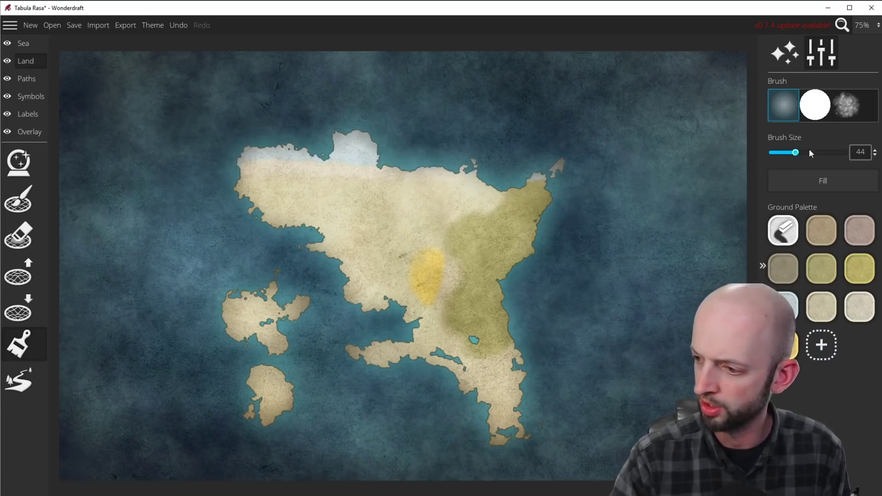
{"action": "mouse_move", "coordinate": [446, 279]}
{"action": "left_mouse_down"}
{"action": "mouse_move", "coordinate": [431, 255]}
{"action": "mouse_move", "coordinate": [446, 271]}
{"action": "left_mouse_up"}
{"action": "left_click_drag", "start_coordinate": [448, 302], "coordinate": [434, 299]}
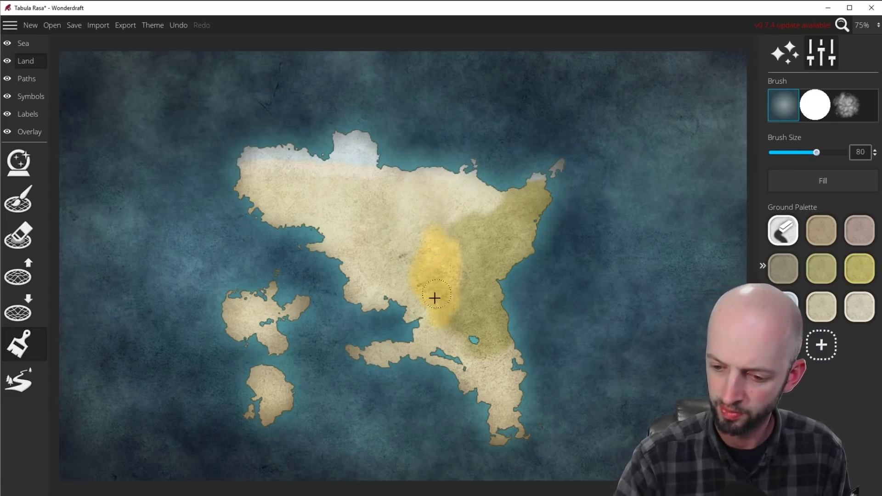
{"action": "key", "text": "ctrl+z"}
- Place a north-to-south range of ridged mountain symbols at scale 25 along the east side of the yellow patch
{"action": "key", "text": "s"}
{"action": "scroll", "coordinate": [792, 95], "scroll_direction": "down", "scroll_amount": 5}
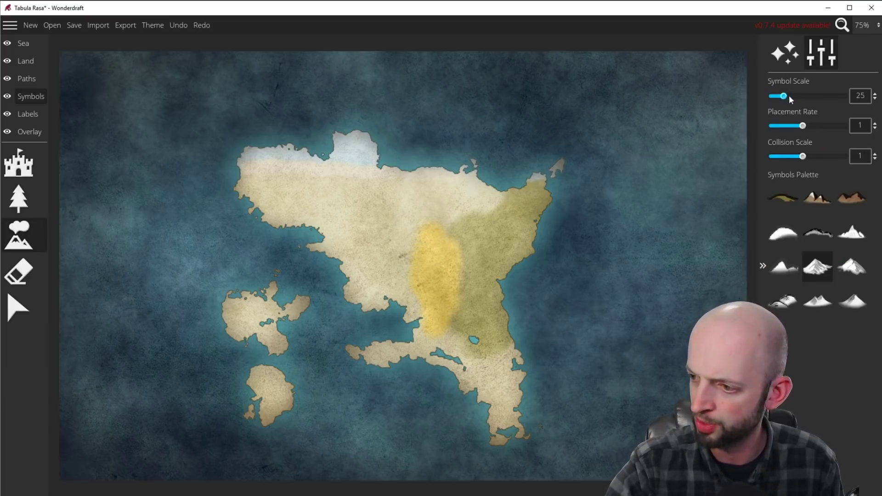
{"action": "left_click", "coordinate": [471, 210]}
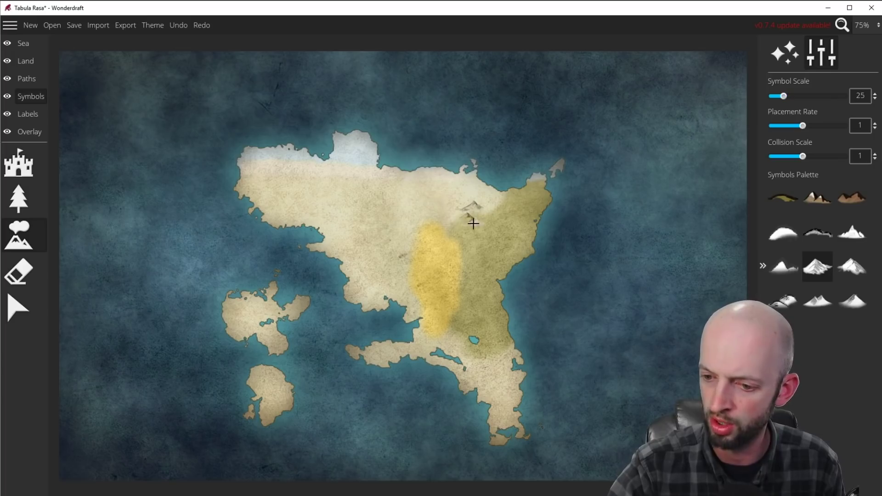
{"action": "mouse_move", "coordinate": [457, 219]}
{"action": "left_mouse_down"}
{"action": "mouse_move", "coordinate": [476, 258]}
{"action": "mouse_move", "coordinate": [456, 336]}
{"action": "mouse_move", "coordinate": [483, 301]}
{"action": "mouse_move", "coordinate": [501, 216]}
{"action": "left_mouse_up"}
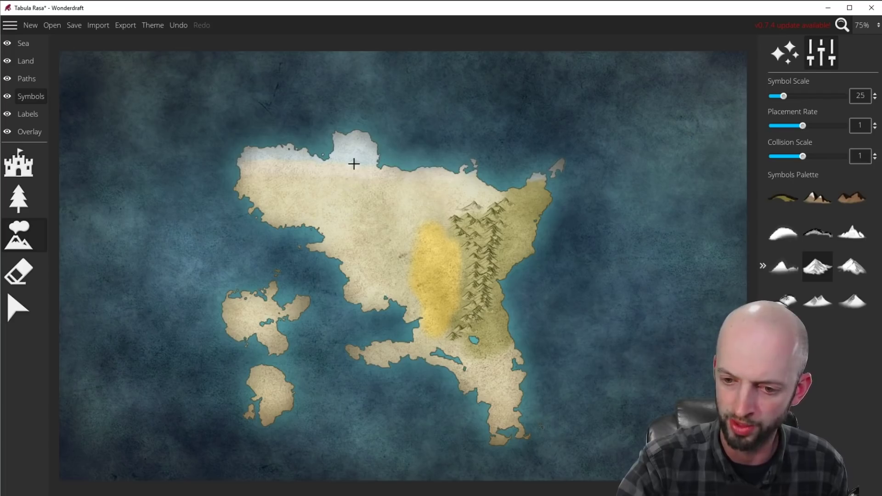
- Place ridged mountain symbols at scale 25 in the northwestern interior, western peninsula and islands, and flank the northwestern range with small hill symbols
{"action": "left_click_drag", "start_coordinate": [339, 157], "coordinate": [356, 188]}
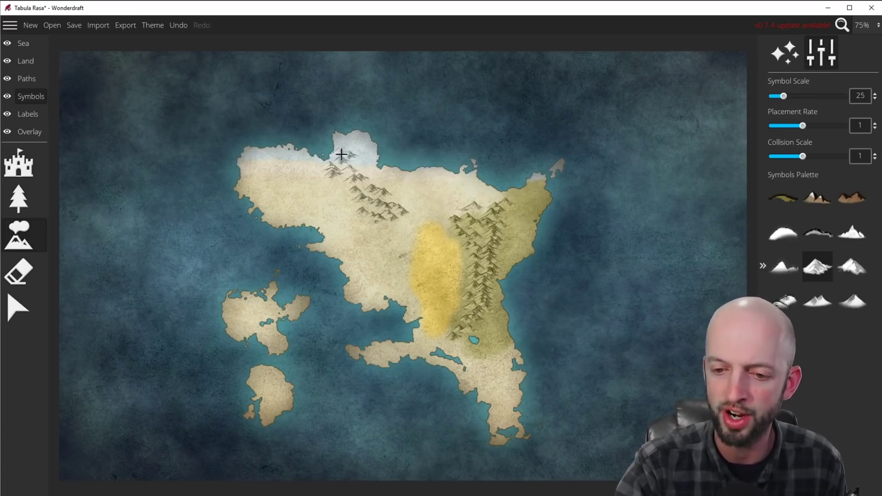
{"action": "left_click_drag", "start_coordinate": [436, 244], "coordinate": [434, 312]}
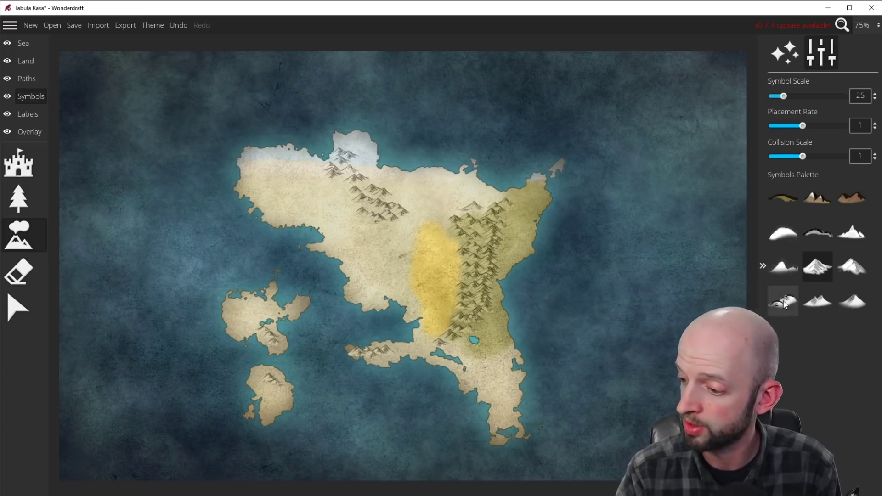
{"action": "left_click", "coordinate": [784, 299]}
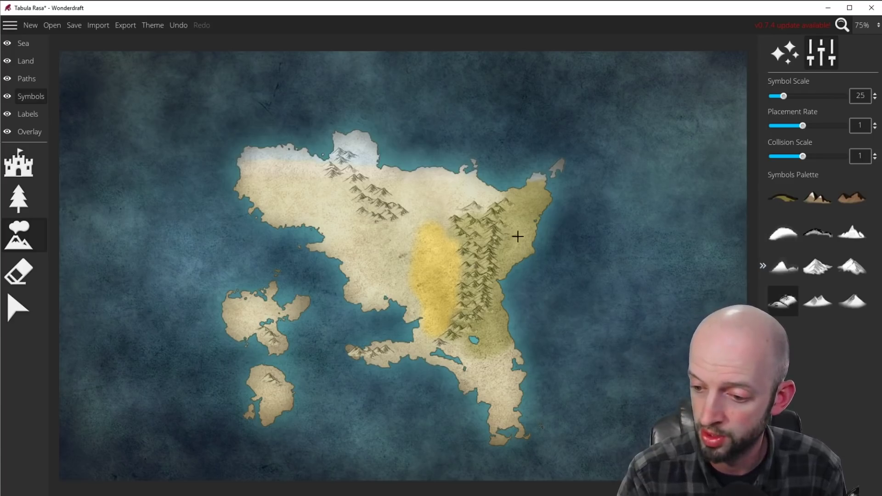
{"action": "left_click_drag", "start_coordinate": [415, 205], "coordinate": [351, 215]}
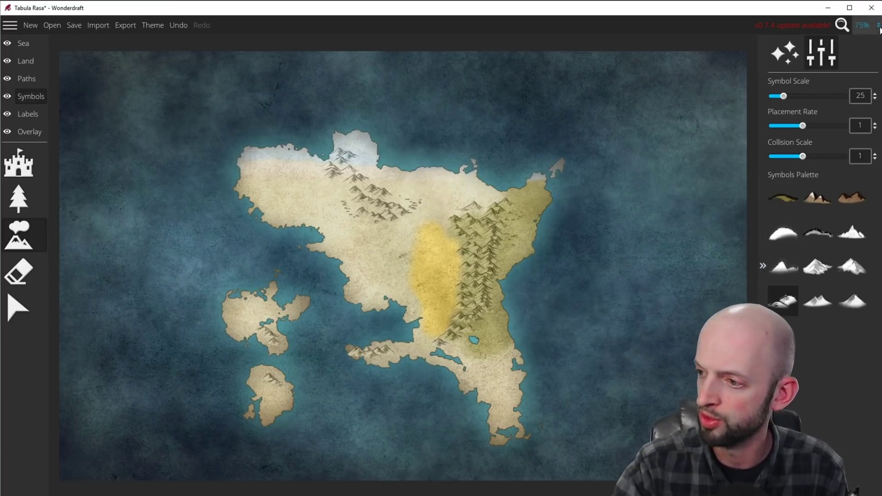
- Try a diagonal row of rounded hill symbols southwest of the yellow patch at 100% zoom, and undo it
{"action": "left_click", "coordinate": [864, 25]}
{"action": "left_click", "coordinate": [867, 131]}
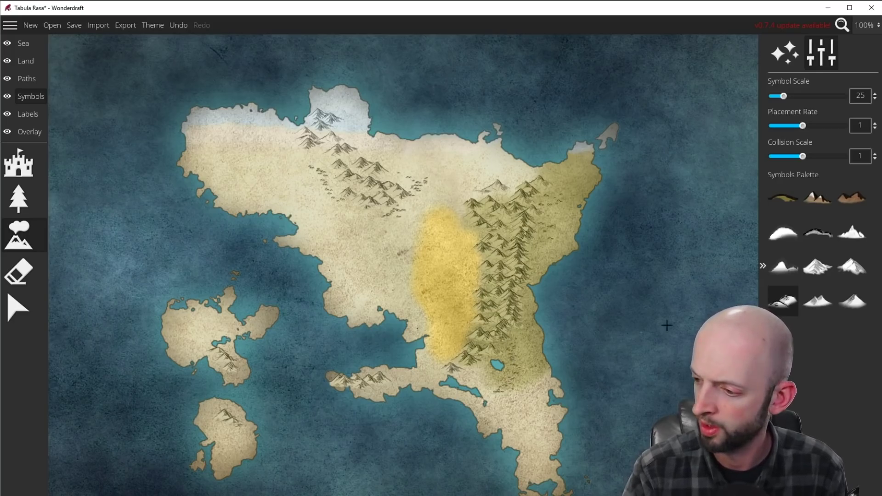
{"action": "left_click", "coordinate": [781, 238]}
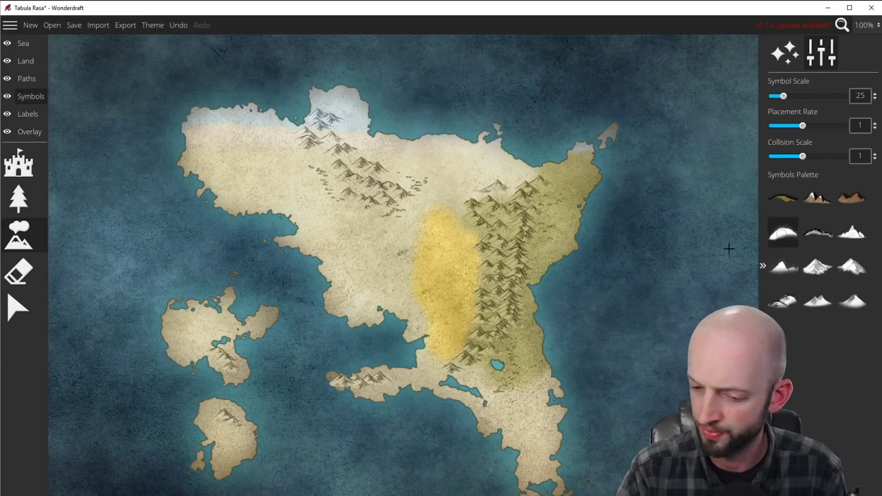
{"action": "left_click_drag", "start_coordinate": [377, 270], "coordinate": [420, 303]}
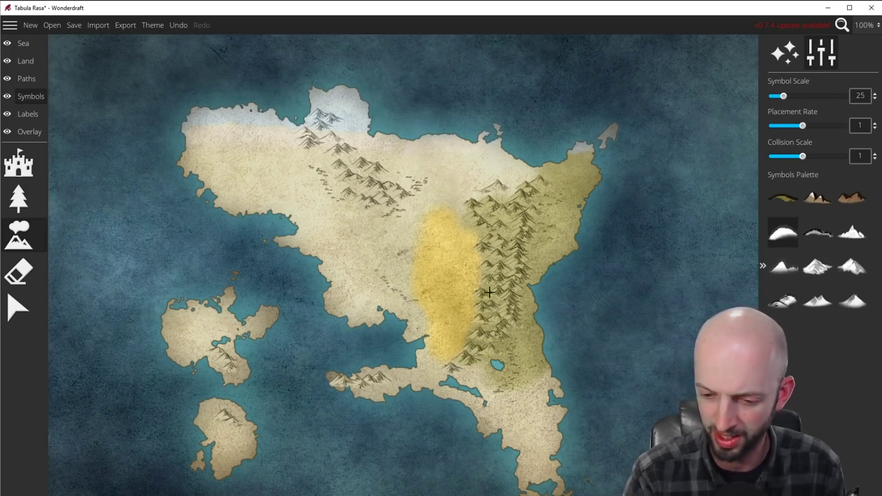
{"action": "left_click", "coordinate": [179, 24]}
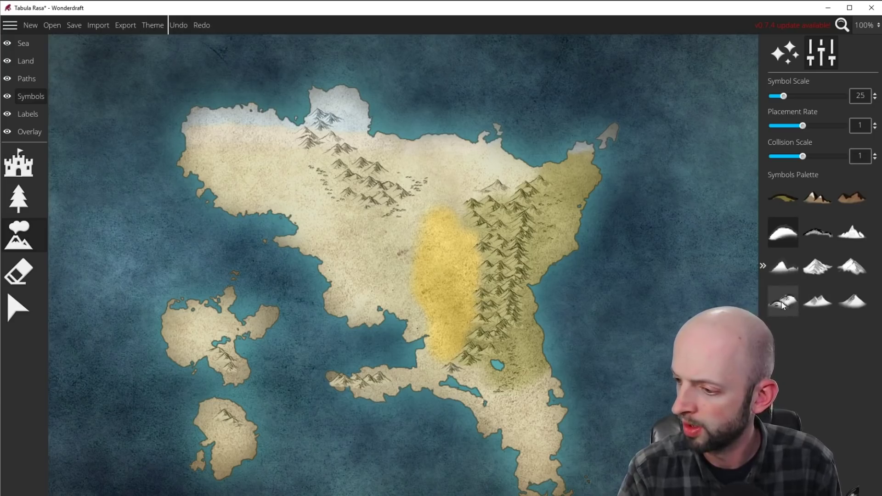
- Place low, flat hill symbols south of the northwestern range, on the larger western island and along the yellow patch's northeast edge
{"action": "left_click", "coordinate": [808, 240]}
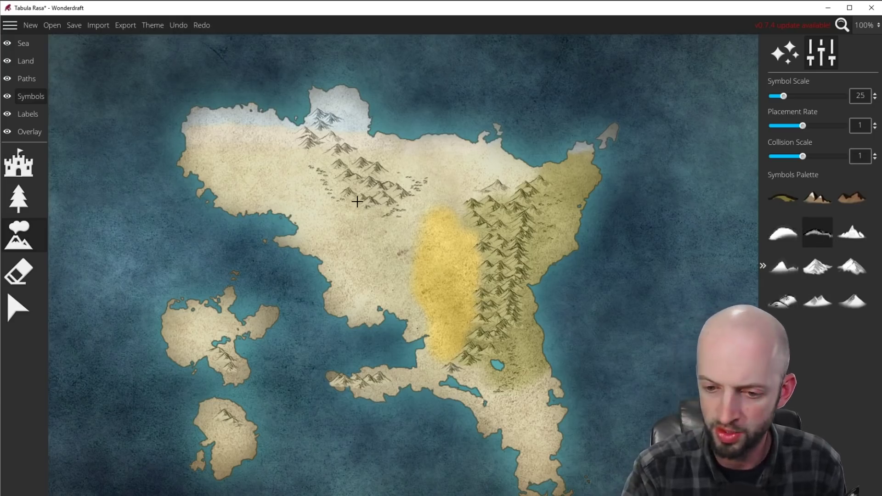
{"action": "mouse_move", "coordinate": [374, 225]}
{"action": "left_mouse_down"}
{"action": "mouse_move", "coordinate": [339, 276]}
{"action": "mouse_move", "coordinate": [201, 345]}
{"action": "mouse_move", "coordinate": [185, 339]}
{"action": "mouse_move", "coordinate": [189, 353]}
{"action": "left_mouse_up"}
{"action": "left_click_drag", "start_coordinate": [452, 223], "coordinate": [470, 258]}
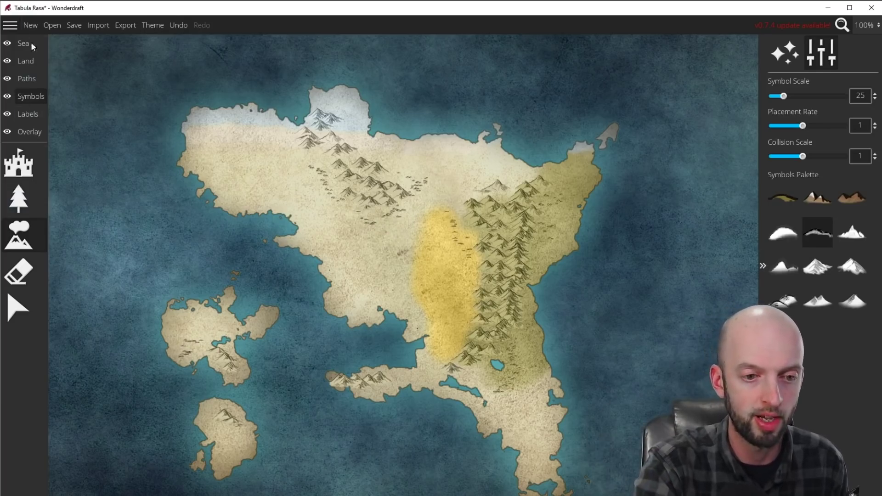
- Draw width-4 rivers from the eastern mountains to the east coast and from the northwestern range to the western bay
{"action": "left_click", "coordinate": [25, 60]}
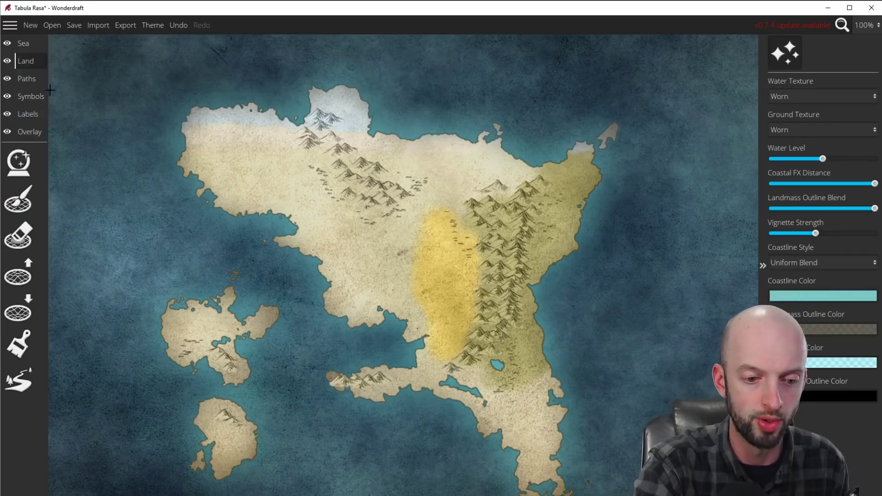
{"action": "left_click", "coordinate": [20, 384]}
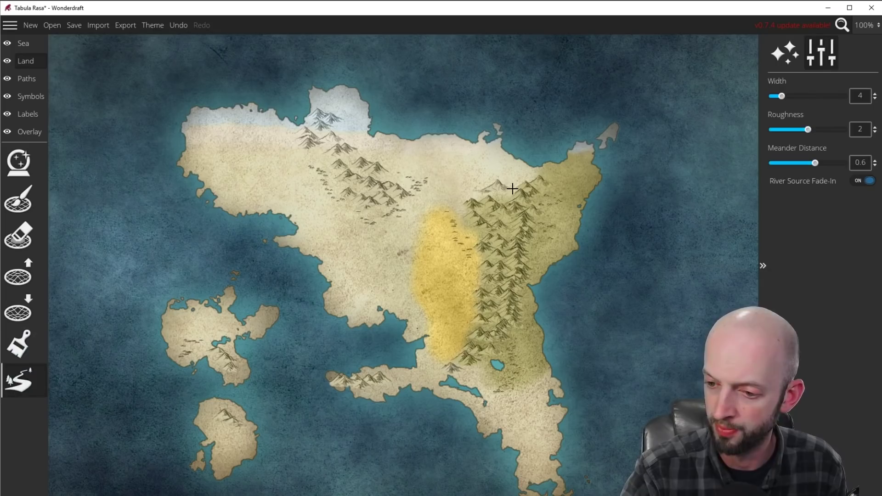
{"action": "left_click_drag", "start_coordinate": [533, 202], "coordinate": [584, 232]}
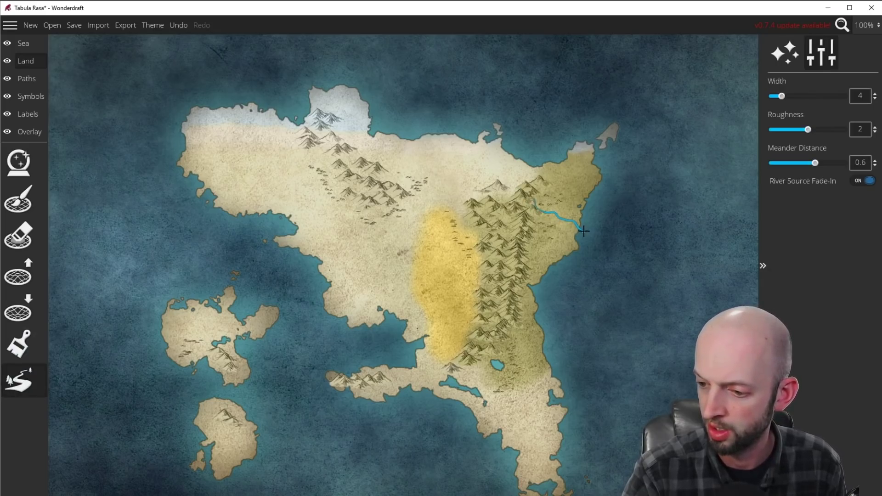
{"action": "mouse_move", "coordinate": [584, 259]}
{"action": "left_mouse_down"}
{"action": "mouse_move", "coordinate": [554, 352]}
{"action": "mouse_move", "coordinate": [588, 260]}
{"action": "left_mouse_up"}
{"action": "mouse_move", "coordinate": [327, 152]}
{"action": "left_mouse_down"}
{"action": "mouse_move", "coordinate": [289, 174]}
{"action": "mouse_move", "coordinate": [309, 216]}
{"action": "left_mouse_up"}
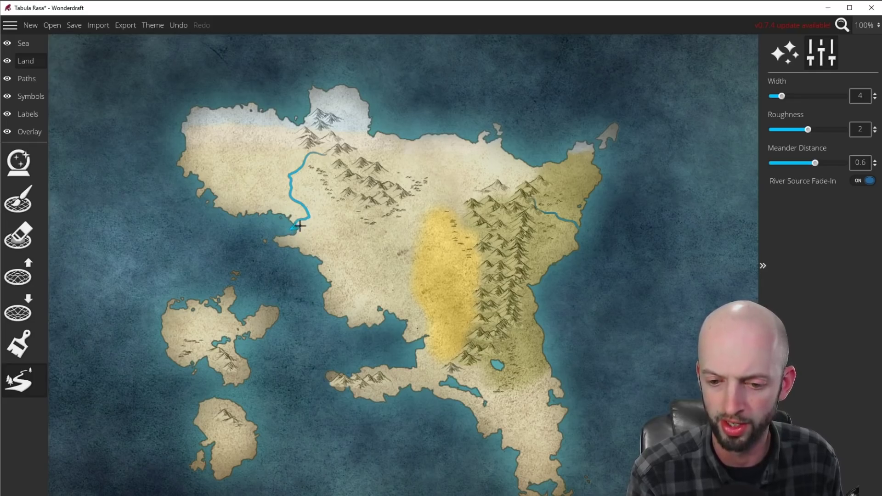
{"action": "left_click_drag", "start_coordinate": [295, 227], "coordinate": [294, 227]}
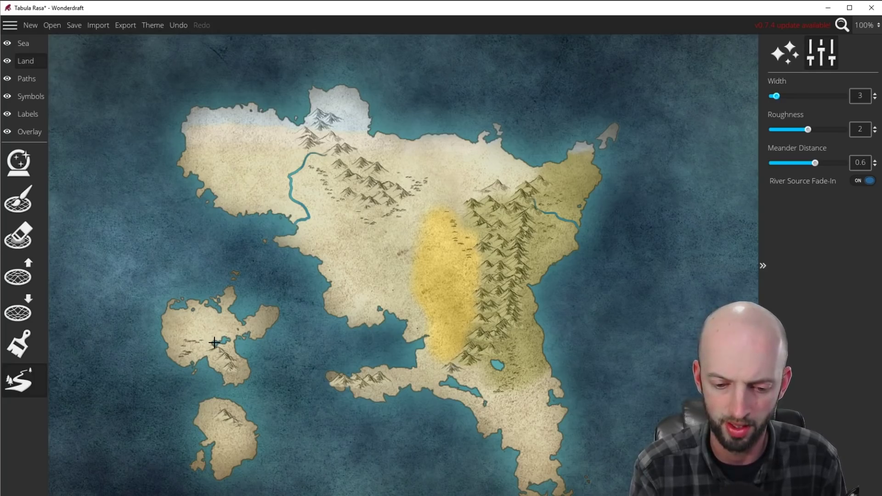
- Draw narrower rivers, reducing the width to 3 and 2, on the larger western island, to the north coast and by the southern inlet
{"action": "left_click_drag", "start_coordinate": [214, 339], "coordinate": [187, 307]}
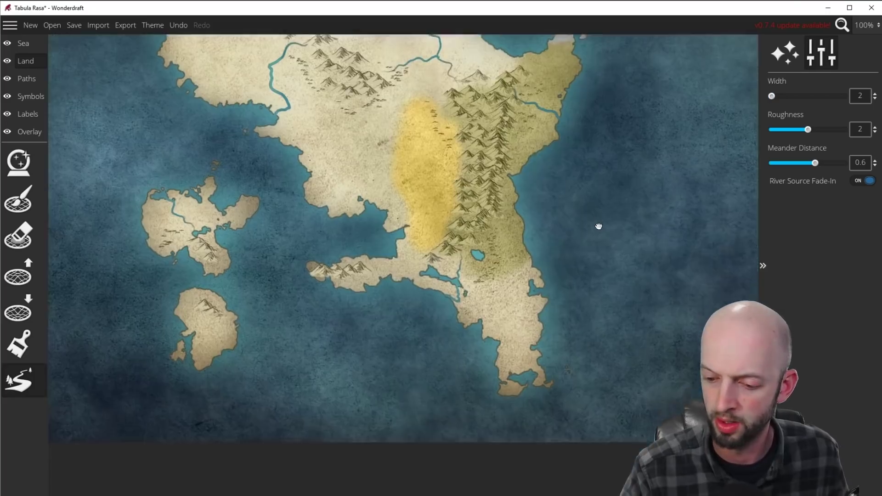
{"action": "left_click_drag", "start_coordinate": [599, 226], "coordinate": [599, 296]}
{"action": "left_click_drag", "start_coordinate": [577, 252], "coordinate": [603, 345]}
{"action": "left_click_drag", "start_coordinate": [472, 146], "coordinate": [494, 133]}
{"action": "left_click_drag", "start_coordinate": [517, 310], "coordinate": [517, 231]}
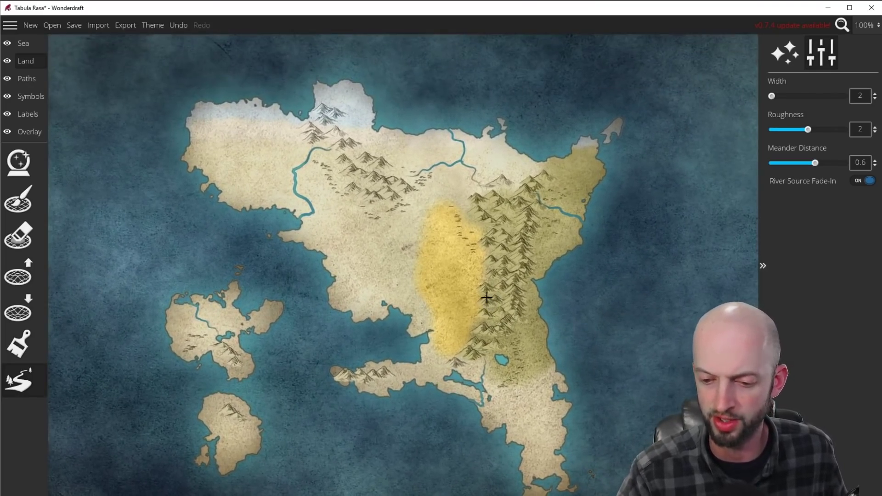
- Scatter brown grass symbols at scale 25 south of the northern river and across the continent's green northeast
{"action": "left_click", "coordinate": [30, 96]}
{"action": "left_click", "coordinate": [19, 200]}
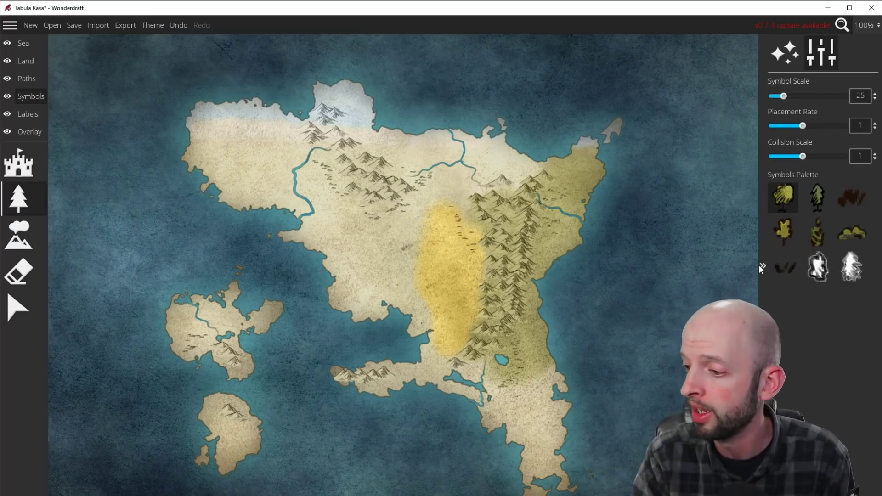
{"action": "left_click", "coordinate": [852, 198]}
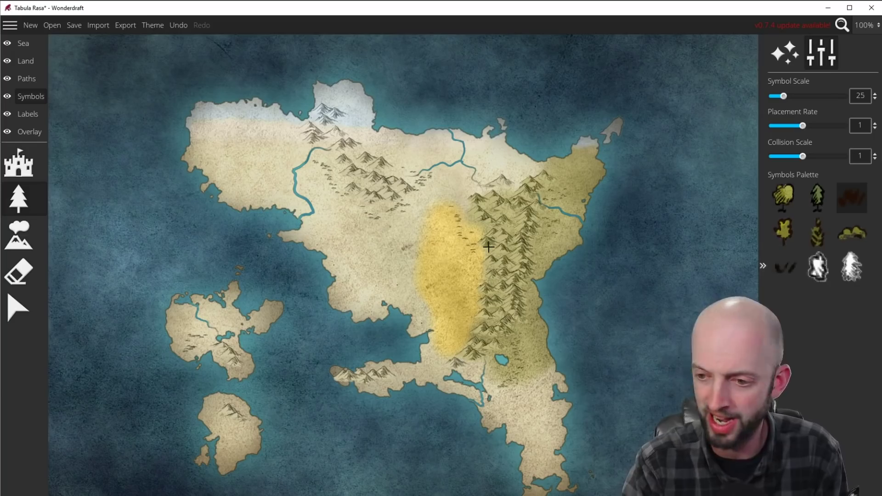
{"action": "left_click", "coordinate": [866, 26]}
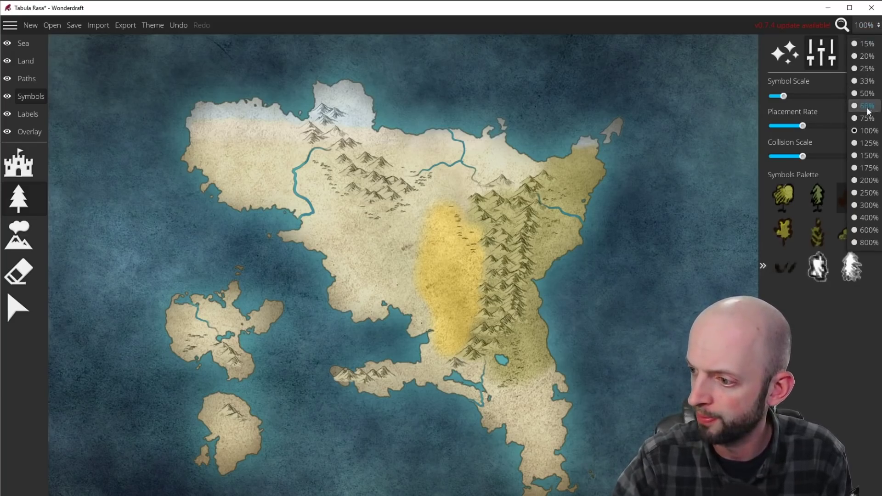
{"action": "left_click", "coordinate": [868, 143]}
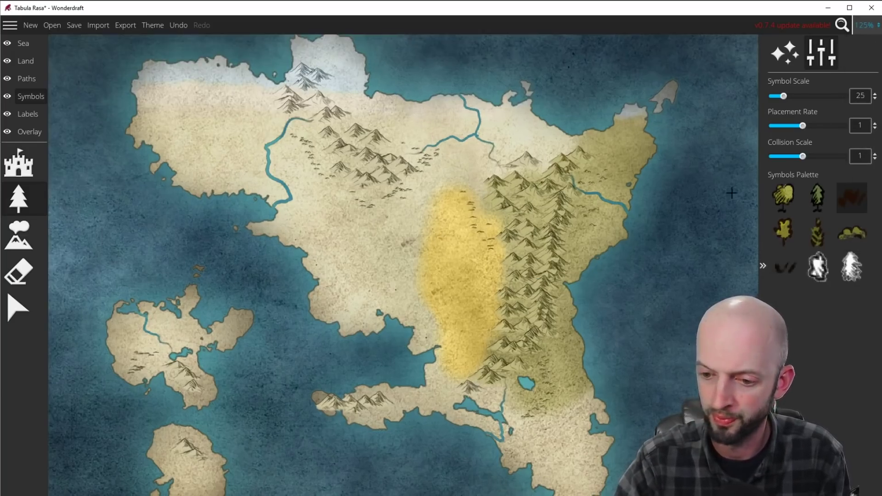
{"action": "mouse_move", "coordinate": [439, 171]}
{"action": "left_mouse_down"}
{"action": "mouse_move", "coordinate": [479, 174]}
{"action": "mouse_move", "coordinate": [473, 165]}
{"action": "mouse_move", "coordinate": [441, 169]}
{"action": "mouse_move", "coordinate": [469, 164]}
{"action": "mouse_move", "coordinate": [459, 172]}
{"action": "mouse_move", "coordinate": [475, 172]}
{"action": "mouse_move", "coordinate": [466, 156]}
{"action": "left_mouse_up"}
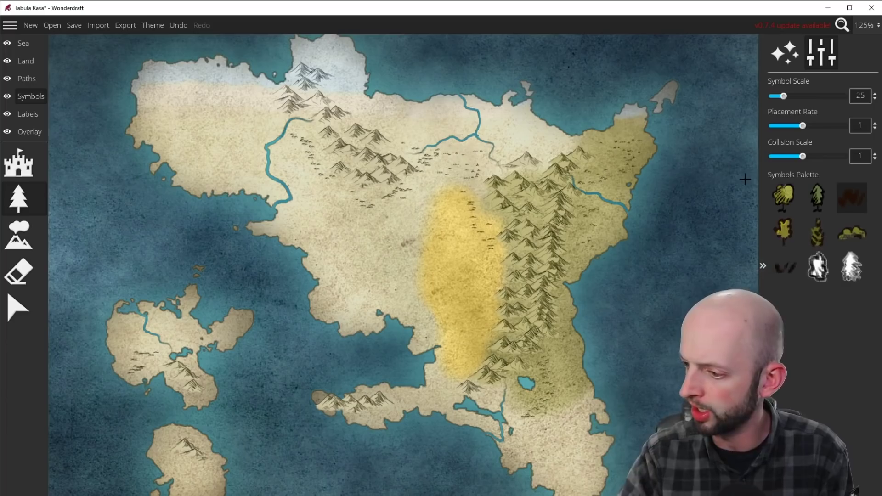
- Place round leafy tree forests at scale 35 around the northwestern mountains, adjusting the placement rate to 1.3 and collision scale to 1.45
{"action": "left_click", "coordinate": [780, 196]}
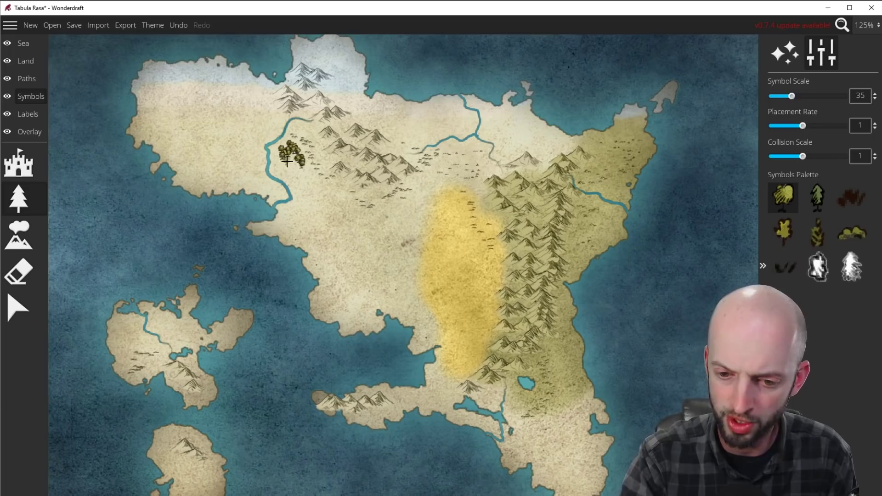
{"action": "mouse_move", "coordinate": [285, 169]}
{"action": "left_mouse_down"}
{"action": "mouse_move", "coordinate": [308, 191]}
{"action": "mouse_move", "coordinate": [327, 192]}
{"action": "mouse_move", "coordinate": [305, 196]}
{"action": "mouse_move", "coordinate": [426, 170]}
{"action": "left_mouse_up"}
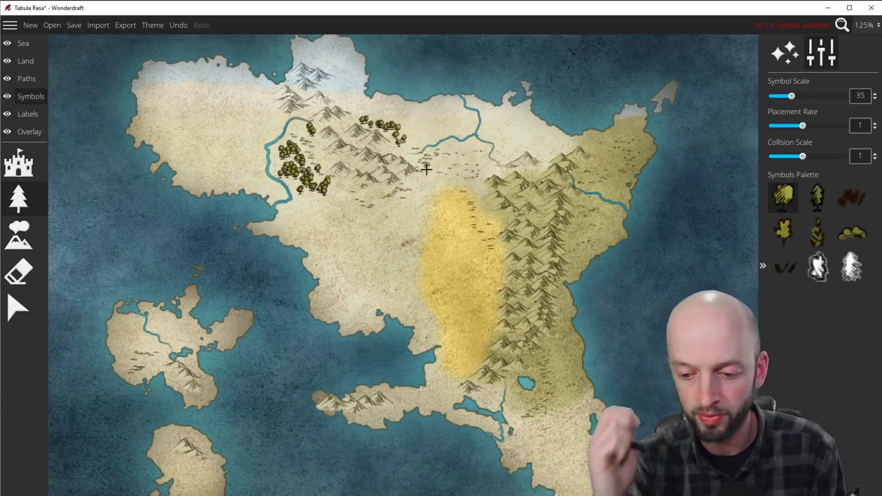
{"action": "mouse_move", "coordinate": [339, 193]}
{"action": "left_mouse_down"}
{"action": "mouse_move", "coordinate": [326, 218]}
{"action": "mouse_move", "coordinate": [304, 218]}
{"action": "mouse_move", "coordinate": [312, 196]}
{"action": "mouse_move", "coordinate": [283, 162]}
{"action": "mouse_move", "coordinate": [276, 168]}
{"action": "mouse_move", "coordinate": [297, 166]}
{"action": "mouse_move", "coordinate": [321, 195]}
{"action": "mouse_move", "coordinate": [294, 220]}
{"action": "mouse_move", "coordinate": [343, 220]}
{"action": "mouse_move", "coordinate": [326, 215]}
{"action": "mouse_move", "coordinate": [329, 227]}
{"action": "mouse_move", "coordinate": [309, 237]}
{"action": "mouse_move", "coordinate": [284, 220]}
{"action": "mouse_move", "coordinate": [333, 244]}
{"action": "left_mouse_up"}
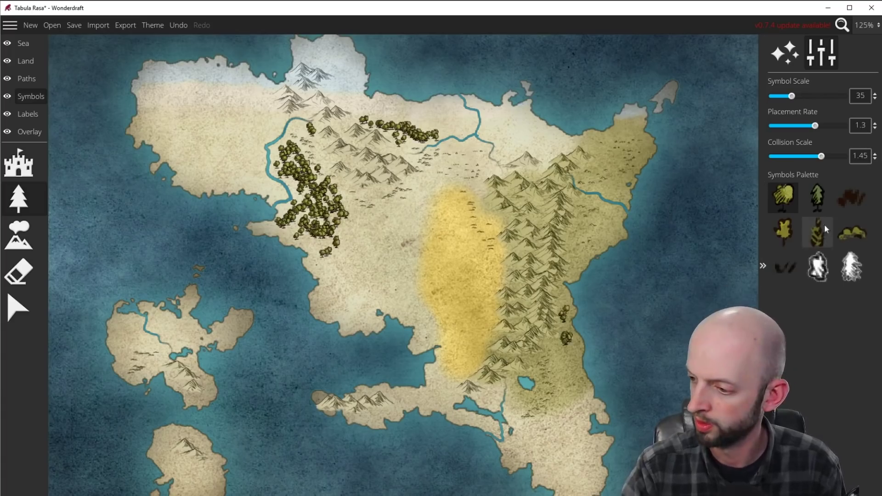
- Plant slim, pointed tree symbols along the southeast coast beside the mountain range, trying placement rate 1.25 and collision scale 1.4
{"action": "left_click", "coordinate": [821, 235]}
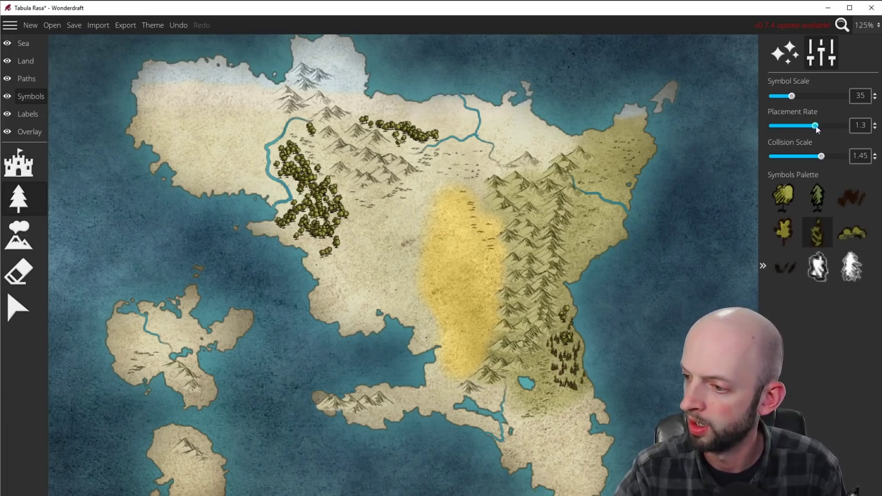
{"action": "left_click_drag", "start_coordinate": [815, 125], "coordinate": [813, 126]}
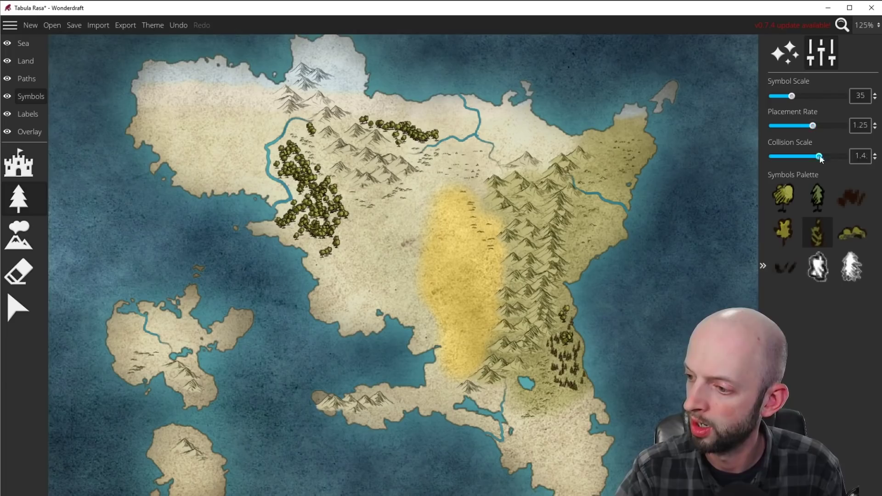
{"action": "left_click_drag", "start_coordinate": [562, 381], "coordinate": [567, 404]}
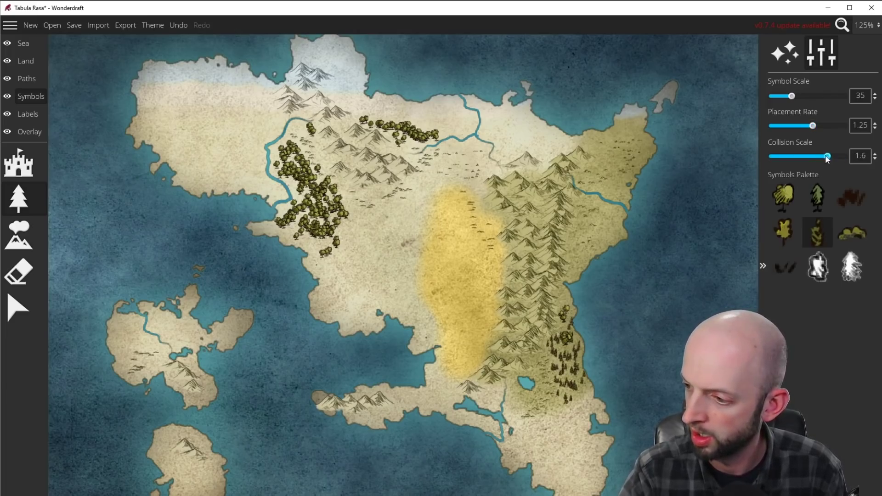
- Set the placement rate to 0.85 and collision scale to 0.9, and plant slim trees along the east coast below the river
{"action": "scroll", "coordinate": [580, 373], "scroll_direction": "up", "scroll_amount": 1}
{"action": "left_click_drag", "start_coordinate": [774, 156], "coordinate": [790, 156]}
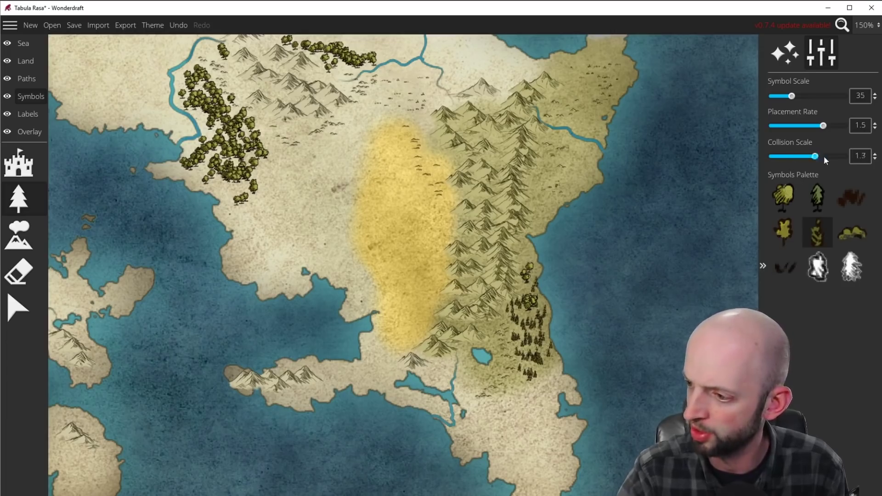
{"action": "scroll", "coordinate": [817, 157], "scroll_direction": "up", "scroll_amount": 5}
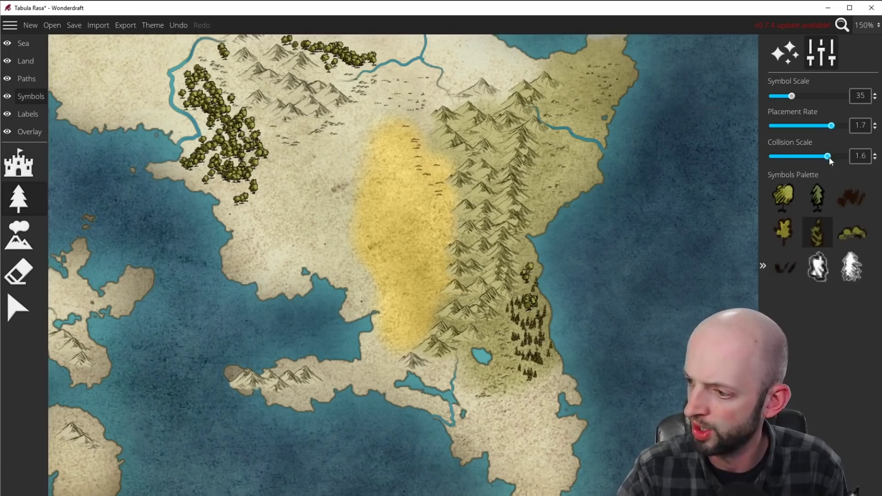
{"action": "scroll", "coordinate": [828, 156], "scroll_direction": "up", "scroll_amount": 3}
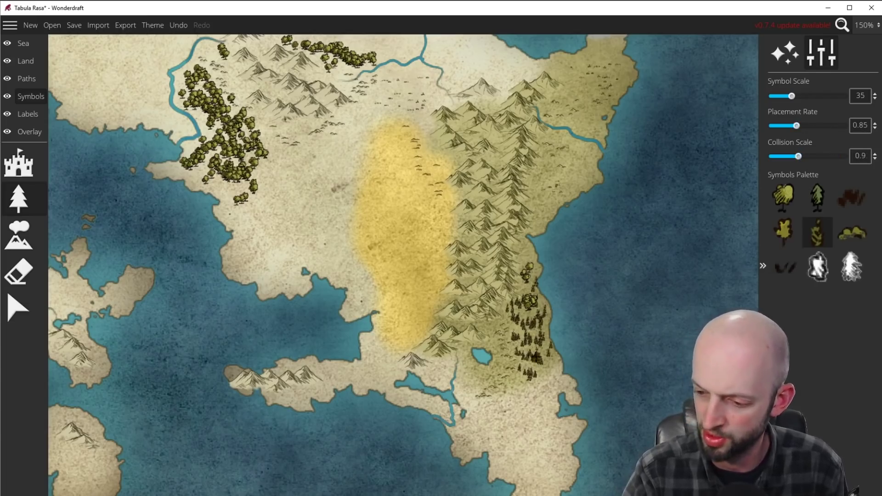
{"action": "left_click_drag", "start_coordinate": [549, 211], "coordinate": [552, 177]}
- Plant lobed tree symbols south of the small lake and on the continent's southwestern coast
{"action": "left_click", "coordinate": [784, 231]}
{"action": "left_click_drag", "start_coordinate": [476, 377], "coordinate": [456, 340]}
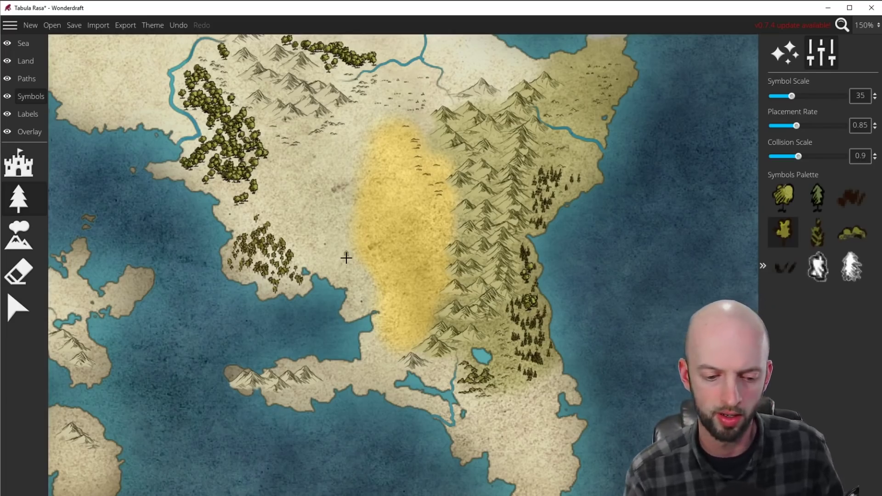
- Plant round leafy trees on both western islands and extend the mainland's western forest toward the yellow patch
{"action": "left_click_drag", "start_coordinate": [223, 370], "coordinate": [407, 317]}
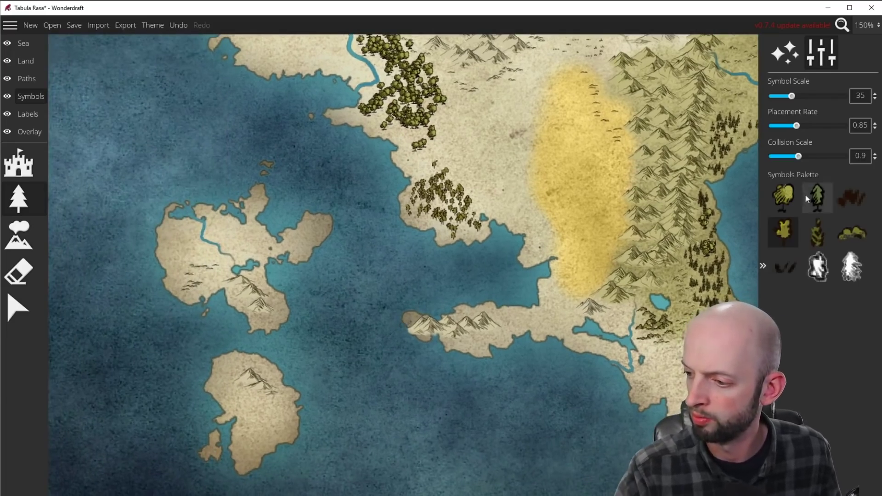
{"action": "left_click", "coordinate": [777, 198]}
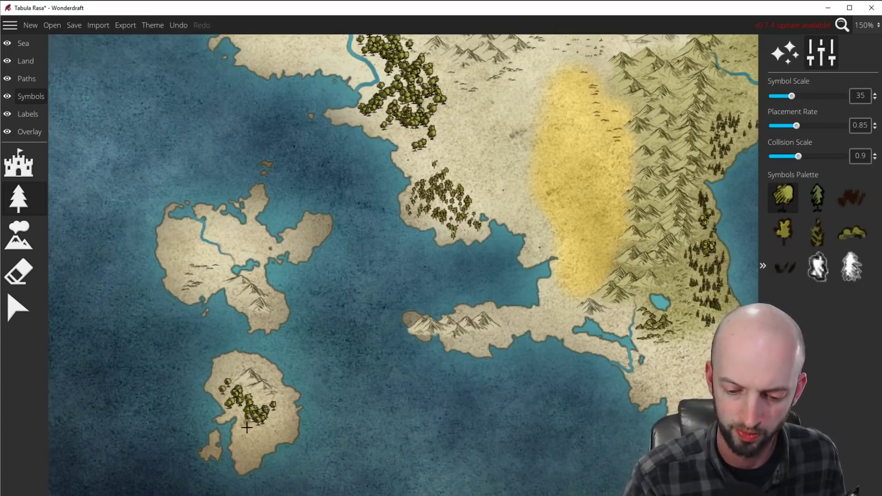
{"action": "mouse_move", "coordinate": [176, 237]}
{"action": "left_mouse_down"}
{"action": "mouse_move", "coordinate": [184, 257]}
{"action": "mouse_move", "coordinate": [194, 229]}
{"action": "left_mouse_up"}
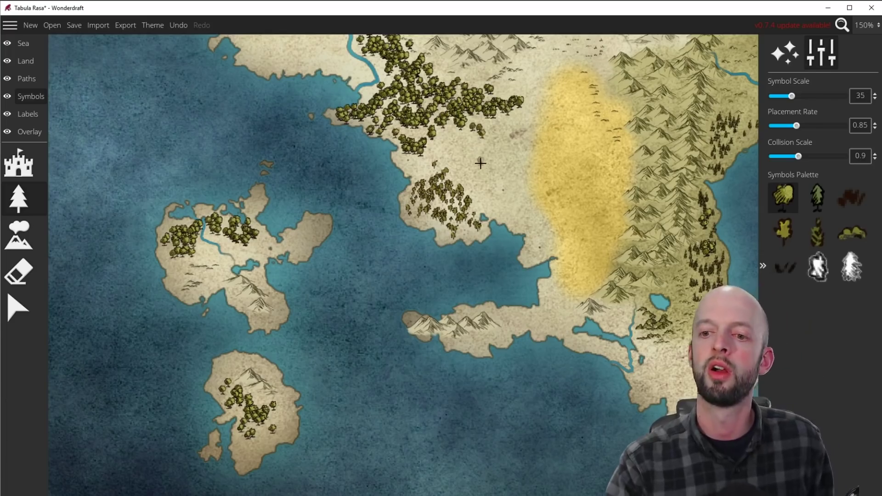
- Plant white snowy pine trees on the snow-covered northern peninsula, east of its mountains
{"action": "left_click_drag", "start_coordinate": [496, 172], "coordinate": [412, 357]}
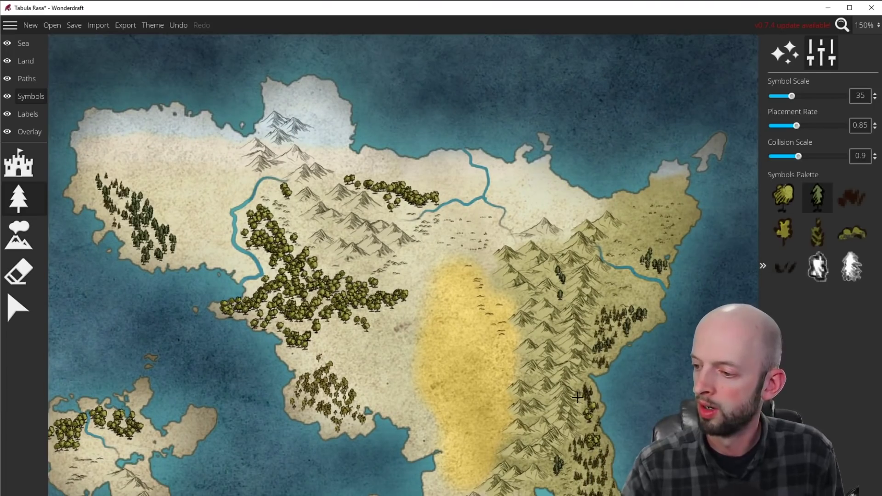
{"action": "left_click", "coordinate": [851, 267]}
{"action": "left_click", "coordinate": [318, 110]}
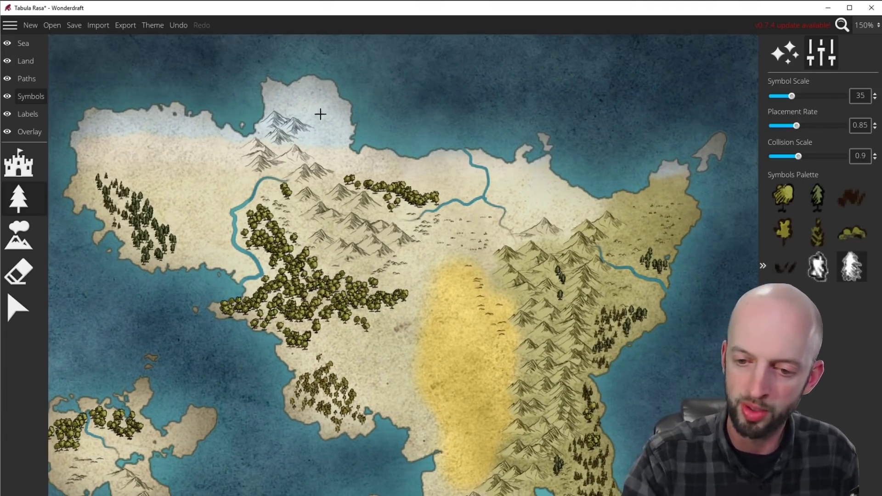
{"action": "mouse_move", "coordinate": [319, 110]}
{"action": "left_mouse_down"}
{"action": "mouse_move", "coordinate": [328, 129]}
{"action": "mouse_move", "coordinate": [342, 119]}
{"action": "mouse_move", "coordinate": [329, 148]}
{"action": "mouse_move", "coordinate": [349, 152]}
{"action": "mouse_move", "coordinate": [322, 148]}
{"action": "left_mouse_up"}
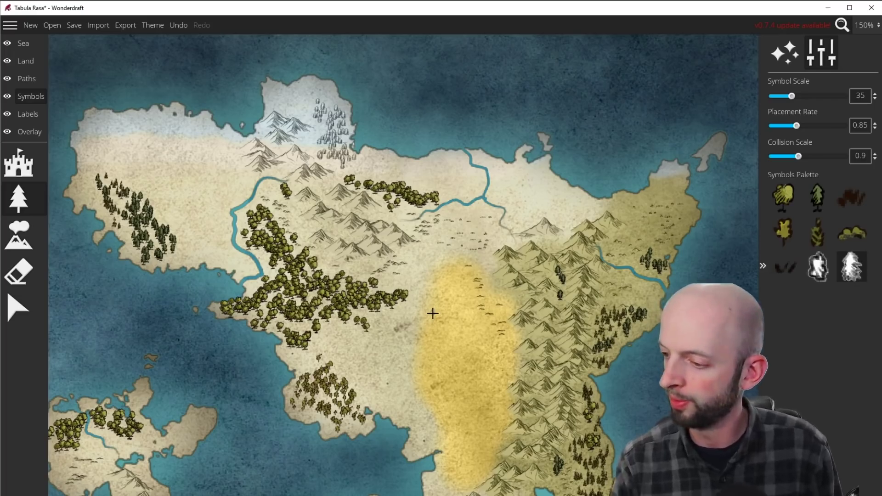
- Switch from planting trees to placing individual symbols and browse the available symbols
{"action": "left_click", "coordinate": [826, 49]}
{"action": "left_click", "coordinate": [23, 172]}
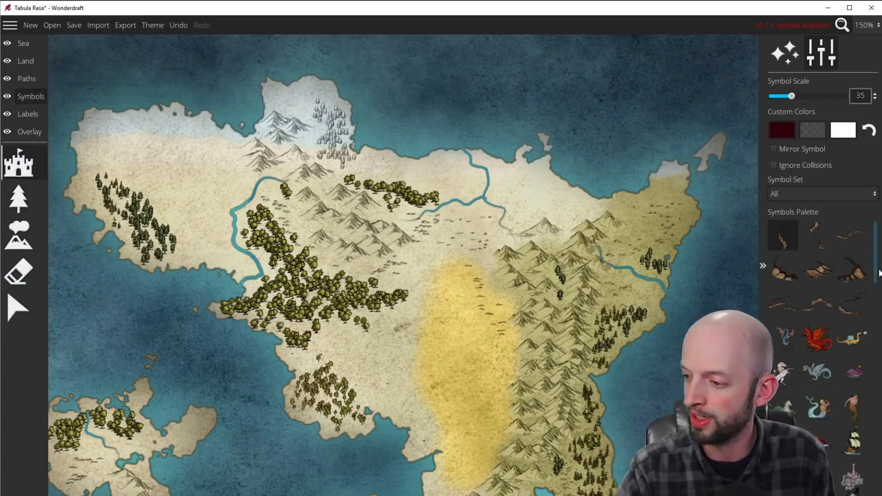
{"action": "scroll", "coordinate": [875, 284], "scroll_direction": "down", "scroll_amount": 3}
{"action": "scroll", "coordinate": [854, 289], "scroll_direction": "up", "scroll_amount": 3}
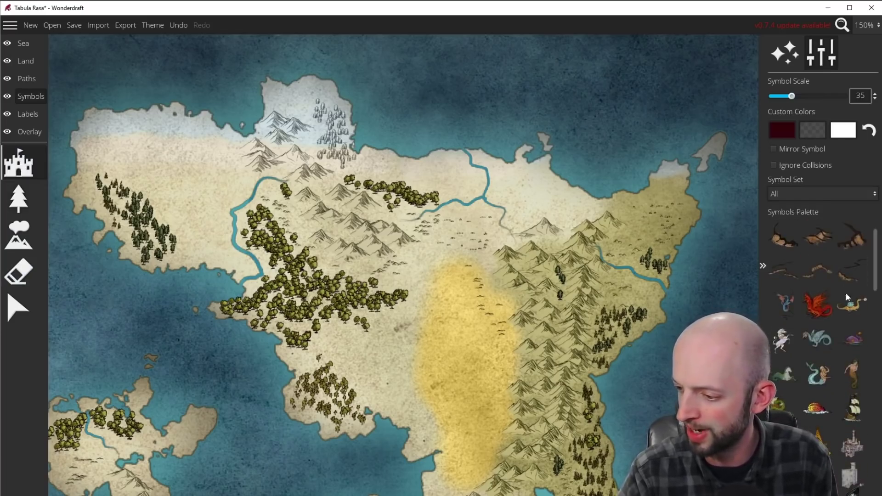
- Try a red dragon symbol at scale 85 in the sea north of the continent, and undo its placement
{"action": "left_click", "coordinate": [818, 304]}
{"action": "left_click_drag", "start_coordinate": [791, 96], "coordinate": [831, 96]}
{"action": "left_click", "coordinate": [604, 143]}
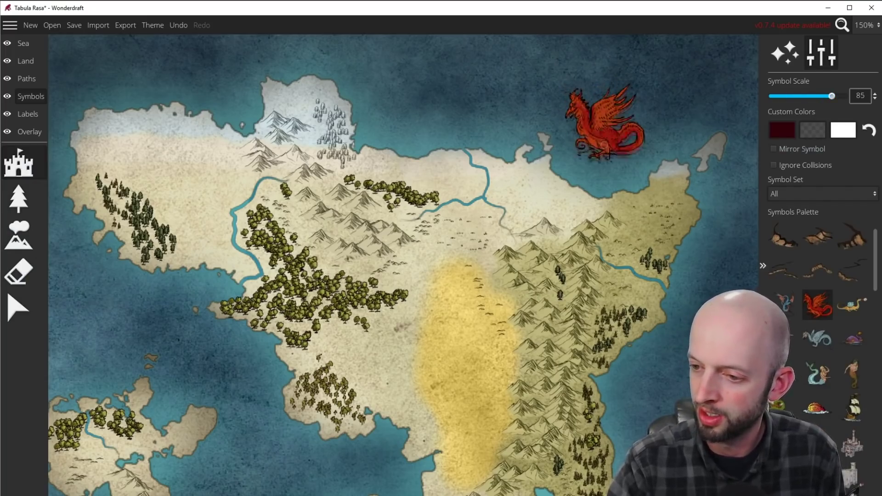
{"action": "left_click", "coordinate": [175, 24]}
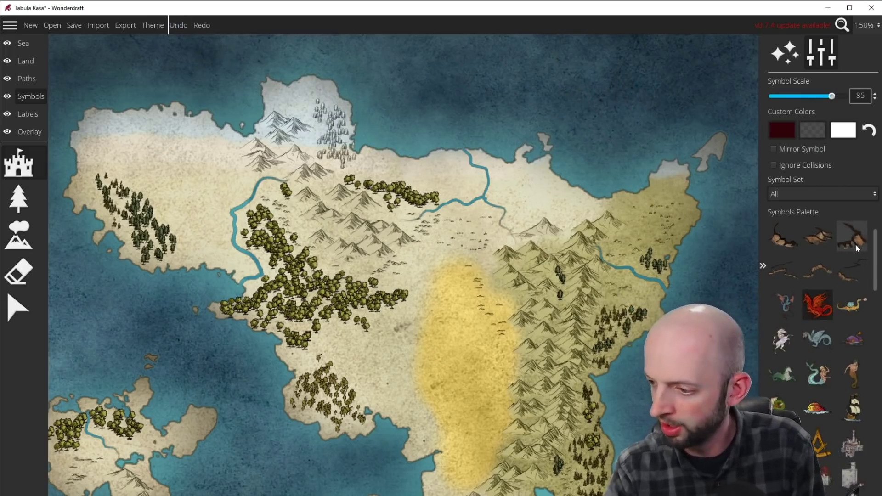
- Place an arched cliff symbol at scale 35 on the northwestern edge of the yellow patch
{"action": "left_click", "coordinate": [817, 271]}
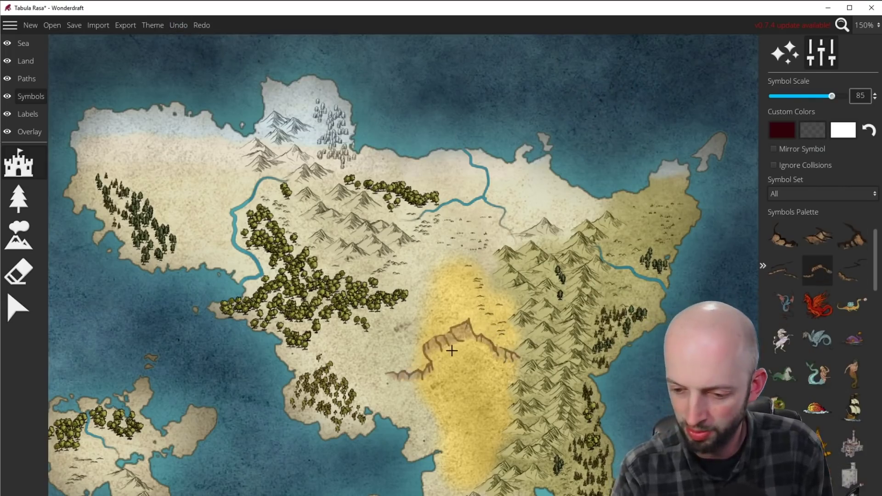
{"action": "left_click_drag", "start_coordinate": [832, 96], "coordinate": [792, 97]}
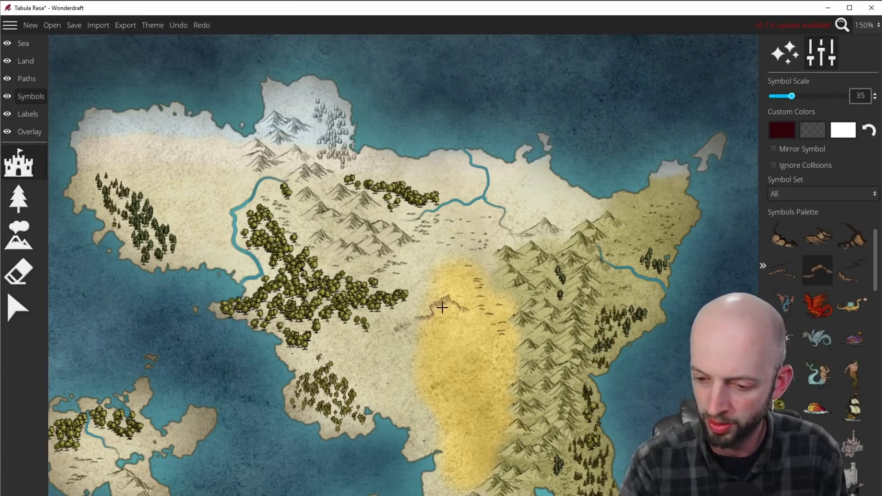
{"action": "left_click", "coordinate": [442, 306]}
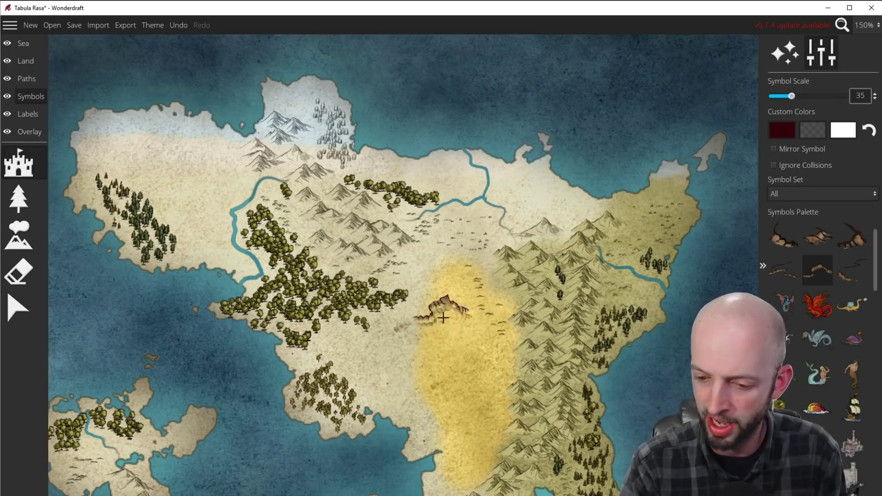
- Place small cliff symbols inside the yellow patch and two jagged cliff lines just west of it
{"action": "left_click", "coordinate": [851, 243]}
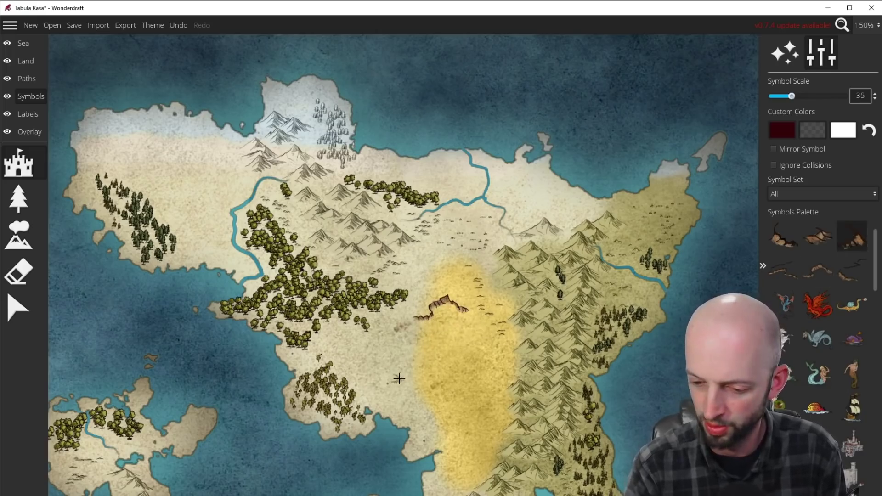
{"action": "left_click", "coordinate": [501, 364]}
{"action": "left_click", "coordinate": [852, 272]}
{"action": "left_click", "coordinate": [400, 346]}
{"action": "left_click", "coordinate": [401, 327]}
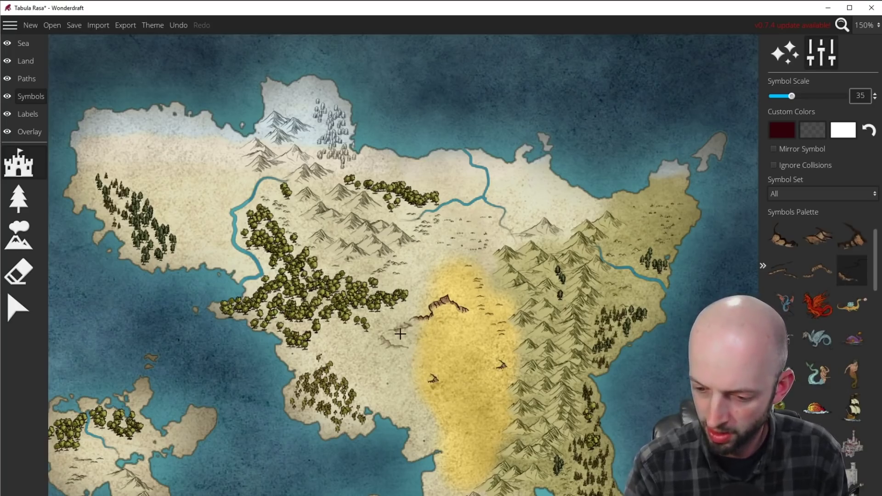
{"action": "key", "text": "ctrl+z"}
{"action": "left_click", "coordinate": [818, 236]}
- Place a sailing ship symbol at scale 55 in the open sea east of the continent
{"action": "left_click", "coordinate": [854, 413]}
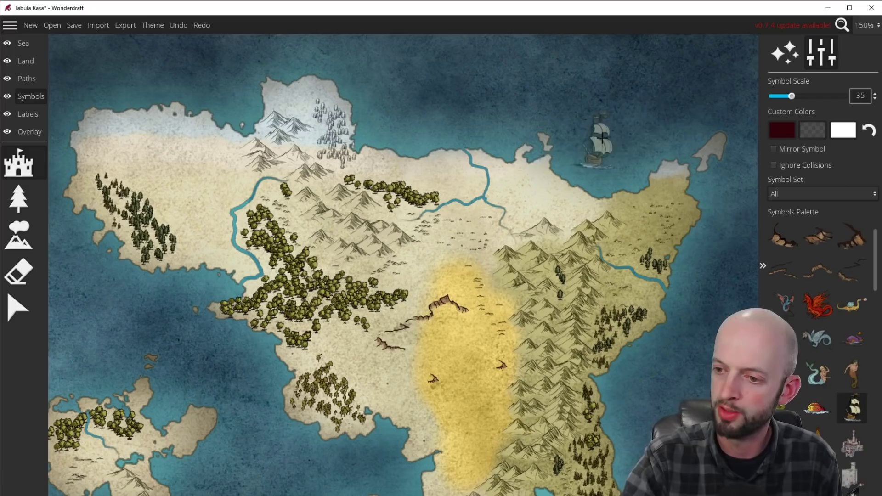
{"action": "left_click", "coordinate": [864, 26]}
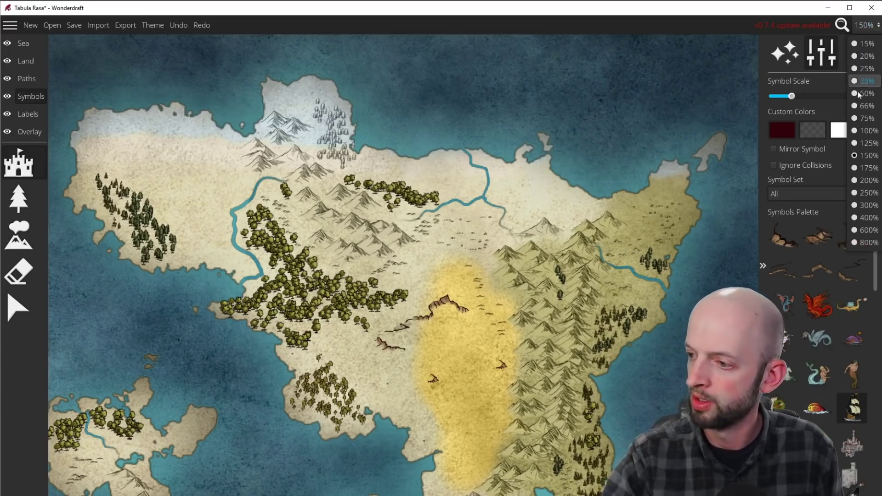
{"action": "left_click", "coordinate": [868, 140]}
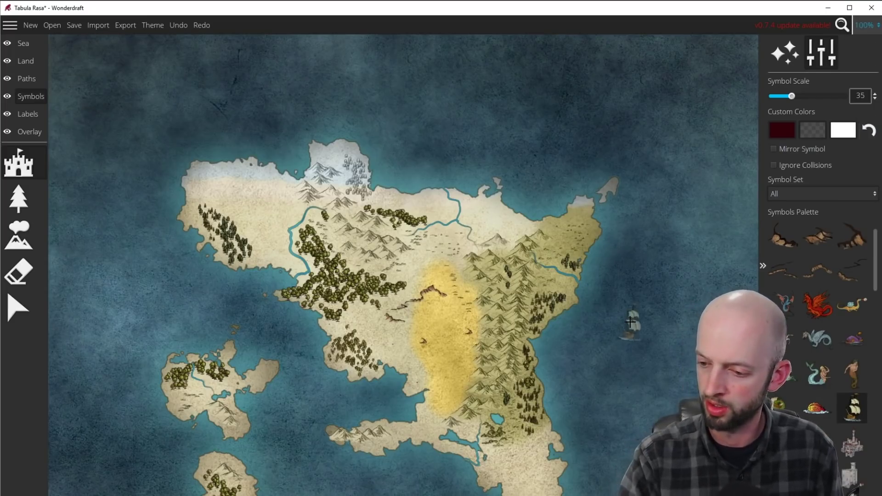
{"action": "left_click", "coordinate": [792, 96]}
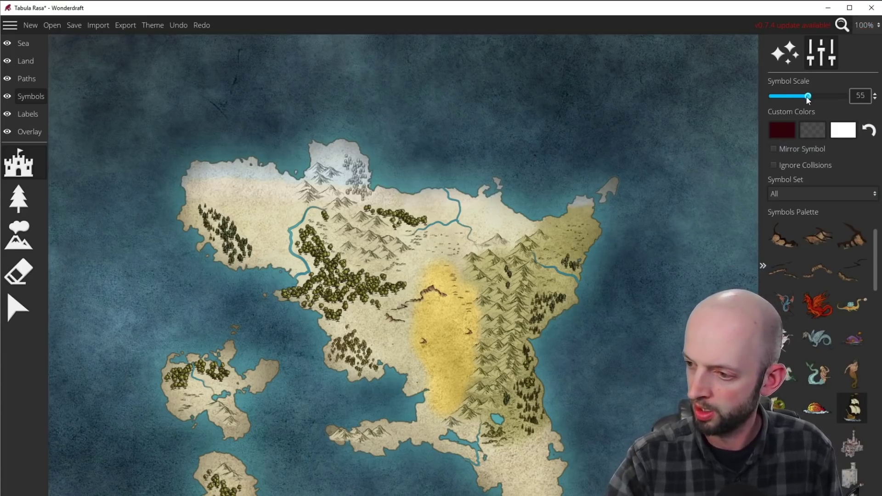
{"action": "left_click_drag", "start_coordinate": [807, 100], "coordinate": [808, 99]}
{"action": "left_click", "coordinate": [662, 257]}
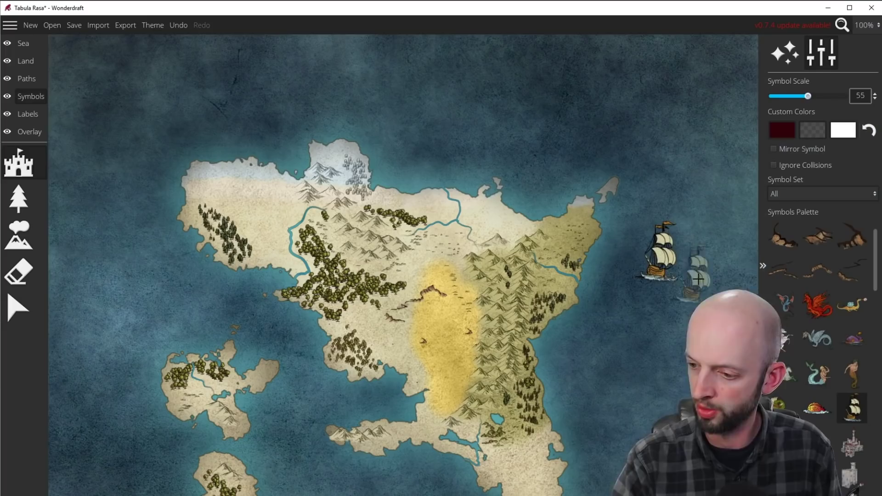
{"action": "scroll", "coordinate": [868, 393], "scroll_direction": "down", "scroll_amount": 1}
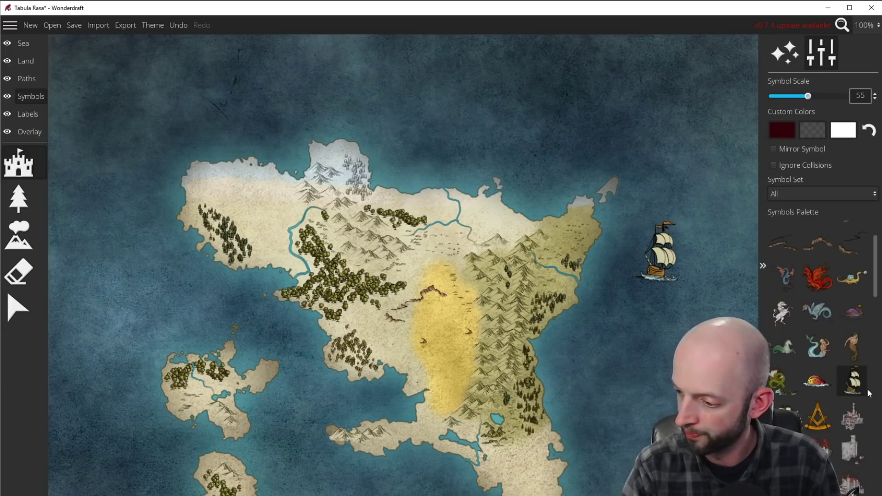
{"action": "left_click", "coordinate": [850, 422]}
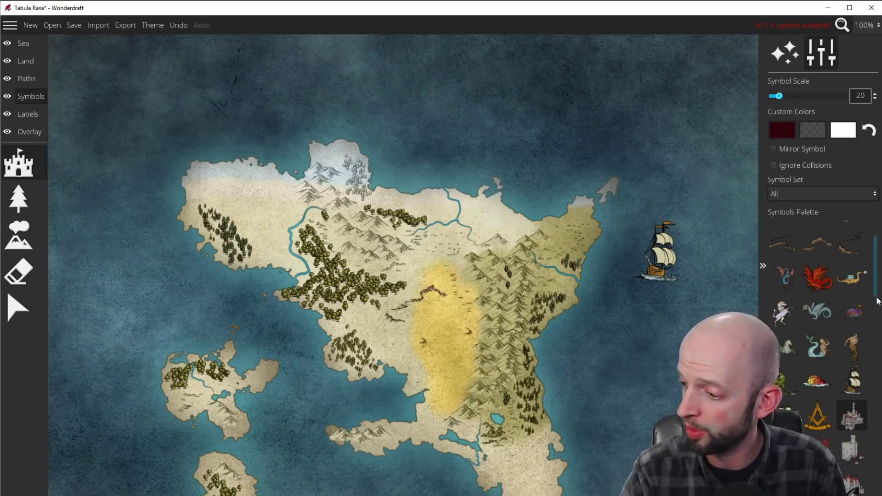
{"action": "left_click_drag", "start_coordinate": [876, 293], "coordinate": [879, 319]}
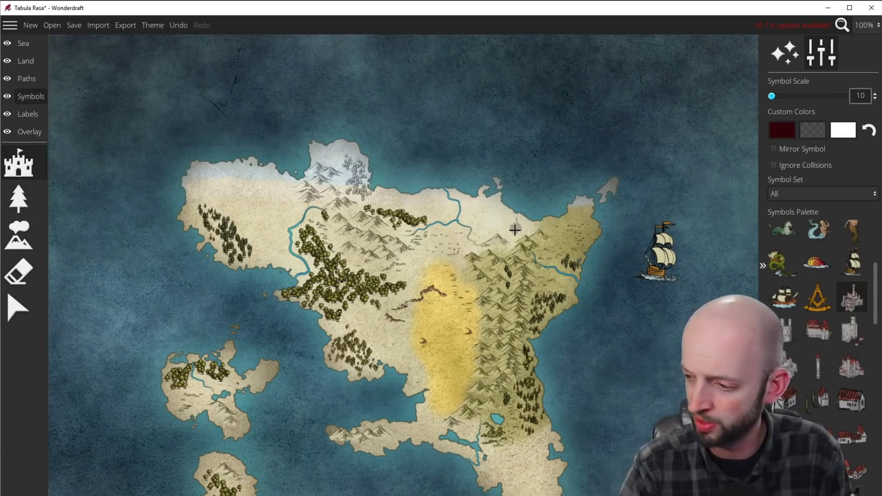
- Try a round dark red marker at scale 45 near the northeastern coast, and undo its placement
{"action": "left_click_drag", "start_coordinate": [878, 316], "coordinate": [850, 377]}
{"action": "left_click", "coordinate": [851, 377]}
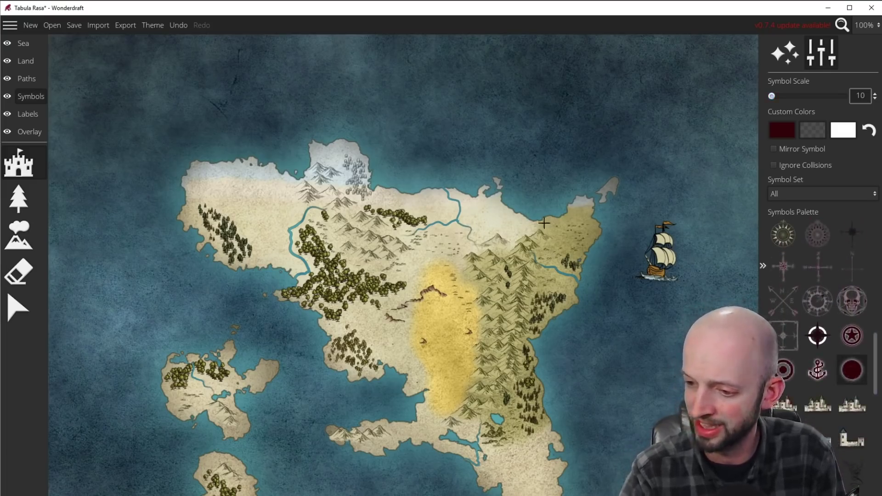
{"action": "left_click_drag", "start_coordinate": [772, 96], "coordinate": [784, 96]}
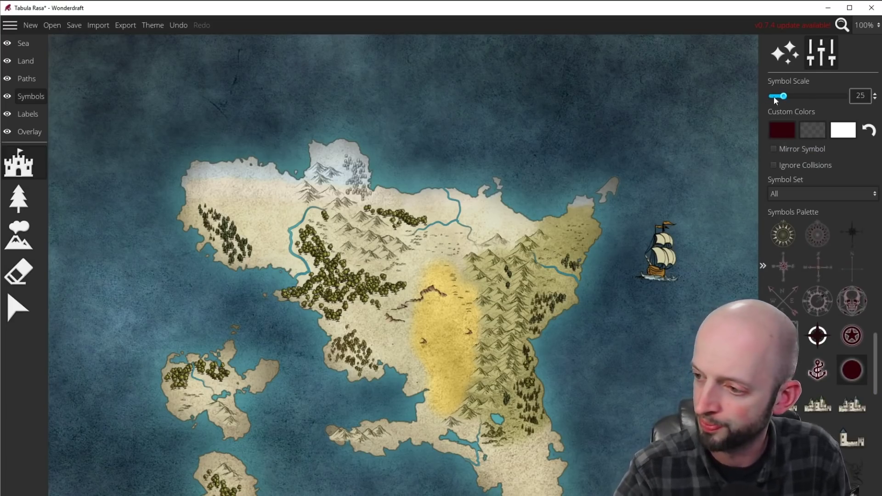
{"action": "scroll", "coordinate": [512, 224], "scroll_direction": "up", "scroll_amount": 4}
{"action": "left_click", "coordinate": [515, 223]}
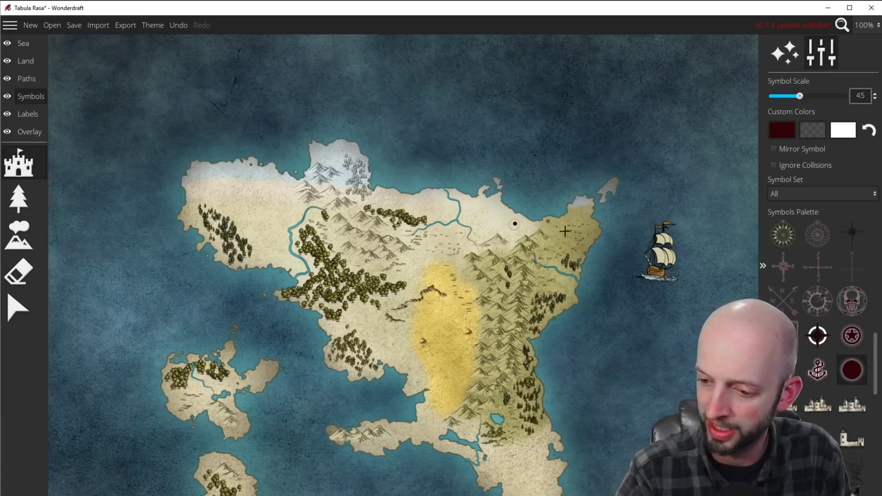
{"action": "key", "text": "ctrl+z"}
- Place a gray castle symbol at scale 10 at the mouth of the western river
{"action": "scroll", "coordinate": [874, 406], "scroll_direction": "down", "scroll_amount": 3}
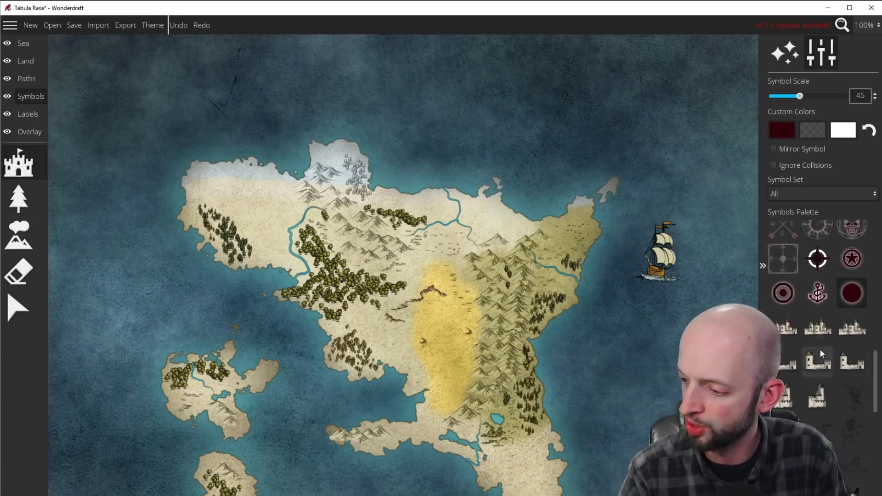
{"action": "left_click_drag", "start_coordinate": [875, 390], "coordinate": [879, 320]}
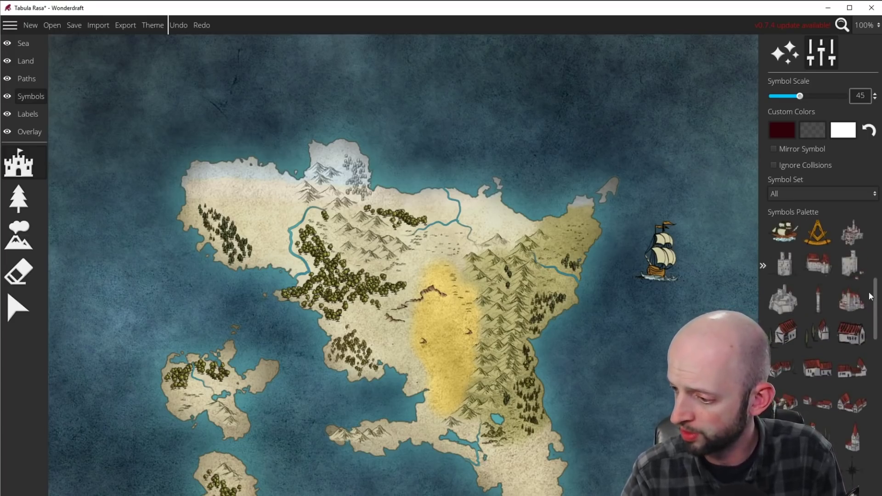
{"action": "left_click", "coordinate": [853, 243]}
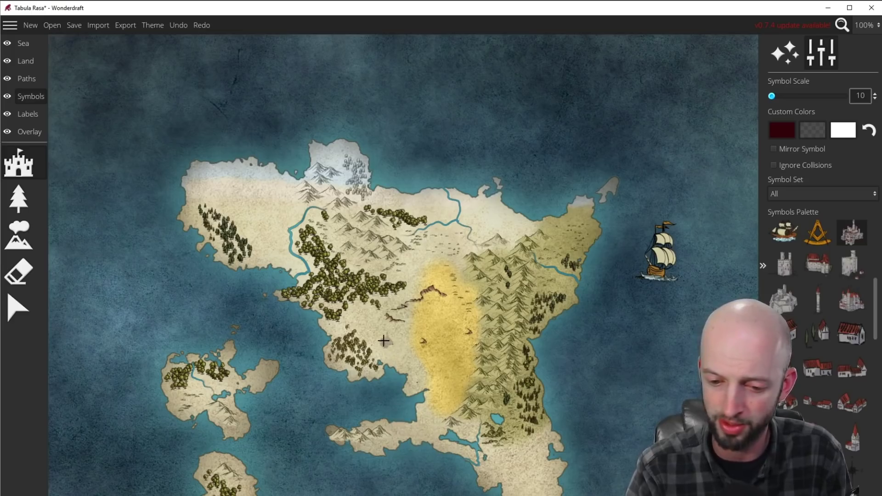
{"action": "left_click", "coordinate": [296, 269]}
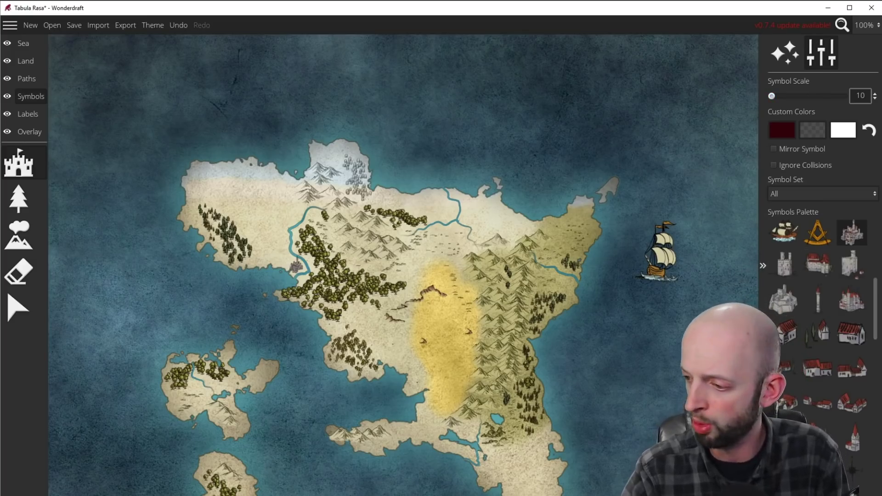
- Place a castle keep on the snowy northeastern tip and a stone tower near the western river's source by the mountains
{"action": "left_click", "coordinate": [850, 273]}
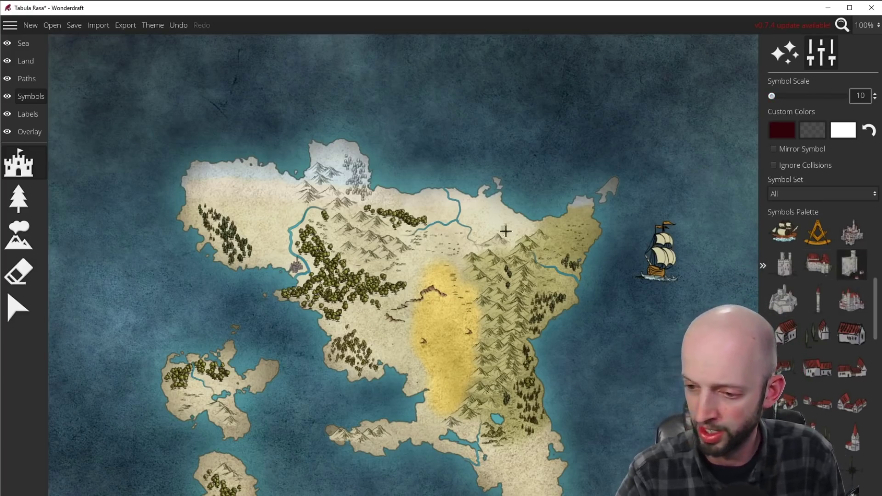
{"action": "left_click", "coordinate": [583, 201]}
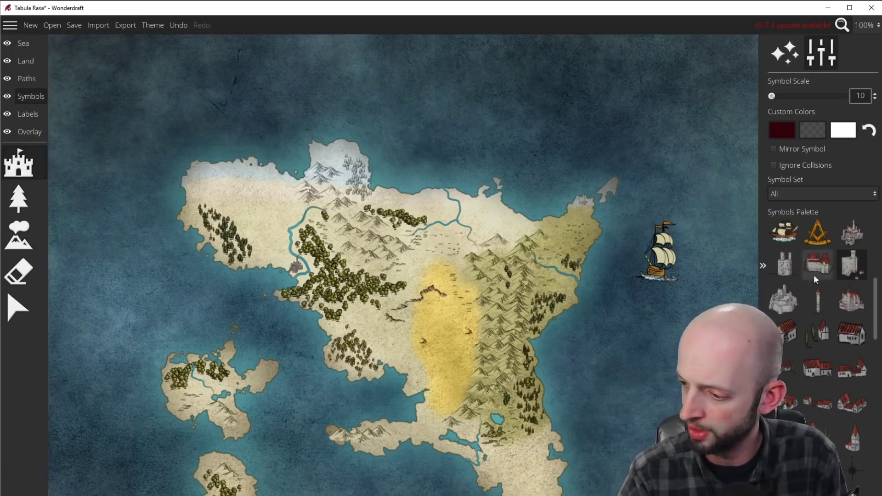
{"action": "left_click", "coordinate": [784, 273]}
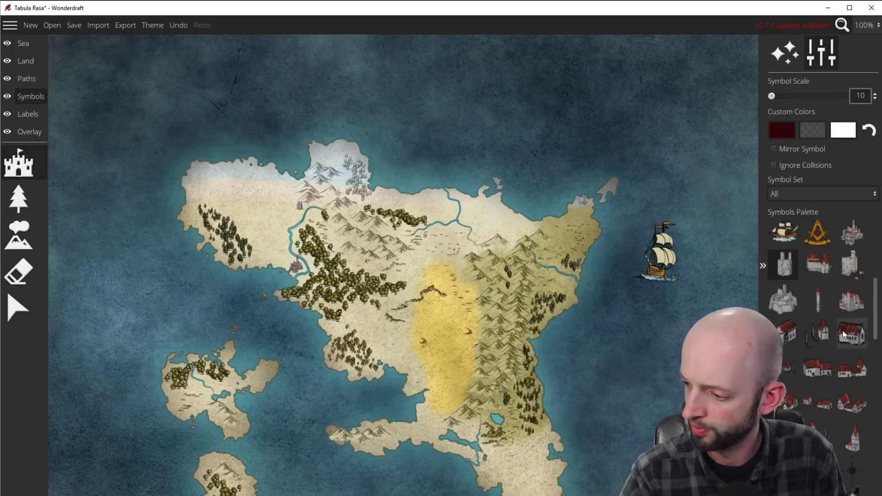
- Place a tall lighthouse tower at scale 20 on the eastern arm of the northern island off the west coast
{"action": "left_click", "coordinate": [818, 300]}
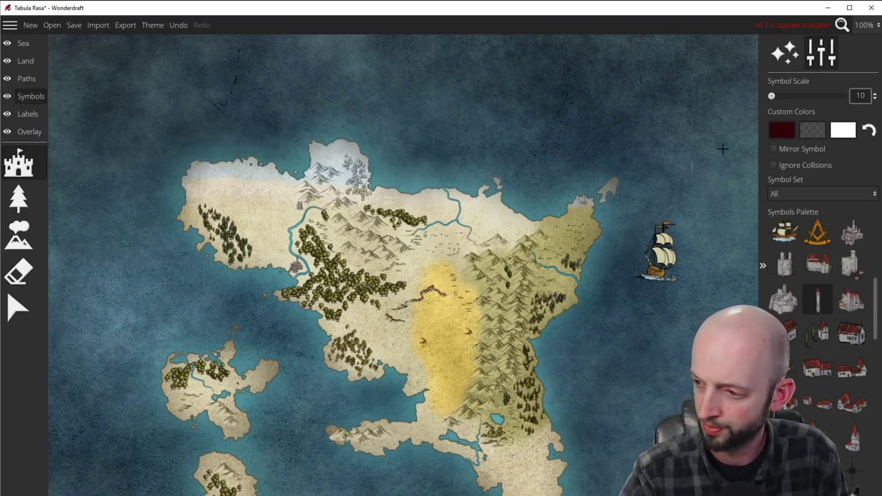
{"action": "left_click_drag", "start_coordinate": [772, 96], "coordinate": [779, 96]}
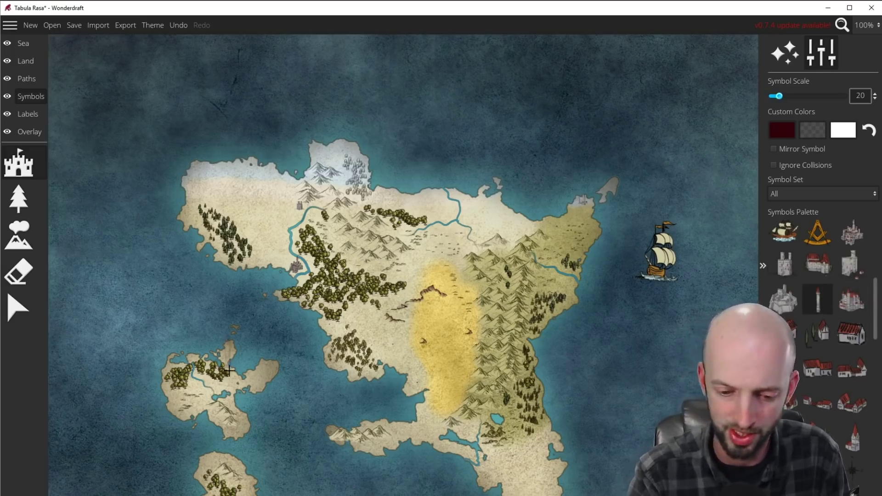
{"action": "left_click", "coordinate": [268, 373]}
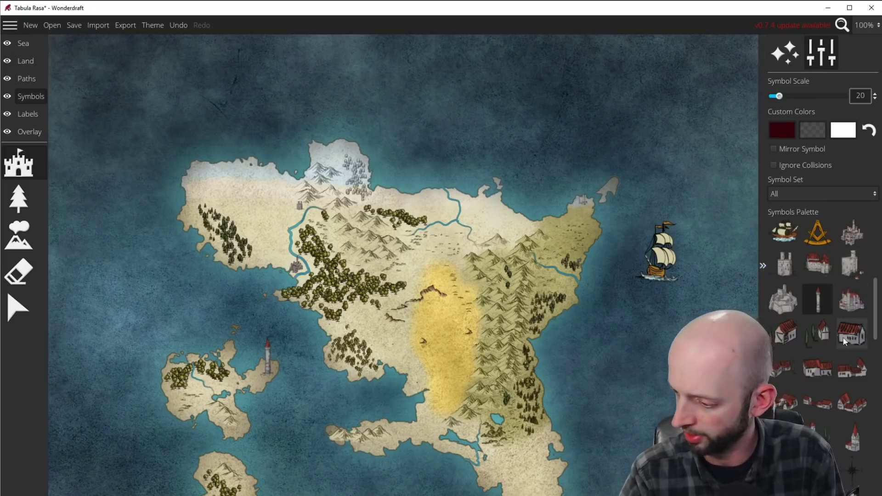
- Place a gray stone castle at scale 10 on the southwestern coast of the southern peninsula, near the river mouth
{"action": "left_click", "coordinate": [786, 309]}
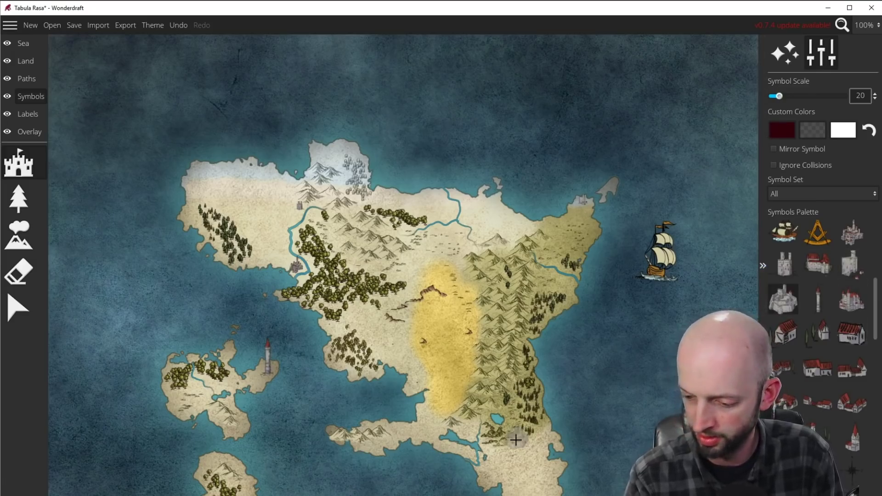
{"action": "left_click_drag", "start_coordinate": [535, 428], "coordinate": [495, 330]}
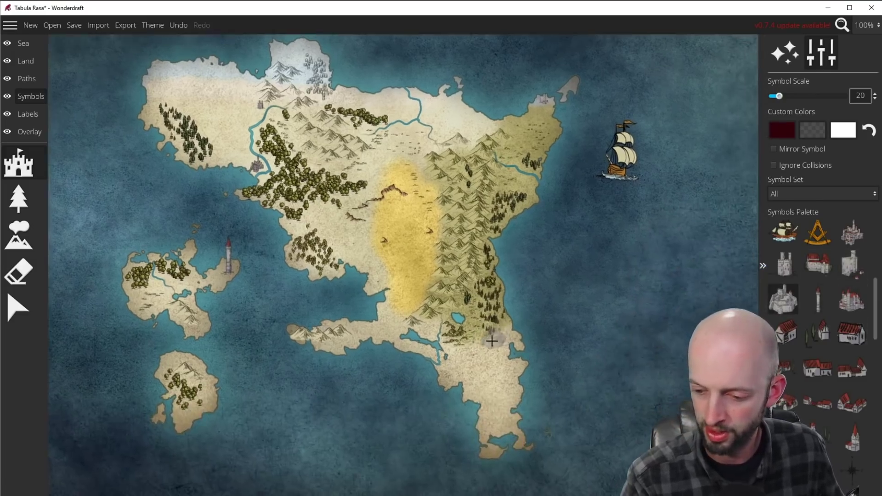
{"action": "left_click", "coordinate": [459, 370]}
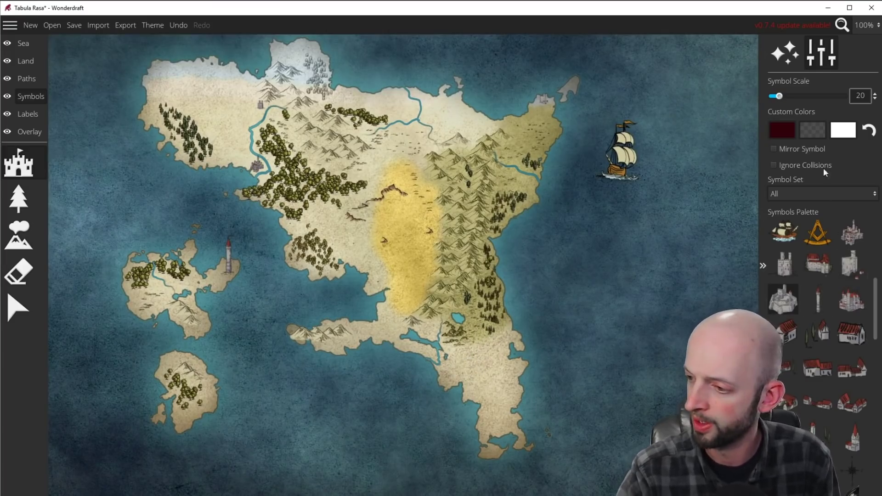
- Place small village symbols at scale 10 near the northwestern forest, on the southwestern arm and on the southeastern coast
{"action": "left_click", "coordinate": [852, 402]}
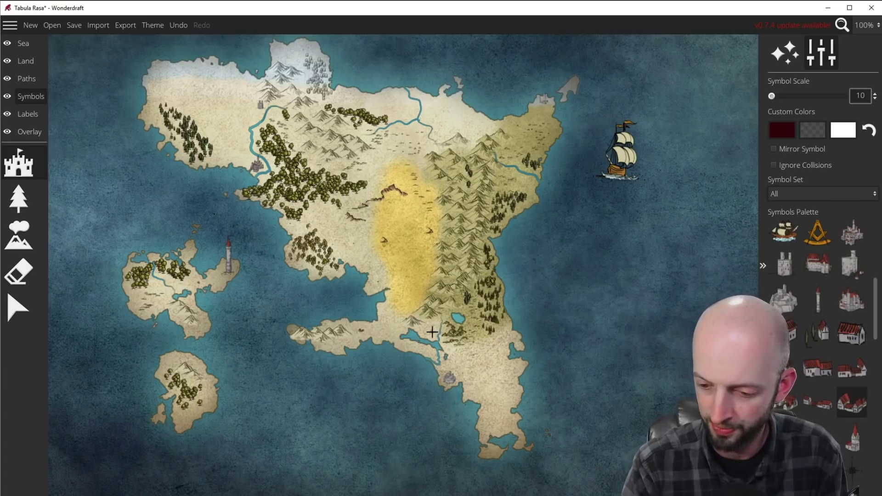
{"action": "left_click", "coordinate": [783, 367]}
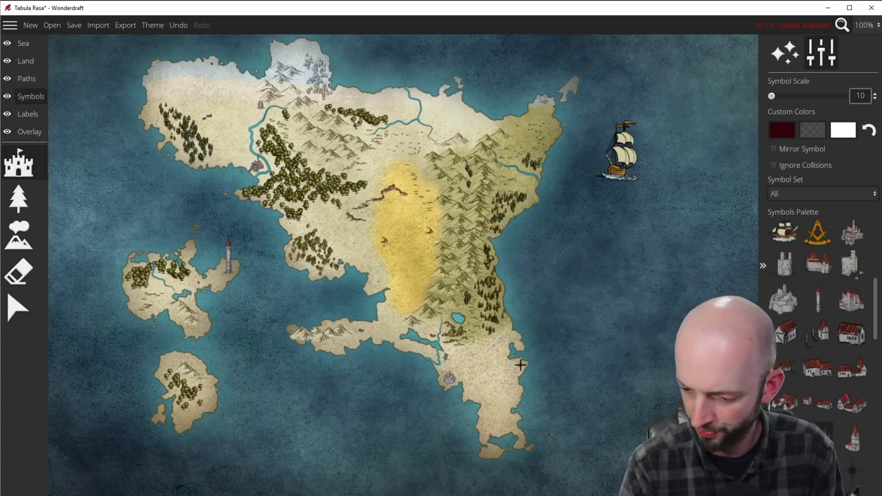
{"action": "left_click", "coordinate": [818, 367]}
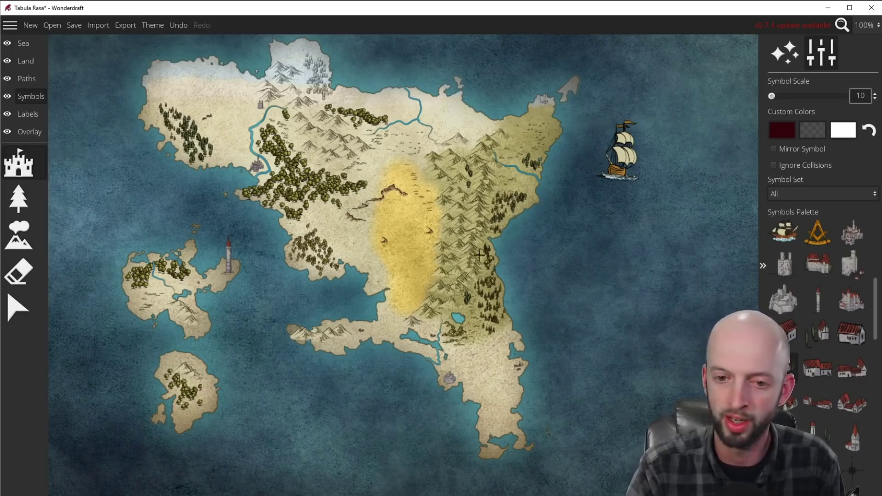
- Extend the yellow desert westward to the inner coast with the soft ground brush at size 80
{"action": "left_click", "coordinate": [25, 43]}
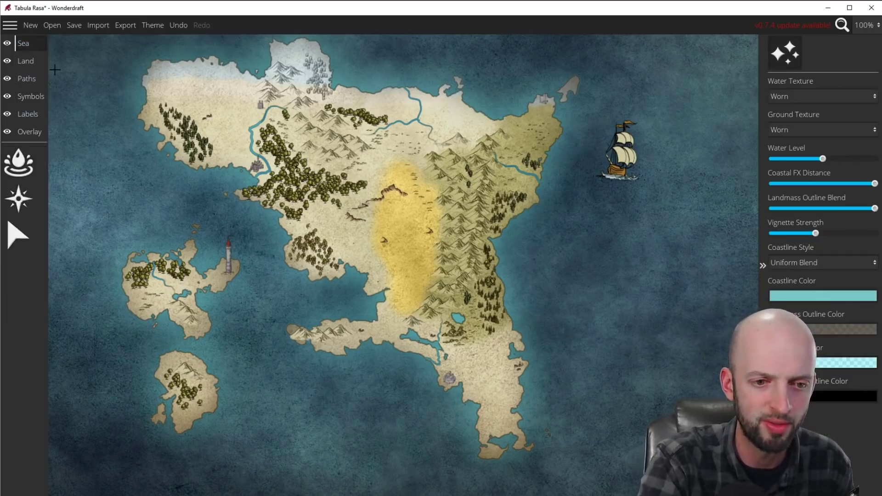
{"action": "left_click", "coordinate": [26, 60]}
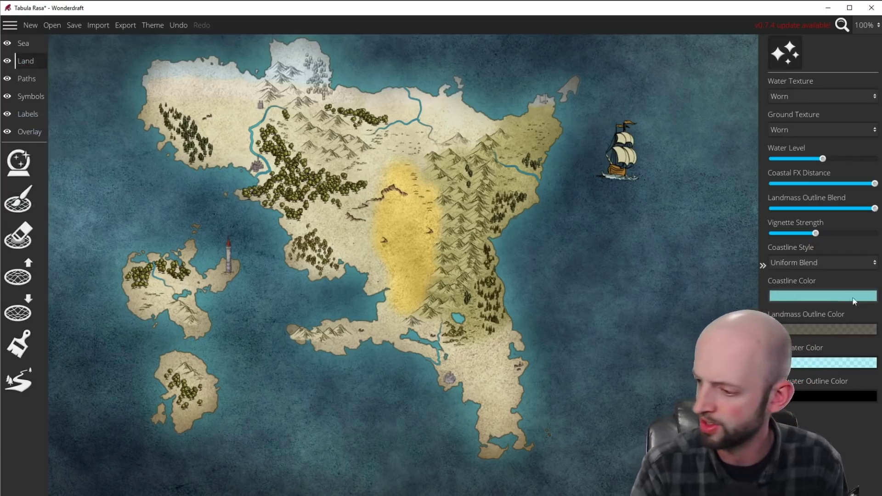
{"action": "left_click", "coordinate": [18, 343]}
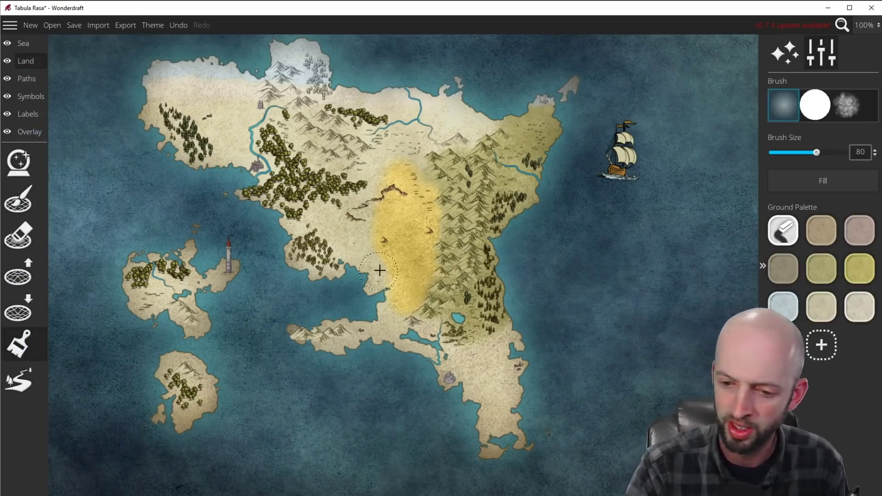
{"action": "mouse_move", "coordinate": [381, 251]}
{"action": "left_mouse_down"}
{"action": "mouse_move", "coordinate": [350, 228]}
{"action": "mouse_move", "coordinate": [357, 209]}
{"action": "mouse_move", "coordinate": [376, 198]}
{"action": "left_mouse_up"}
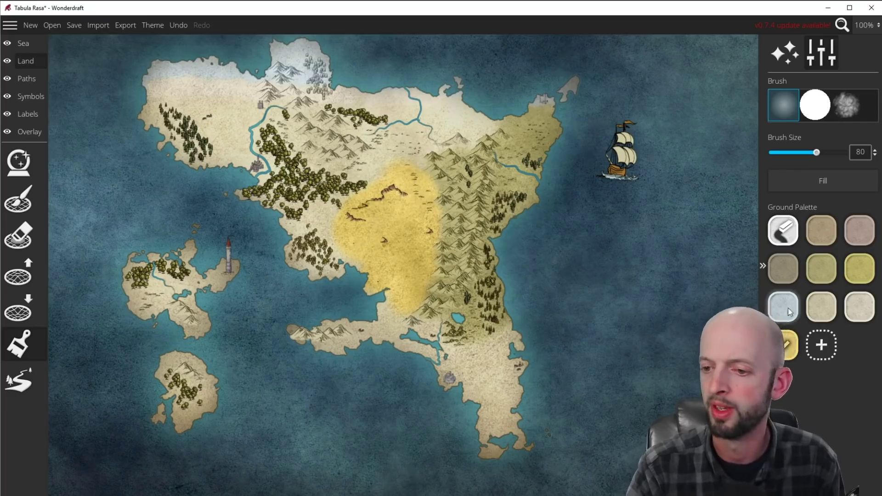
- Paint the river valleys and central plains olive green, and the southern peninsula and western islands yellow-green
{"action": "left_click", "coordinate": [823, 276]}
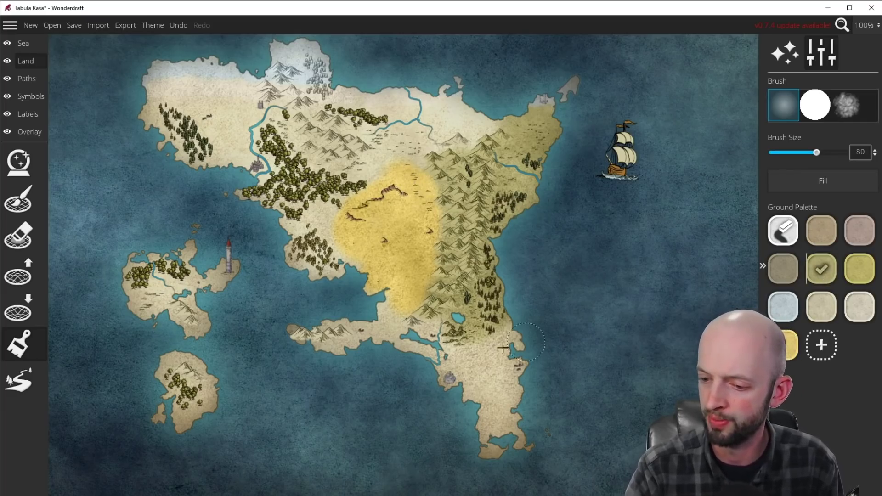
{"action": "left_click", "coordinate": [859, 271]}
{"action": "mouse_move", "coordinate": [480, 345]}
{"action": "left_mouse_down"}
{"action": "mouse_move", "coordinate": [466, 363]}
{"action": "mouse_move", "coordinate": [520, 338]}
{"action": "mouse_move", "coordinate": [503, 441]}
{"action": "mouse_move", "coordinate": [458, 356]}
{"action": "mouse_move", "coordinate": [175, 368]}
{"action": "mouse_move", "coordinate": [202, 396]}
{"action": "mouse_move", "coordinate": [157, 418]}
{"action": "left_mouse_up"}
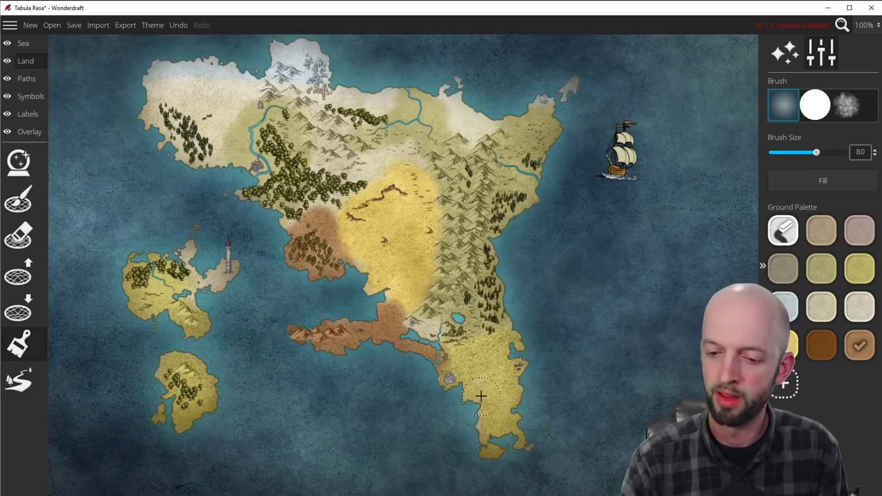
- Undo the reddish-brown ground strokes on the southwestern forest coast and the long western arm
{"action": "left_click", "coordinate": [180, 23]}
{"action": "left_click", "coordinate": [180, 26]}
{"action": "left_click", "coordinate": [184, 24]}
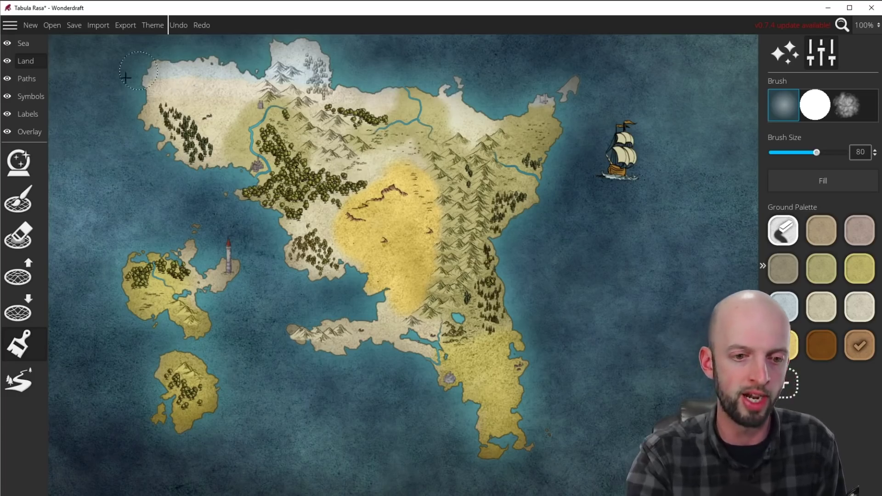
- View the trace image overlay settings for scale, opacity and blend mode
{"action": "left_click", "coordinate": [29, 131]}
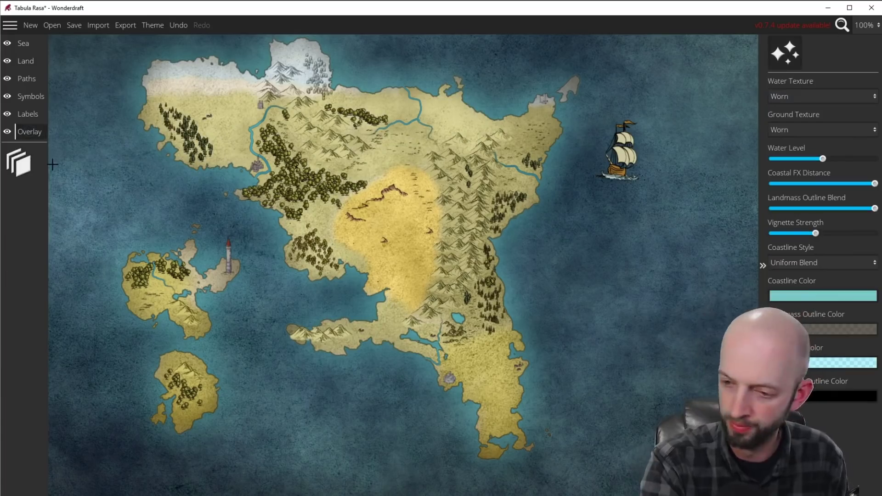
{"action": "left_click", "coordinate": [22, 167]}
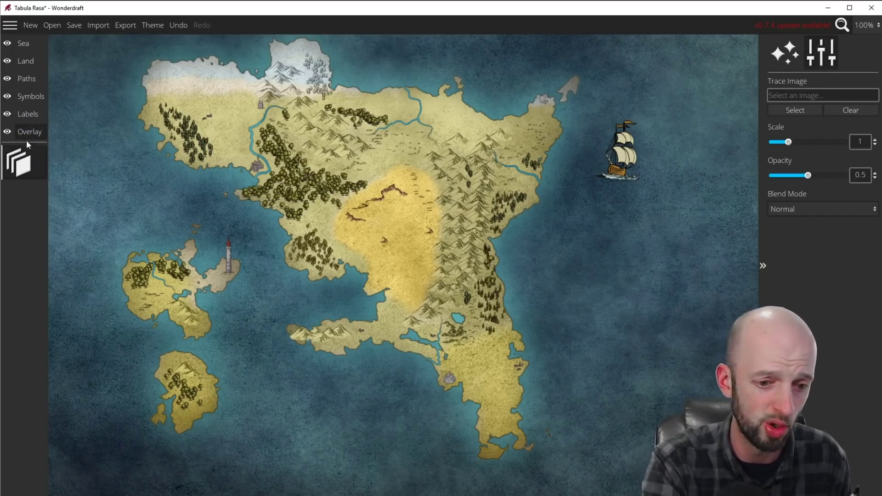
- Add a label reading "The Rough Spine" over the eastern mountains using the Terrain preset
{"action": "left_click", "coordinate": [28, 115]}
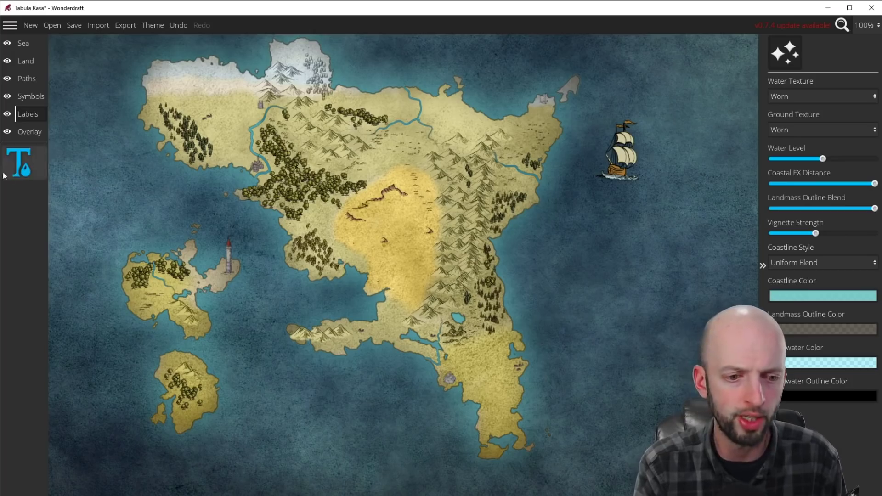
{"action": "left_click", "coordinate": [21, 163]}
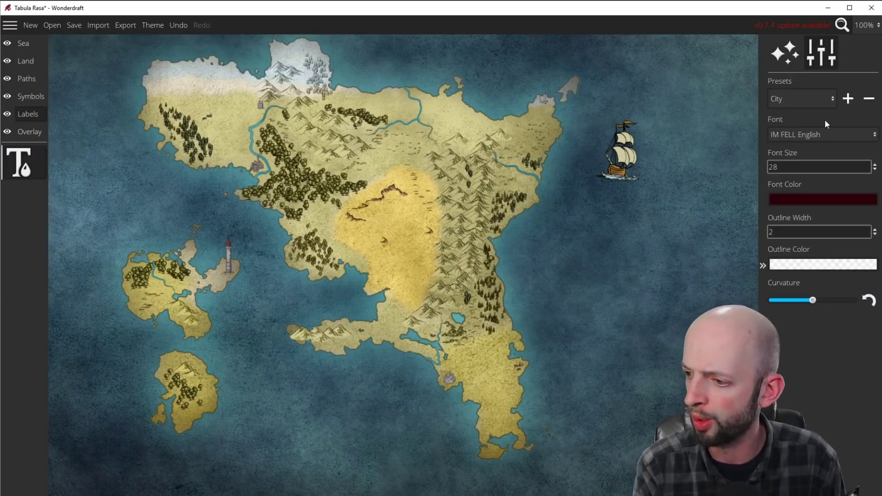
{"action": "left_click", "coordinate": [832, 99]}
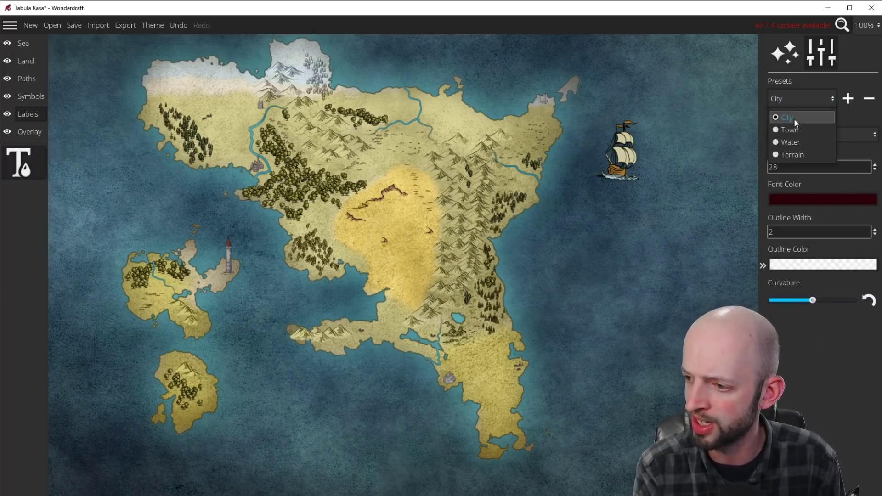
{"action": "left_click", "coordinate": [792, 155]}
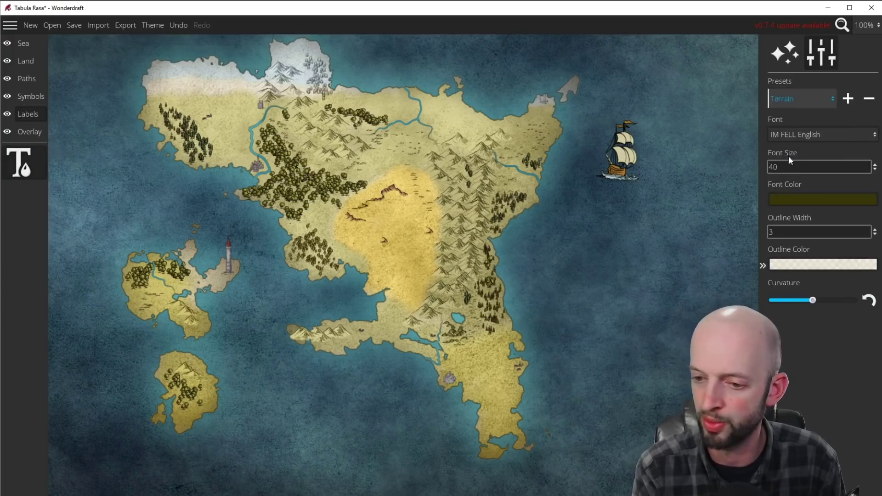
{"action": "left_click", "coordinate": [459, 169]}
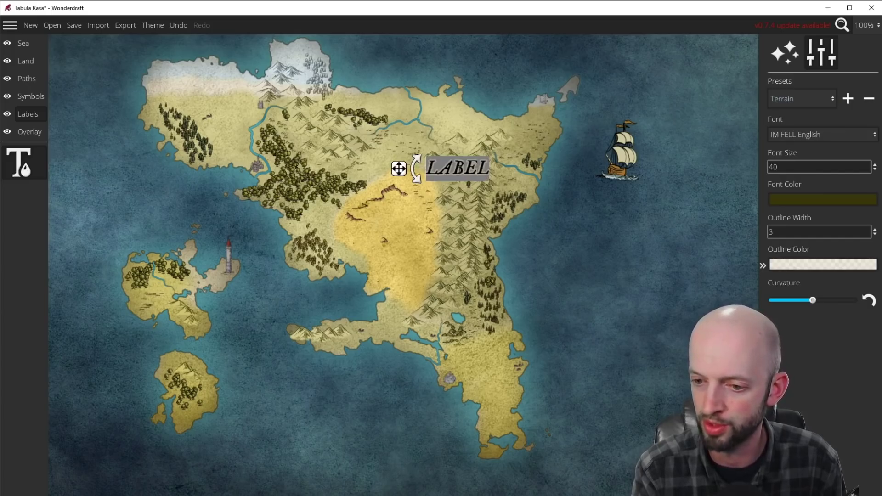
{"action": "type", "text": "The"}
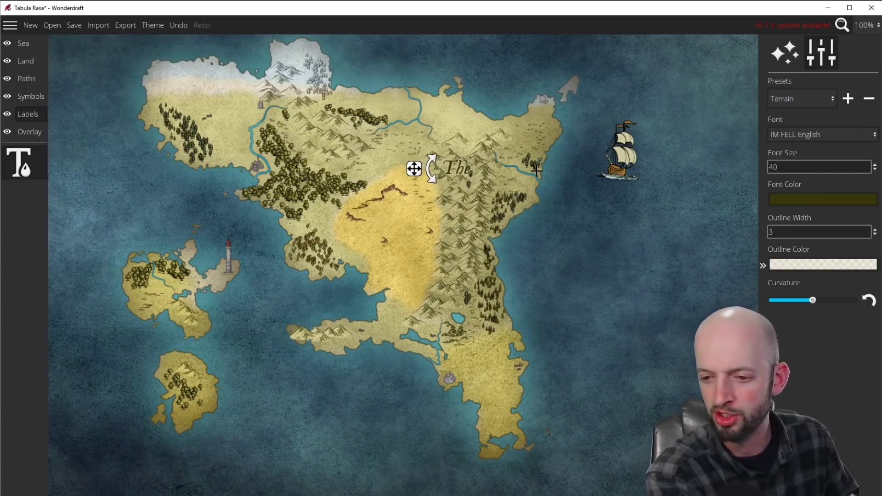
{"action": "type", "text": " R"}
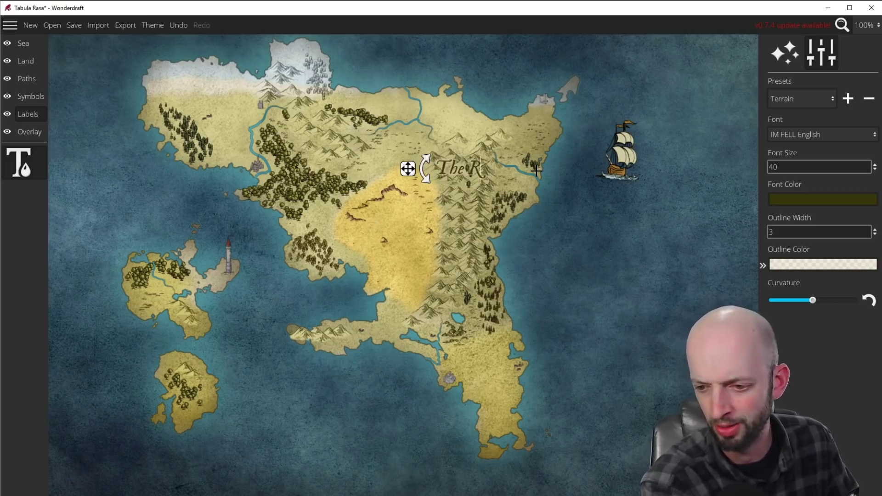
{"action": "type", "text": "ough Spine"}
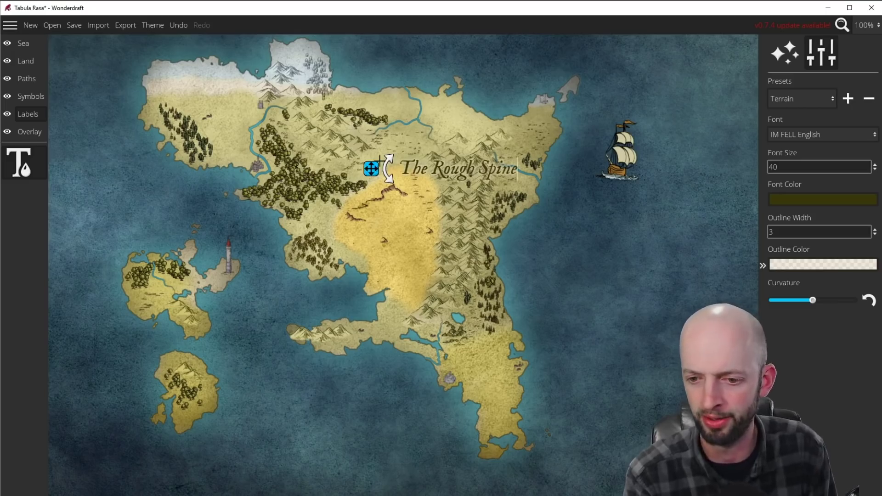
- Curve "The Rough Spine" label and rotate and move it to read upward along the eastern mountain range
{"action": "left_click_drag", "start_coordinate": [390, 158], "coordinate": [448, 134]}
{"action": "left_click_drag", "start_coordinate": [433, 85], "coordinate": [443, 149]}
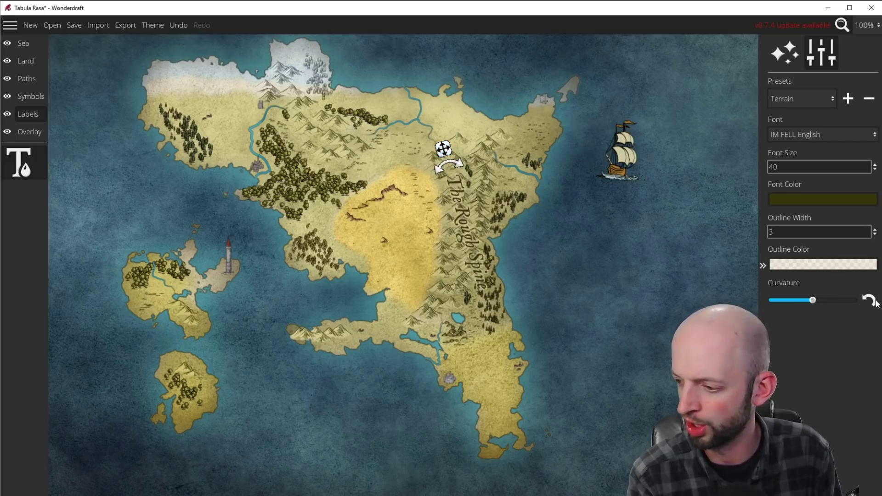
{"action": "left_click_drag", "start_coordinate": [816, 300], "coordinate": [803, 301]}
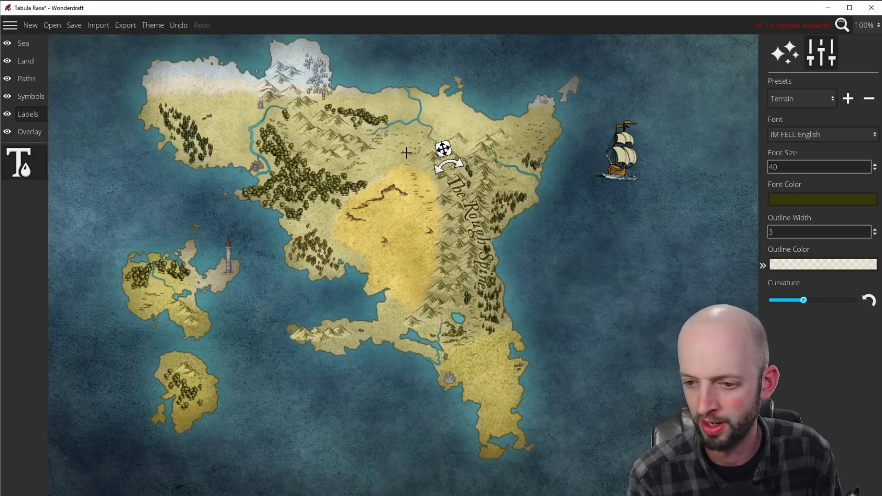
{"action": "left_click_drag", "start_coordinate": [455, 167], "coordinate": [421, 403]}
{"action": "left_click_drag", "start_coordinate": [446, 317], "coordinate": [449, 314]}
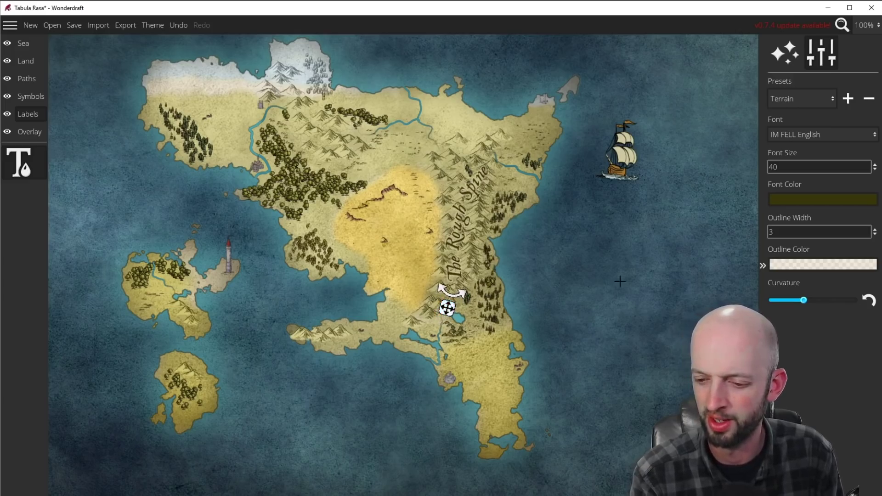
- Add a Water-preset label "The Eastern Sea" off the east coast, with a slight curve and an upward tilt
{"action": "left_click", "coordinate": [560, 282]}
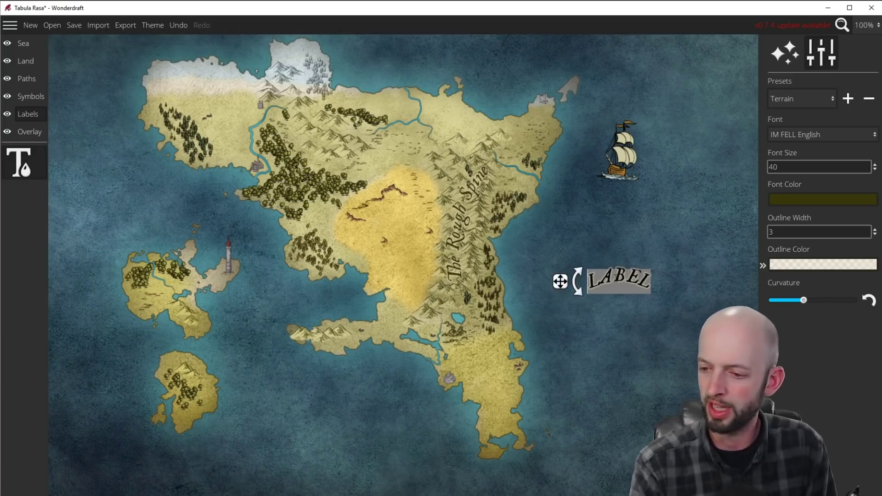
{"action": "left_click", "coordinate": [832, 99]}
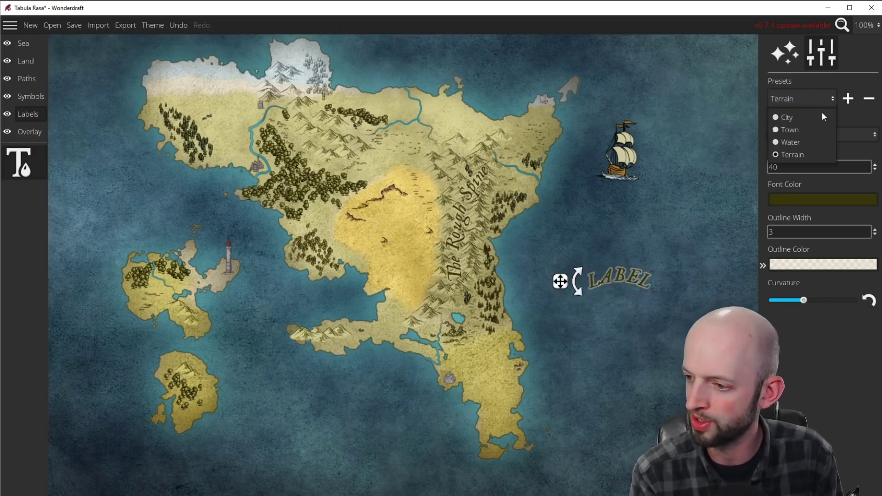
{"action": "left_click", "coordinate": [793, 140]}
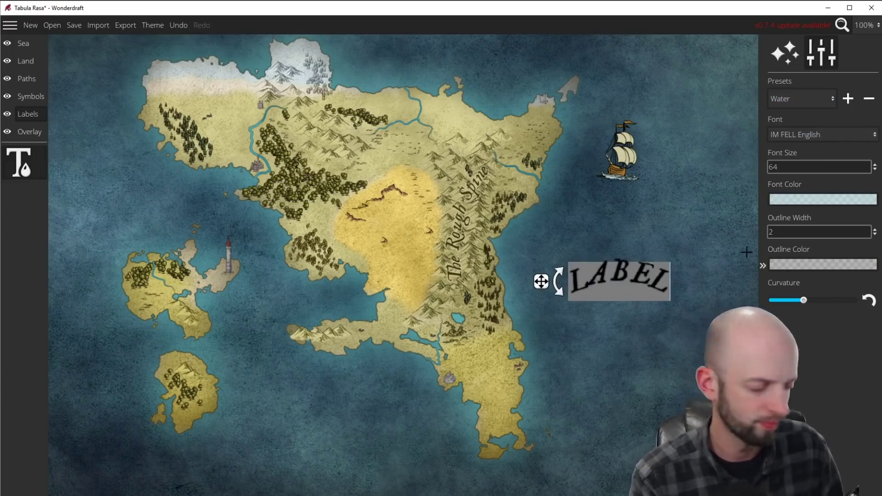
{"action": "type", "text": "The Eastern Sea"}
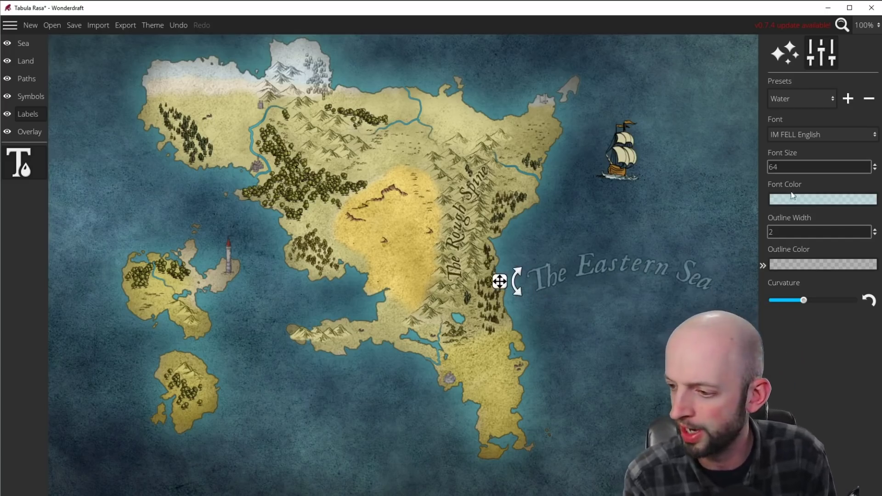
{"action": "left_click_drag", "start_coordinate": [804, 301], "coordinate": [809, 301]}
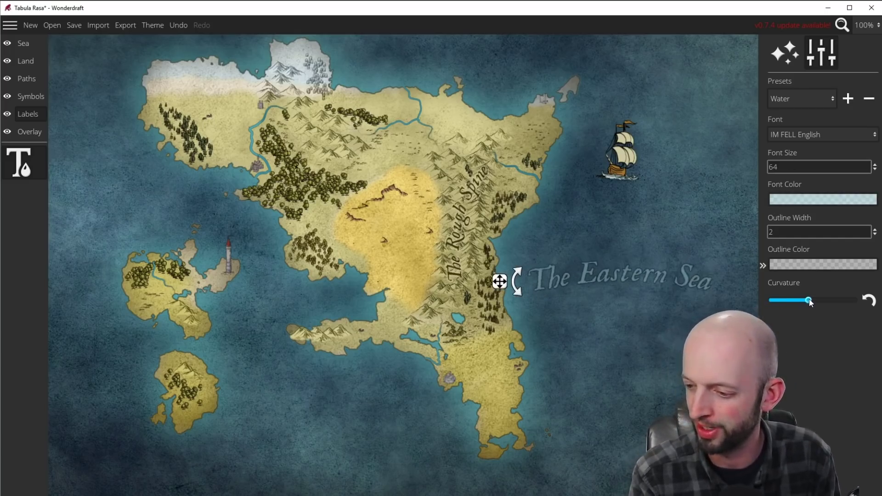
{"action": "left_click_drag", "start_coordinate": [500, 285], "coordinate": [533, 305]}
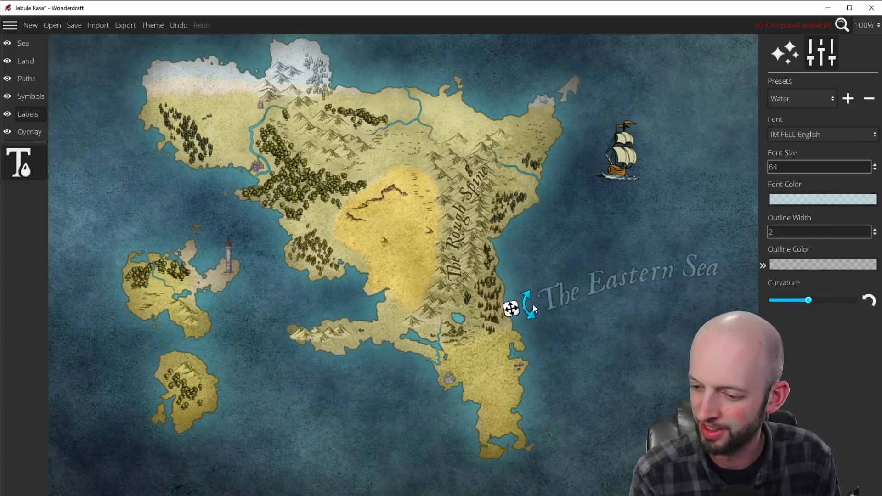
- Add a label reading "Golrok" in the sea southeast of the continent, below "The Eastern Sea", and select its text
{"action": "left_click", "coordinate": [606, 337]}
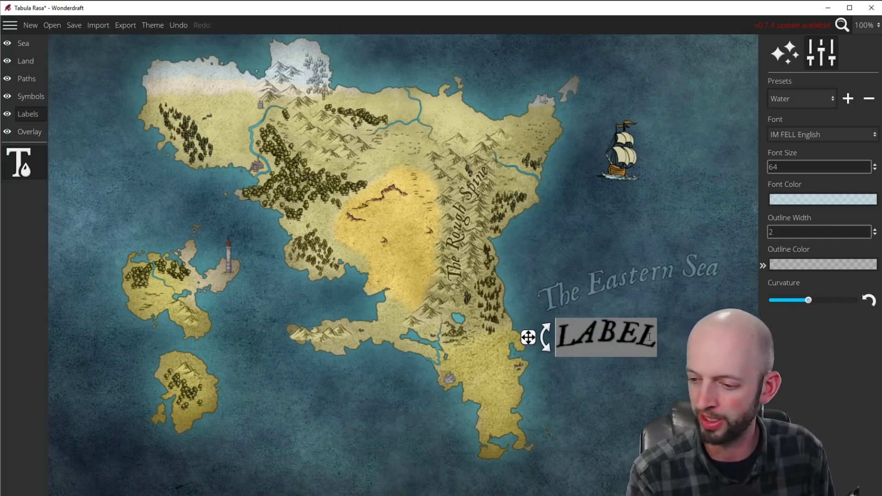
{"action": "left_click", "coordinate": [649, 336]}
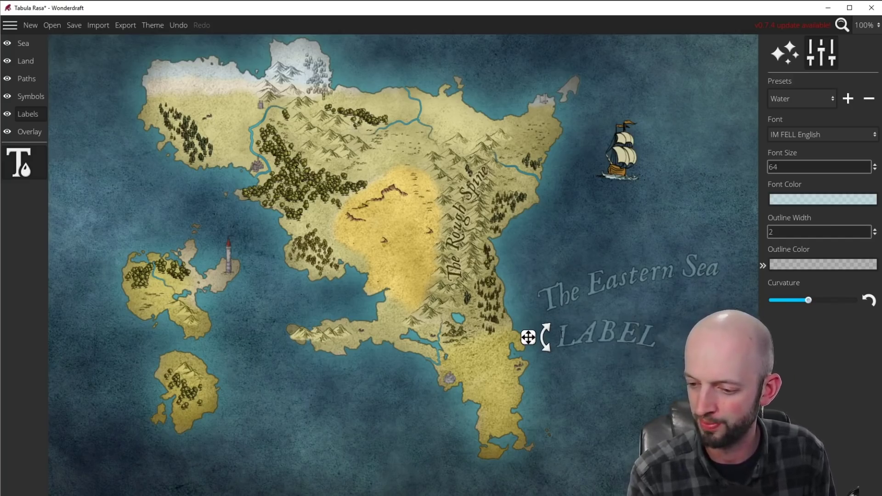
{"action": "key", "text": "ctrl+a"}
{"action": "type", "text": "Golrok"}
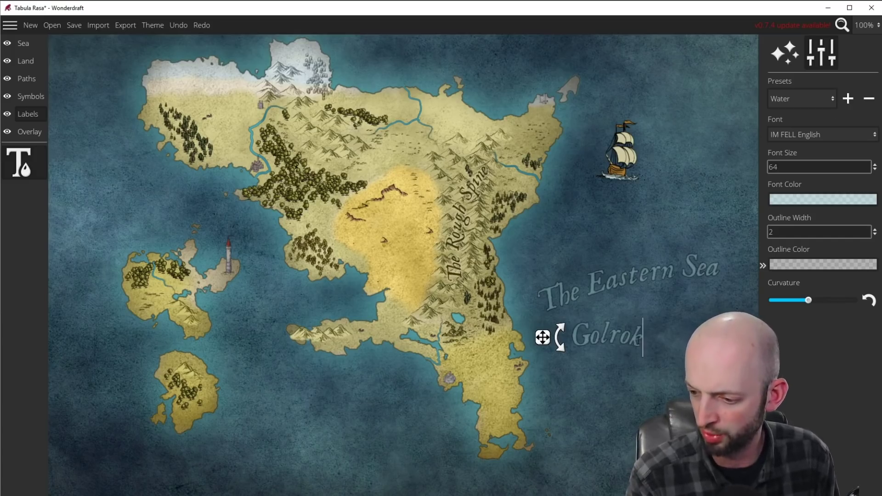
{"action": "key", "text": "shift+Left"}
{"action": "key", "text": "shift+Left"}
{"action": "key", "text": "shift+Left"}
{"action": "key", "text": "shift+Left"}
{"action": "key", "text": "shift+Left"}
{"action": "key", "text": "Left"}
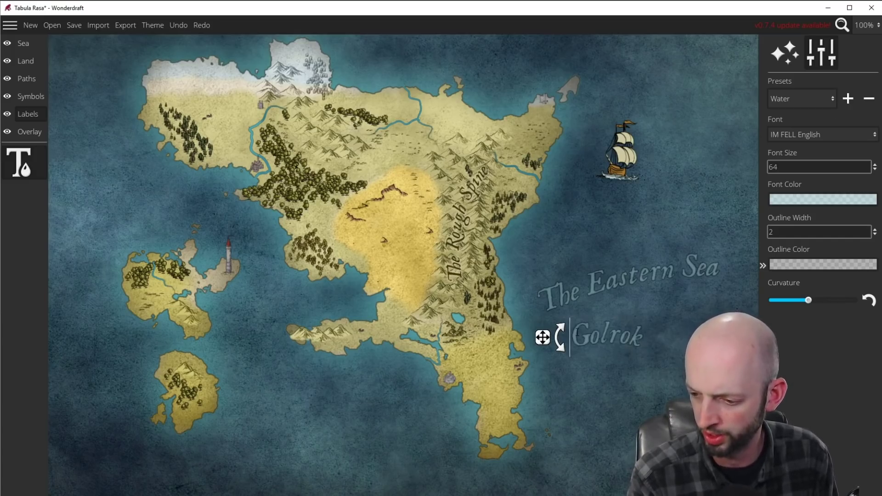
{"action": "left_click_drag", "start_coordinate": [576, 334], "coordinate": [658, 337]}
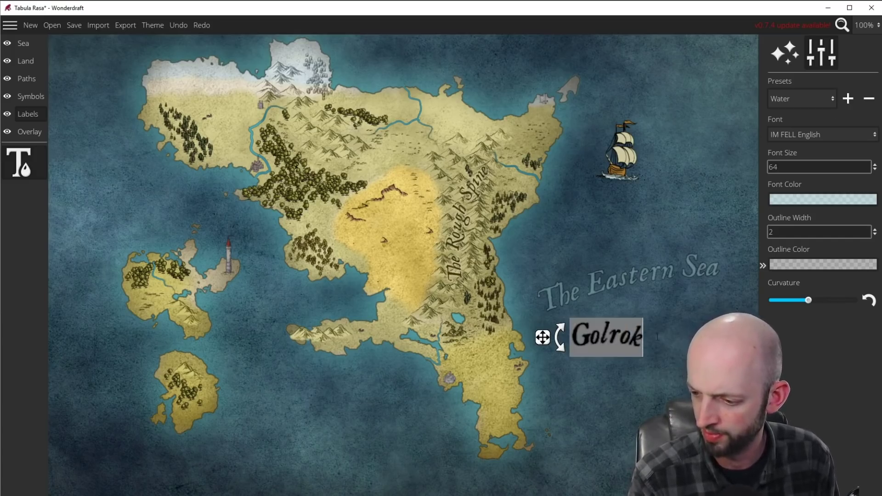
- Apply the City preset to the "Golrok" label, adjust its curvature slightly and set its font size to 95
{"action": "left_click", "coordinate": [833, 98]}
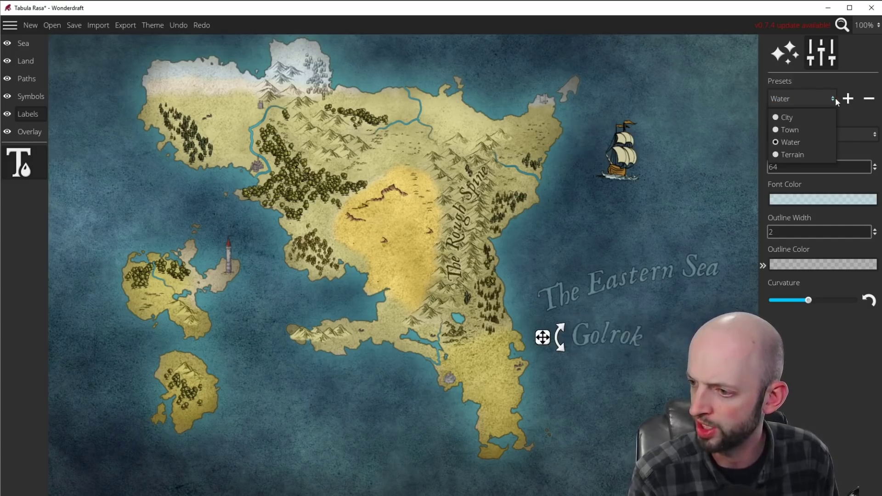
{"action": "left_click", "coordinate": [798, 121]}
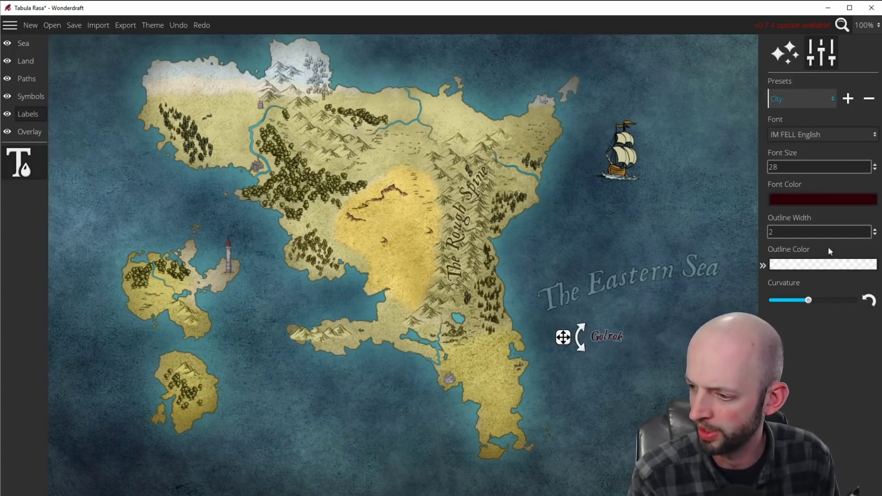
{"action": "mouse_move", "coordinate": [809, 300]}
{"action": "left_mouse_down"}
{"action": "mouse_move", "coordinate": [800, 302]}
{"action": "mouse_move", "coordinate": [811, 297]}
{"action": "left_mouse_up"}
{"action": "double_click", "coordinate": [788, 167]}
{"action": "type", "text": "80"}
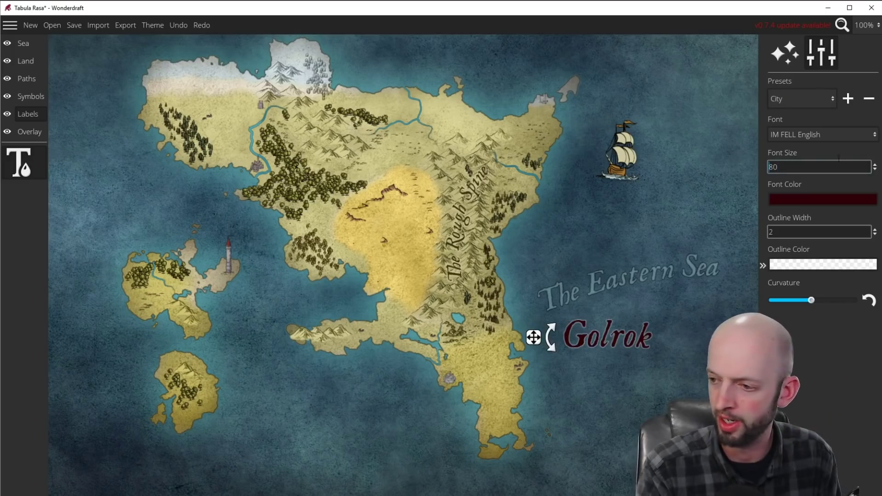
{"action": "left_click_drag", "start_coordinate": [856, 164], "coordinate": [742, 164]}
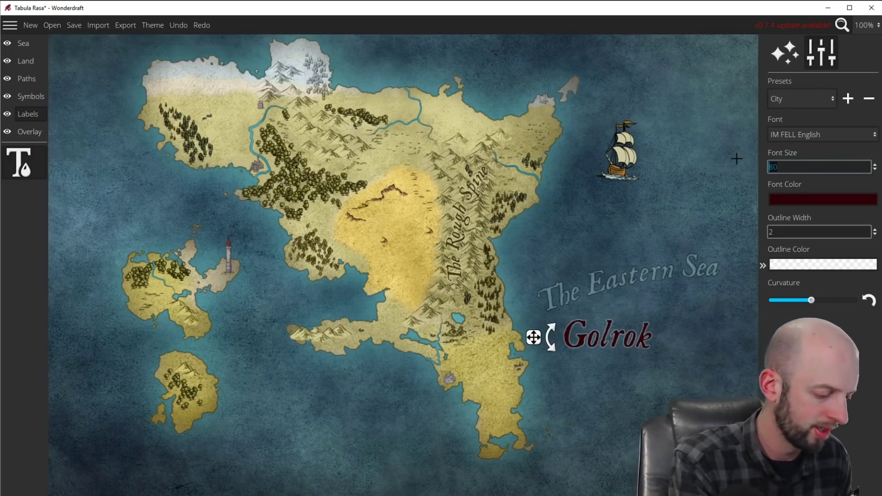
{"action": "type", "text": "95"}
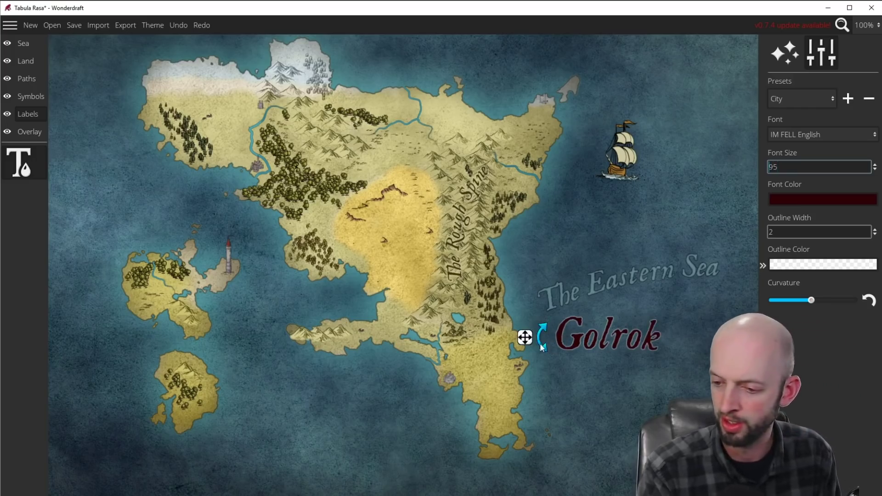
- Move the "Golrok" label into the open sea northwest of the continent
{"action": "left_click_drag", "start_coordinate": [525, 338], "coordinate": [67, 107]}
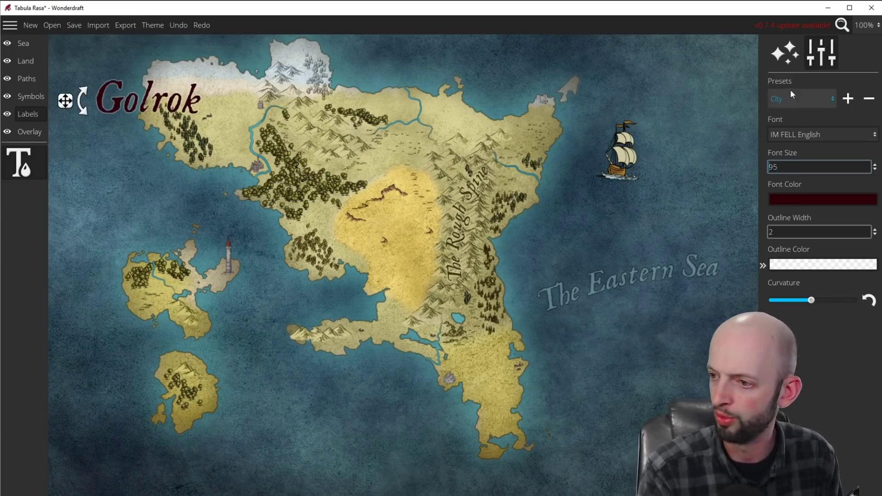
{"action": "left_click_drag", "start_coordinate": [215, 200], "coordinate": [334, 264]}
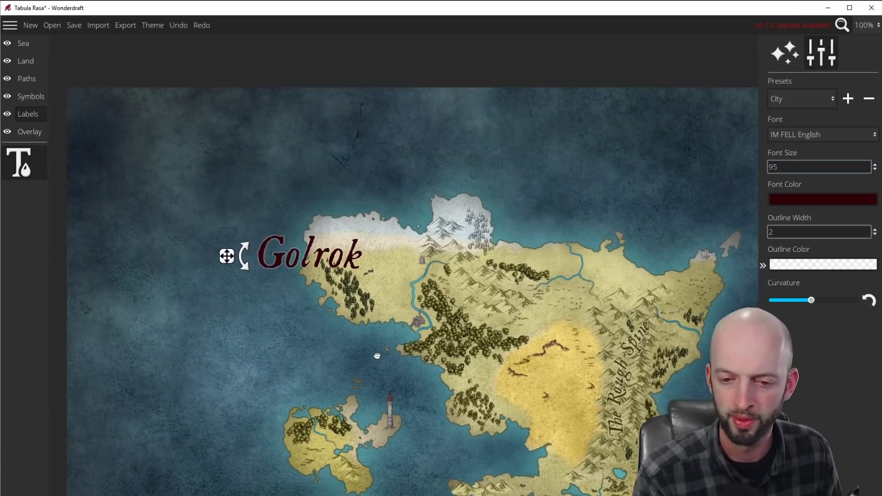
{"action": "left_click_drag", "start_coordinate": [183, 166], "coordinate": [168, 171]}
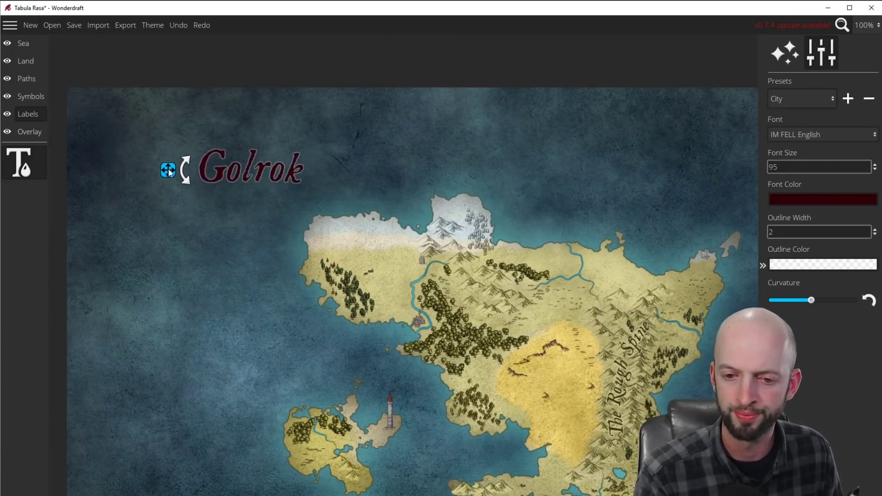
- Set the zoom to 75% and add a Town-preset label "The Keep" just below the castle by the northwestern river
{"action": "left_click", "coordinate": [866, 26]}
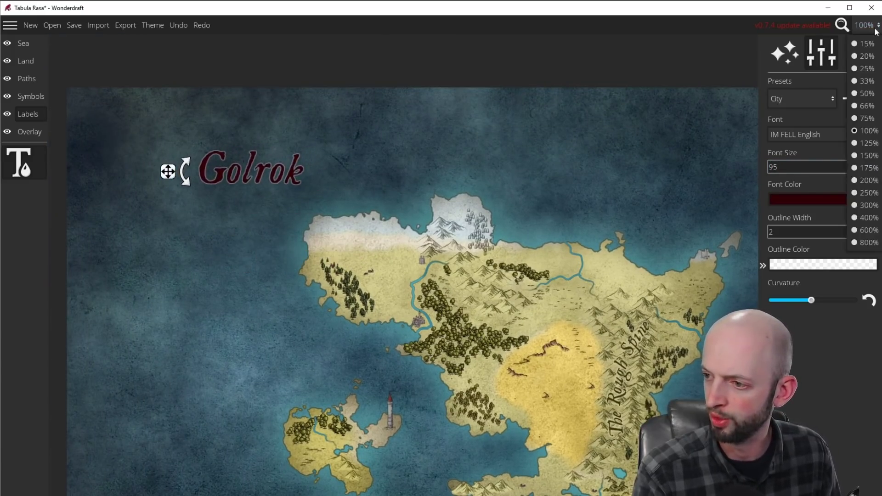
{"action": "left_click", "coordinate": [861, 125]}
{"action": "left_click_drag", "start_coordinate": [523, 244], "coordinate": [403, 161]}
{"action": "key", "text": "Down"}
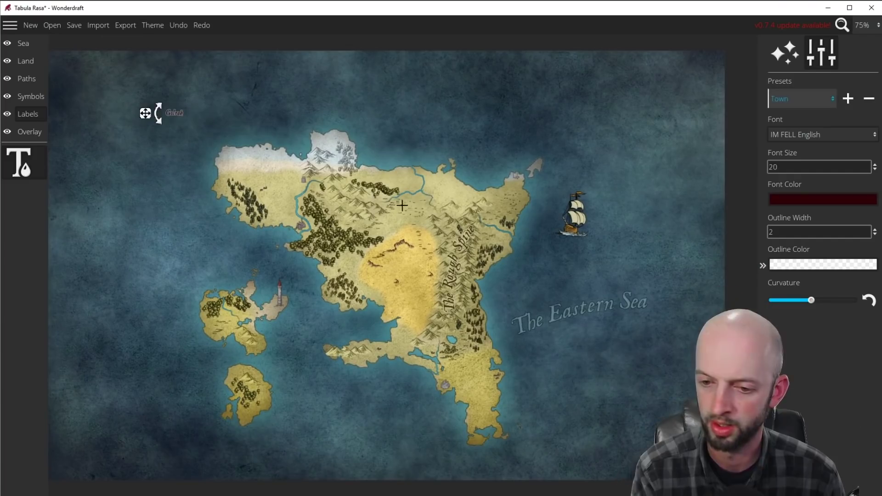
{"action": "left_click", "coordinate": [294, 186]}
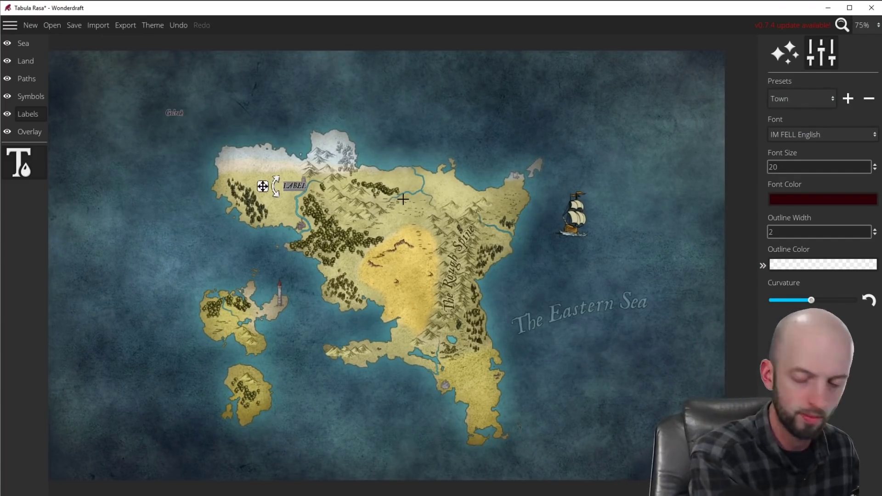
{"action": "type", "text": "The Keep"}
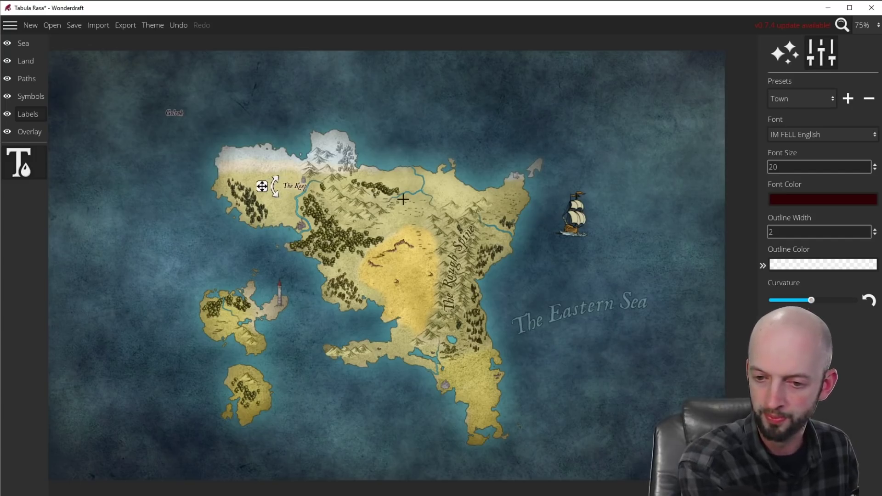
{"action": "left_click_drag", "start_coordinate": [260, 187], "coordinate": [268, 190]}
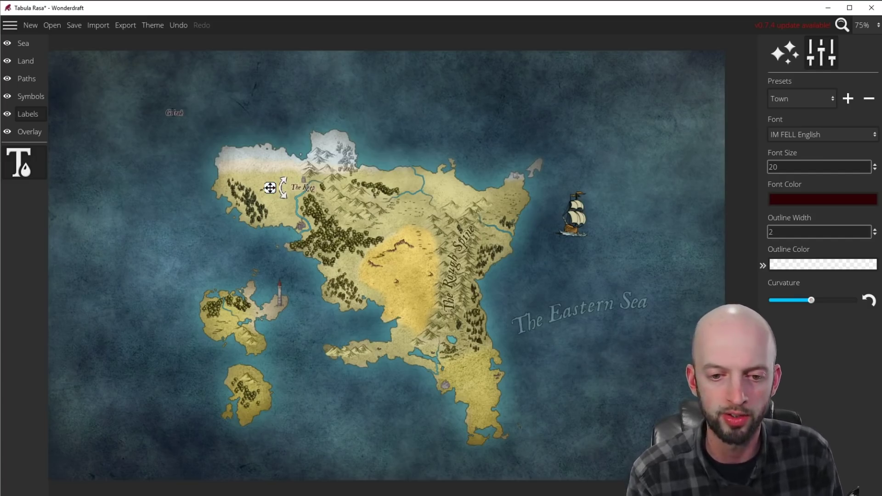
- Try to clear the small "Golrok" label in the northwestern sea
{"action": "left_click", "coordinate": [173, 112]}
{"action": "key", "text": "BackSpace"}
{"action": "key", "text": "BackSpace"}
{"action": "key", "text": "BackSpace"}
{"action": "key", "text": "BackSpace"}
{"action": "key", "text": "BackSpace"}
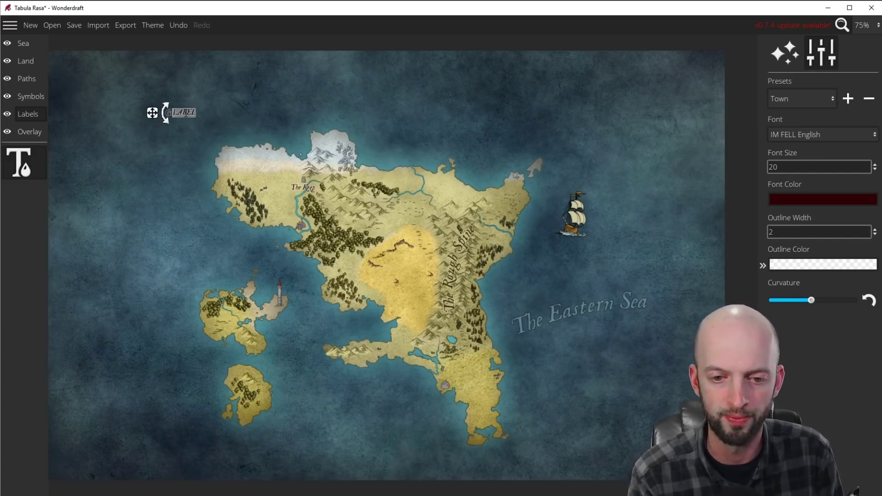
{"action": "left_click", "coordinate": [141, 109]}
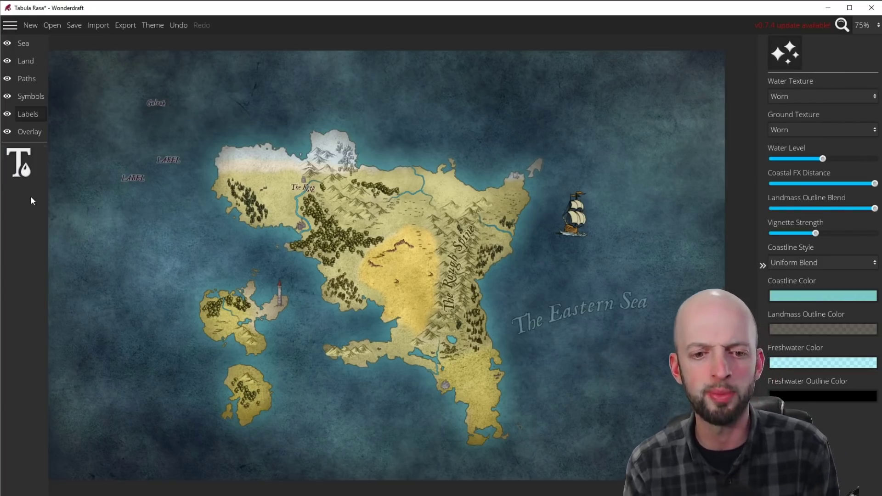
- Try again to edit the small "Golrok" label with the Label tool and undo the latest label changes
{"action": "left_click", "coordinate": [13, 153]}
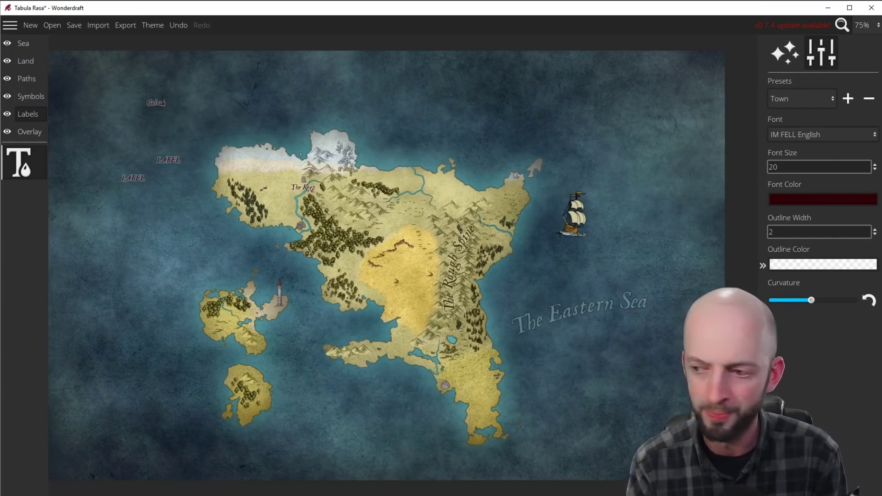
{"action": "left_click", "coordinate": [155, 104]}
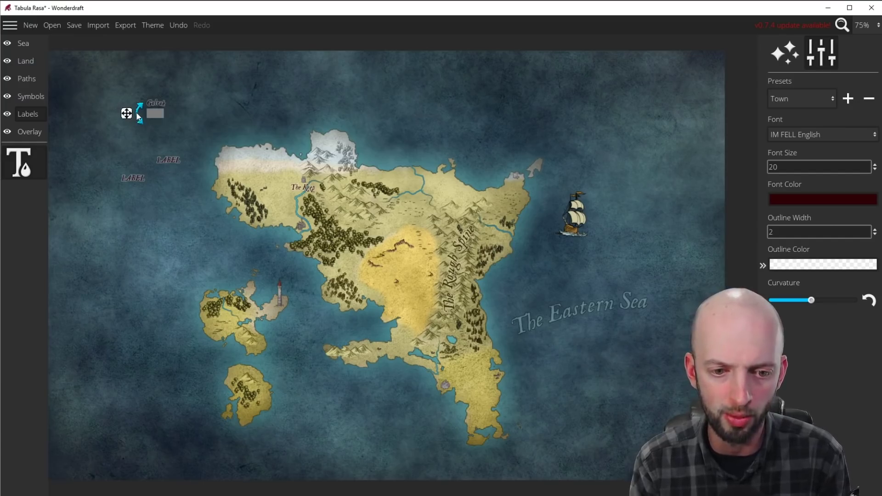
{"action": "key", "text": "ctrl+z"}
{"action": "key", "text": "ctrl+z"}
{"action": "key", "text": "ctrl+z"}
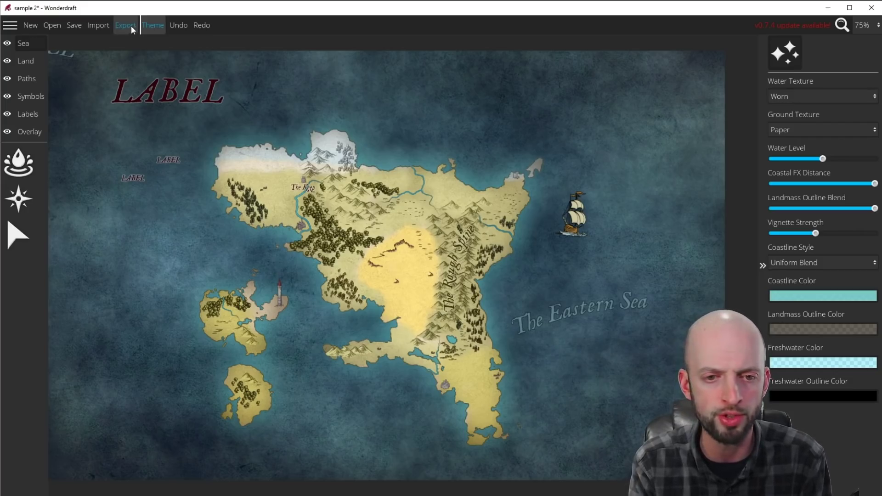
- Apply the Black & White map theme with all filters enabled, keeping the themes dialog clear of the continent
{"action": "left_click", "coordinate": [151, 27]}
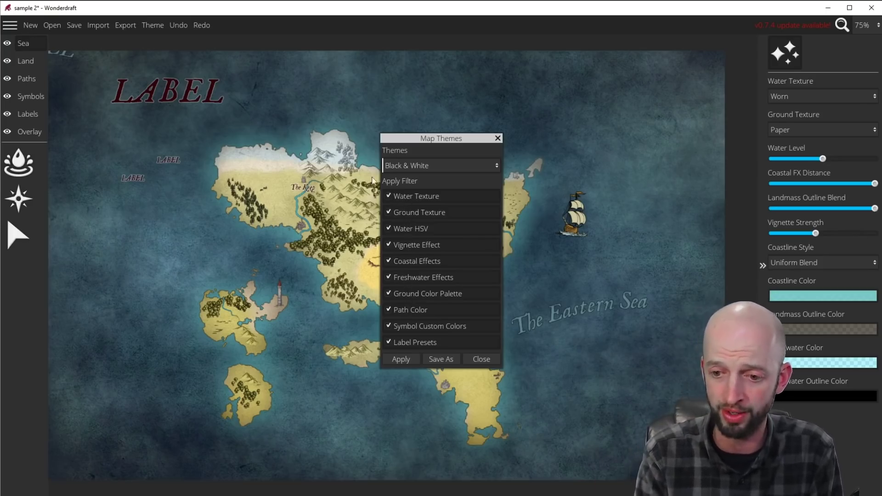
{"action": "left_click", "coordinate": [419, 167]}
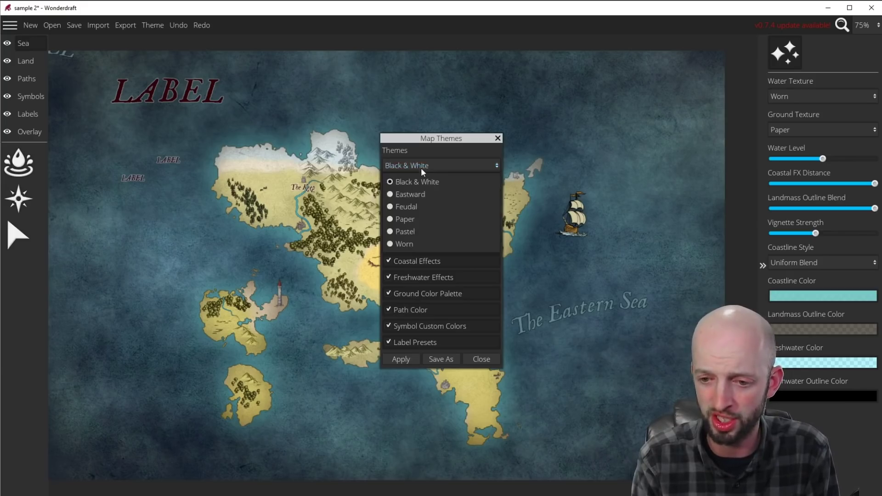
{"action": "left_click", "coordinate": [415, 140]}
{"action": "left_click_drag", "start_coordinate": [451, 135], "coordinate": [659, 128]}
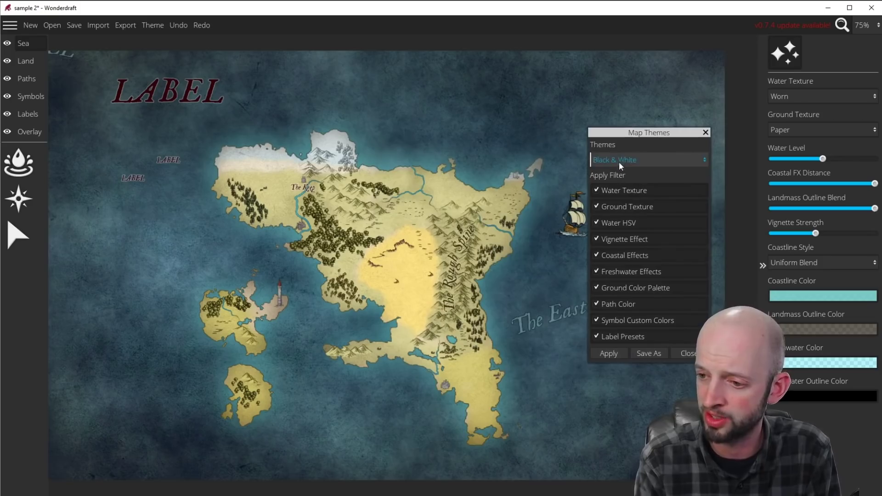
{"action": "left_click", "coordinate": [604, 351]}
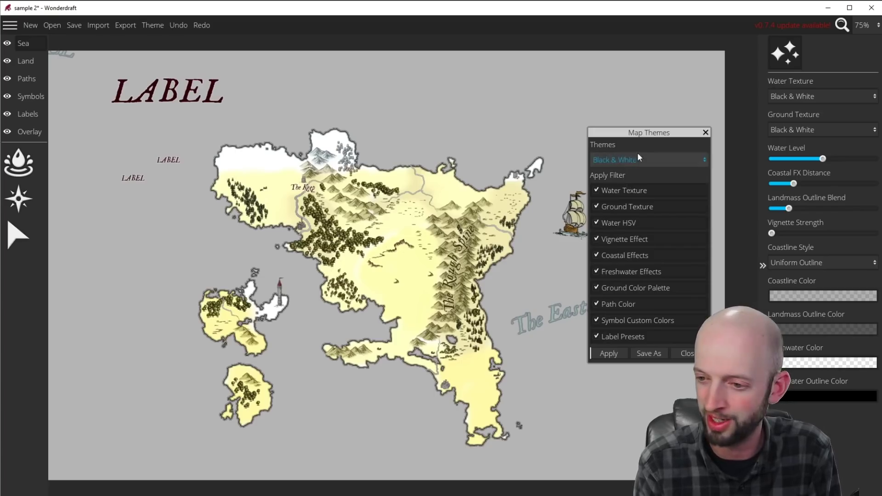
- Apply the Eastward theme to the map and replace it with the Feudal theme
{"action": "left_click", "coordinate": [633, 163]}
{"action": "left_click", "coordinate": [624, 189]}
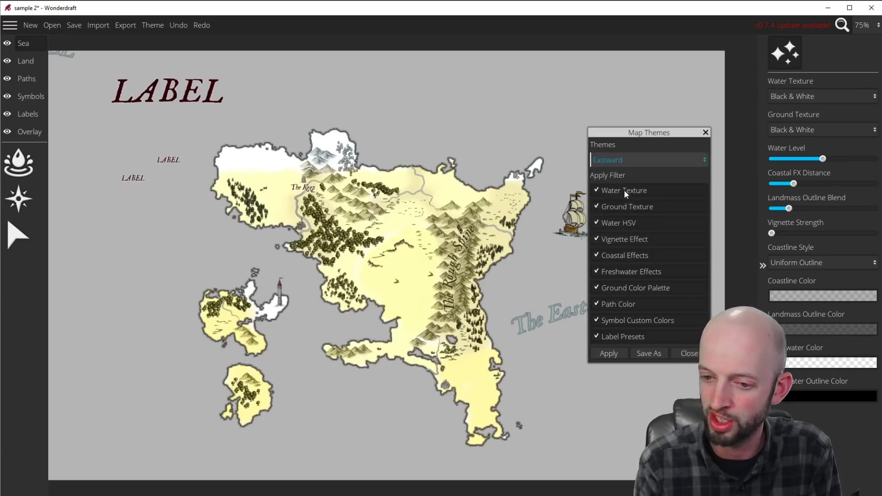
{"action": "left_click", "coordinate": [616, 350]}
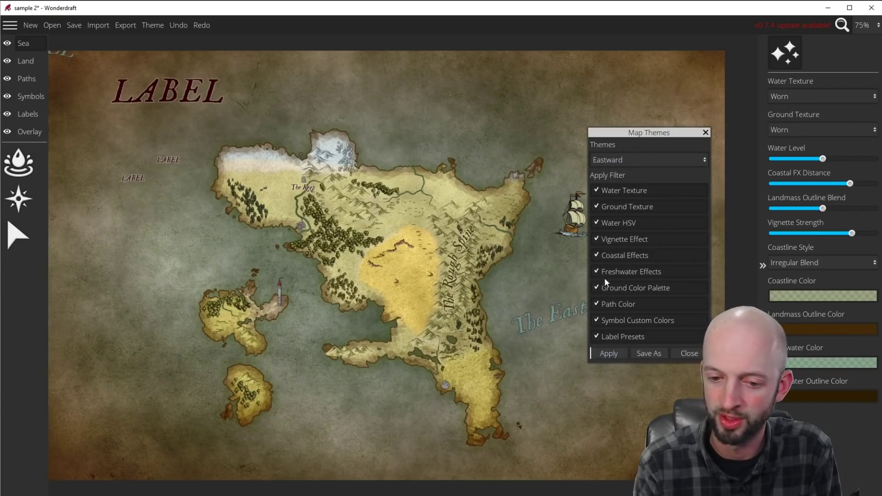
{"action": "left_click", "coordinate": [621, 159]}
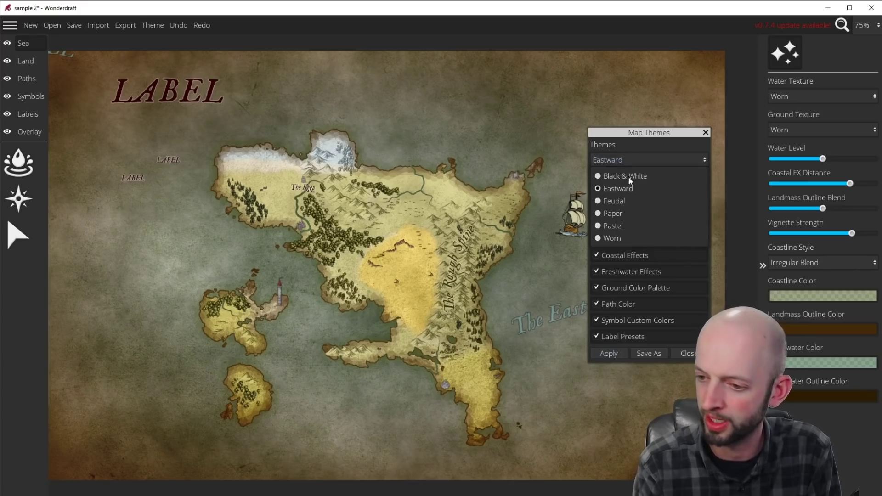
{"action": "left_click", "coordinate": [622, 201]}
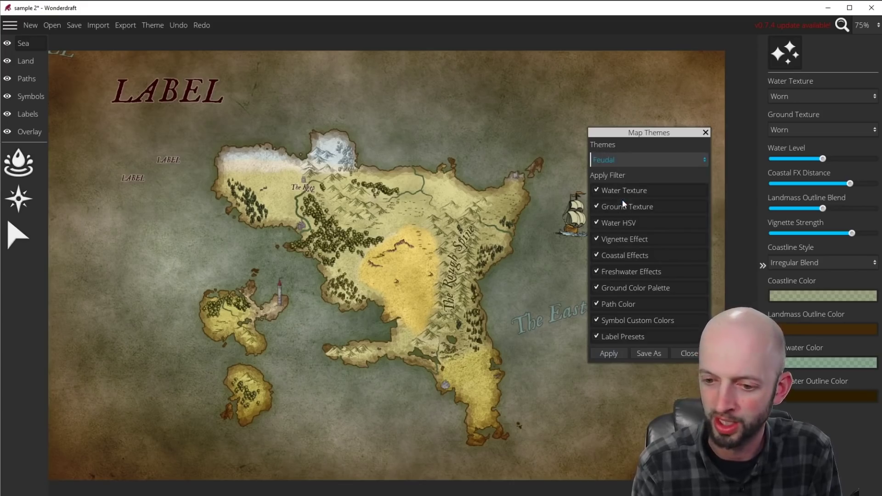
{"action": "left_click", "coordinate": [616, 355]}
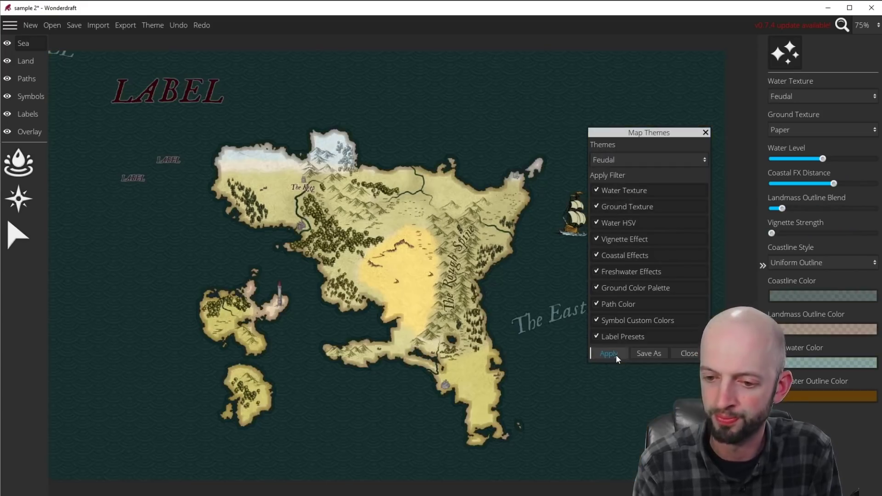
- Apply the Paper theme to the map and replace it with the Pastel theme
{"action": "left_click", "coordinate": [610, 159]}
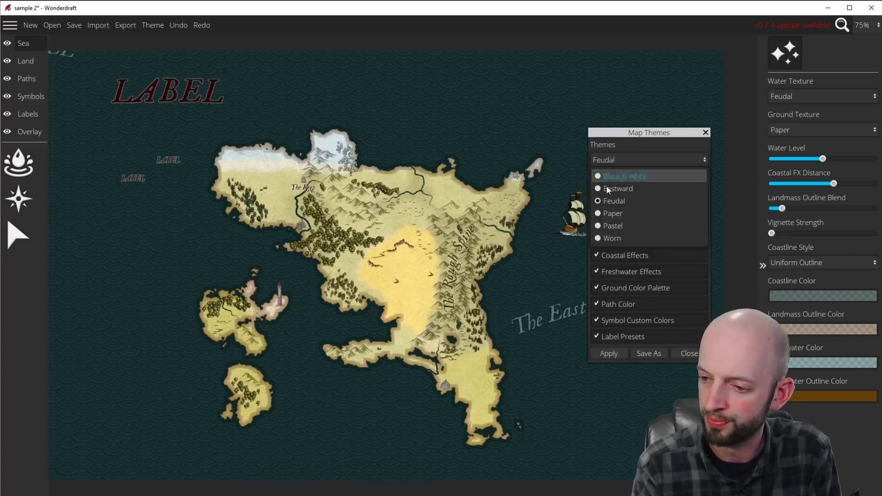
{"action": "left_click", "coordinate": [614, 214]}
{"action": "left_click", "coordinate": [620, 351]}
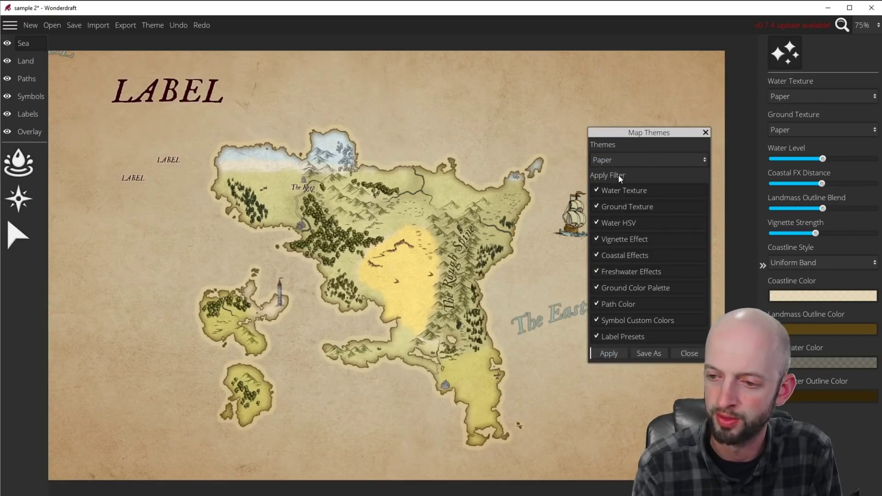
{"action": "left_click", "coordinate": [614, 159]}
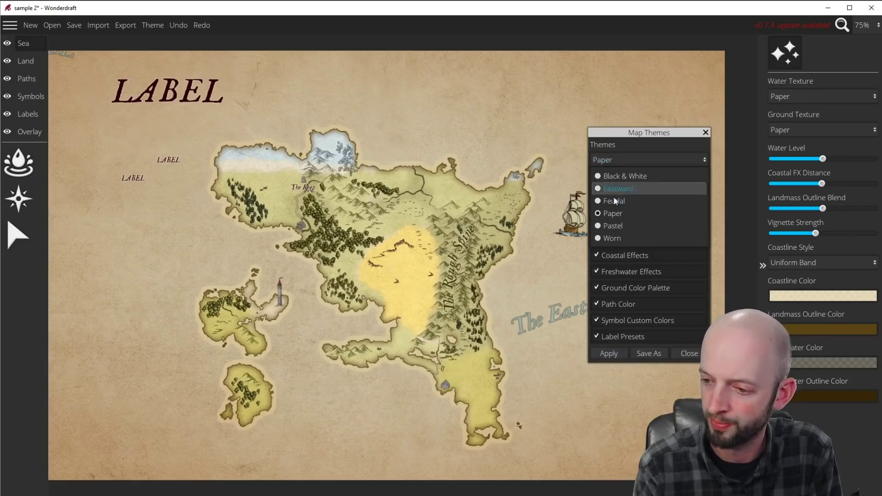
{"action": "left_click", "coordinate": [613, 224]}
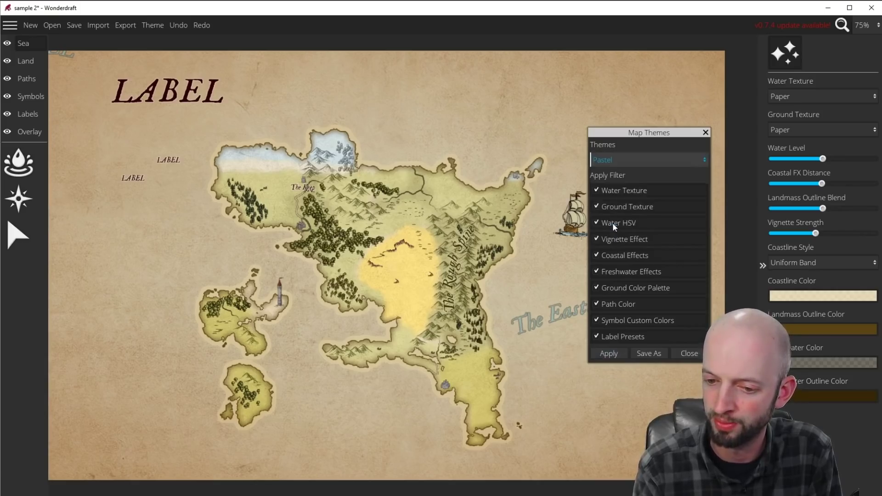
{"action": "left_click", "coordinate": [618, 354]}
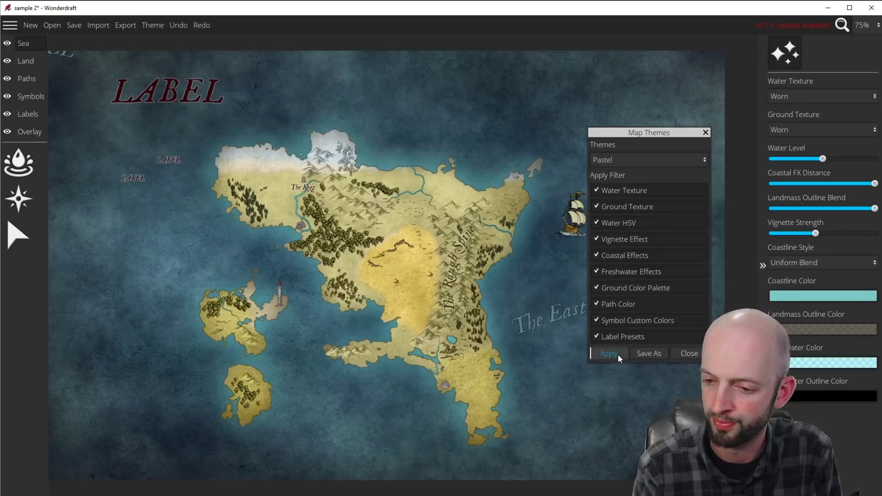
- Apply the Worn theme to the map with all filters enabled
{"action": "left_click", "coordinate": [628, 159]}
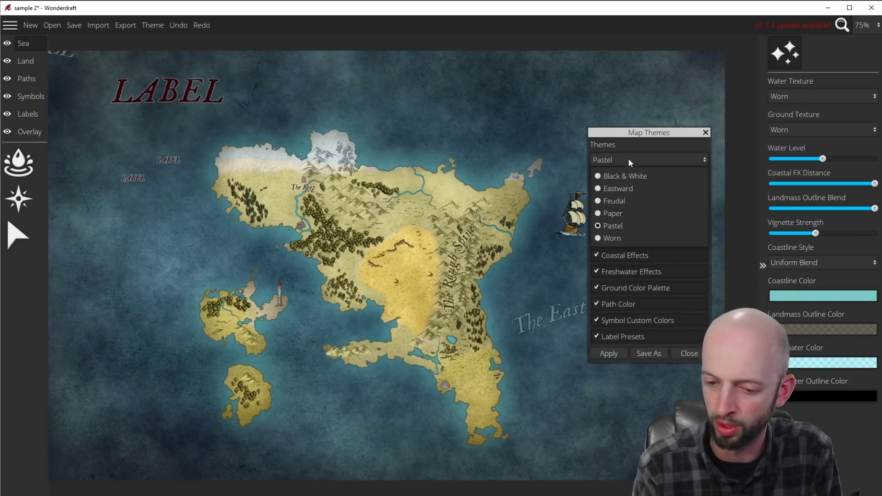
{"action": "left_click", "coordinate": [609, 239]}
{"action": "left_click", "coordinate": [618, 354]}
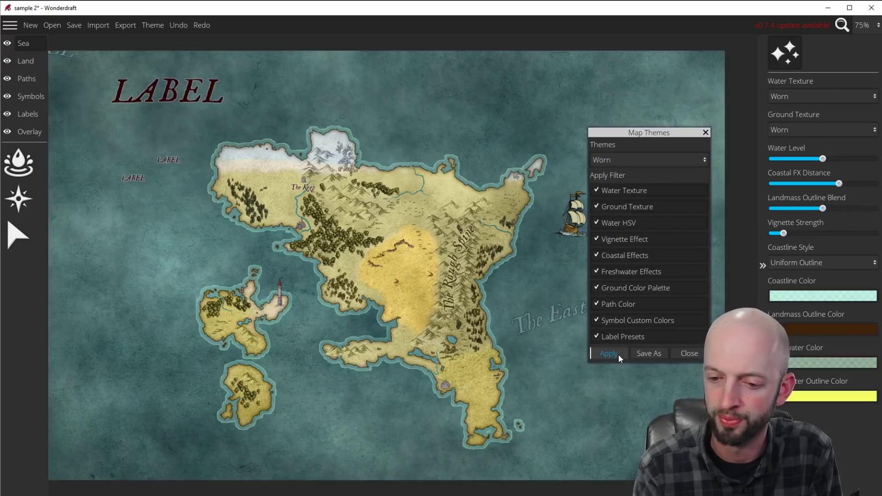
{"action": "left_click_drag", "start_coordinate": [634, 141], "coordinate": [641, 140]}
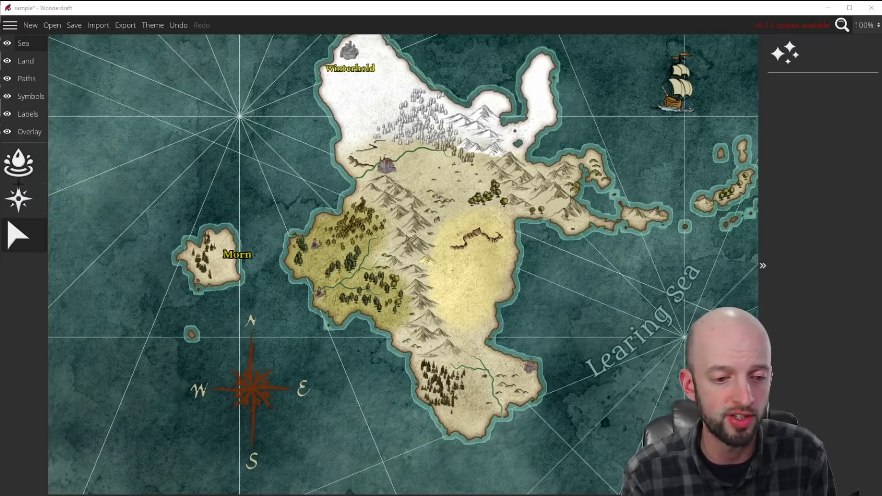
- Open the water hue, saturation, value and stain settings on the Halern sample map and view the whole map
{"action": "left_click", "coordinate": [23, 224]}
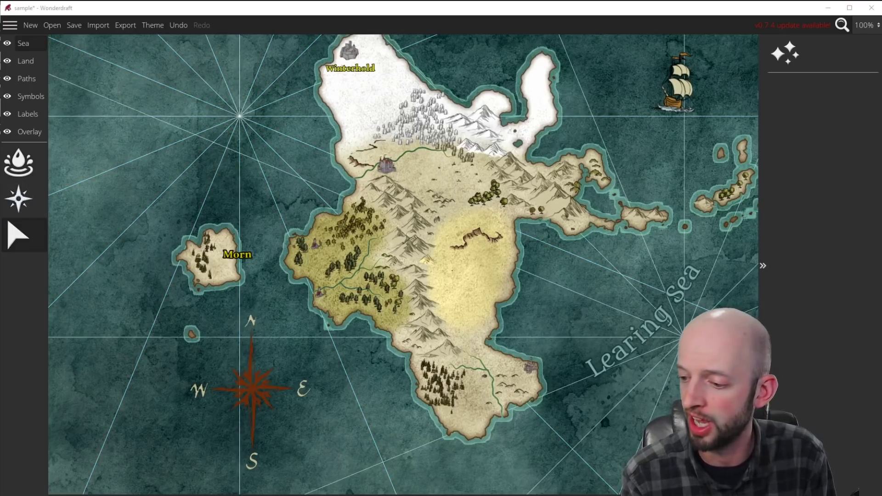
{"action": "left_click", "coordinate": [26, 208]}
{"action": "left_click", "coordinate": [27, 208]}
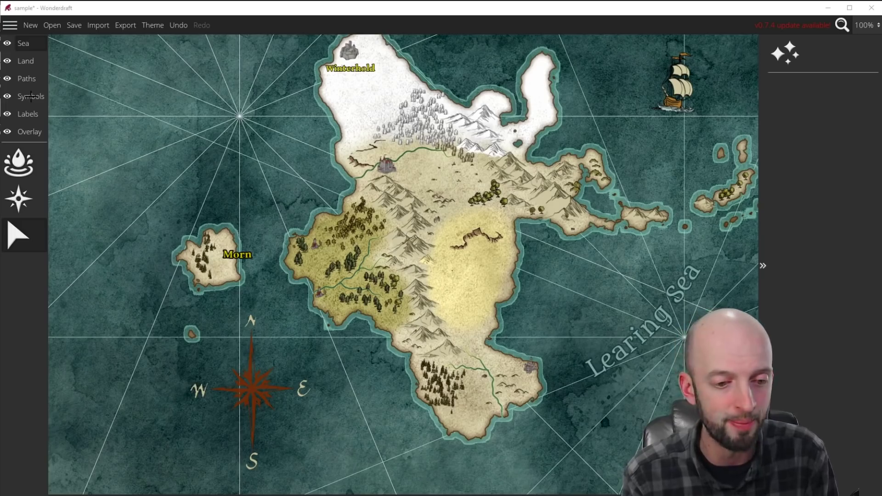
{"action": "left_click", "coordinate": [18, 157]}
{"action": "scroll", "coordinate": [335, 163], "scroll_direction": "down", "scroll_amount": 1}
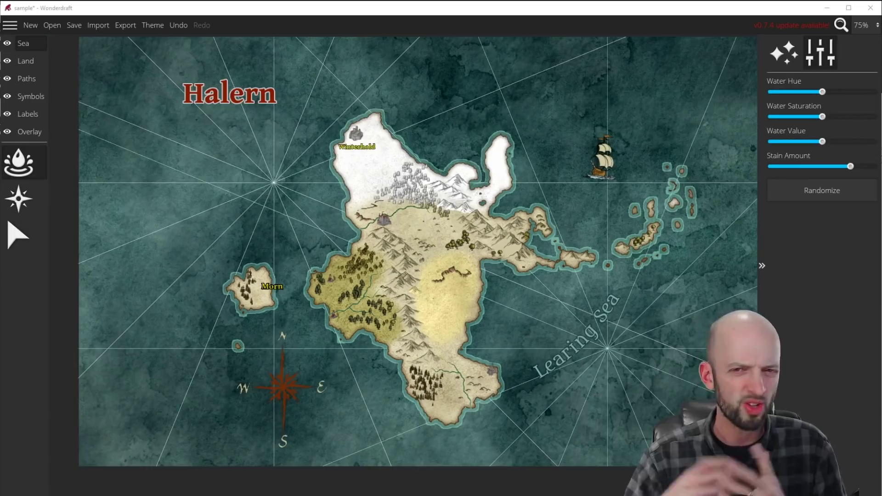